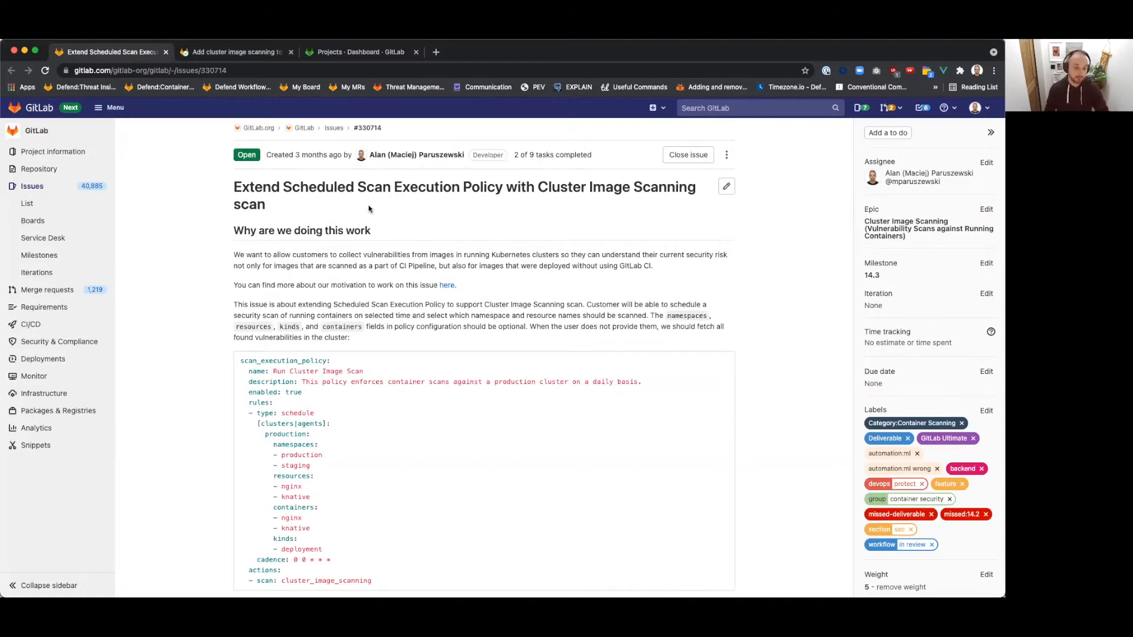
Review the cluster image scanning issue and its merge request, ending on the local GitLab project dashboard.
{"action": "scroll", "coordinate": [271, 177], "scroll_direction": "down", "scroll_amount": 1}
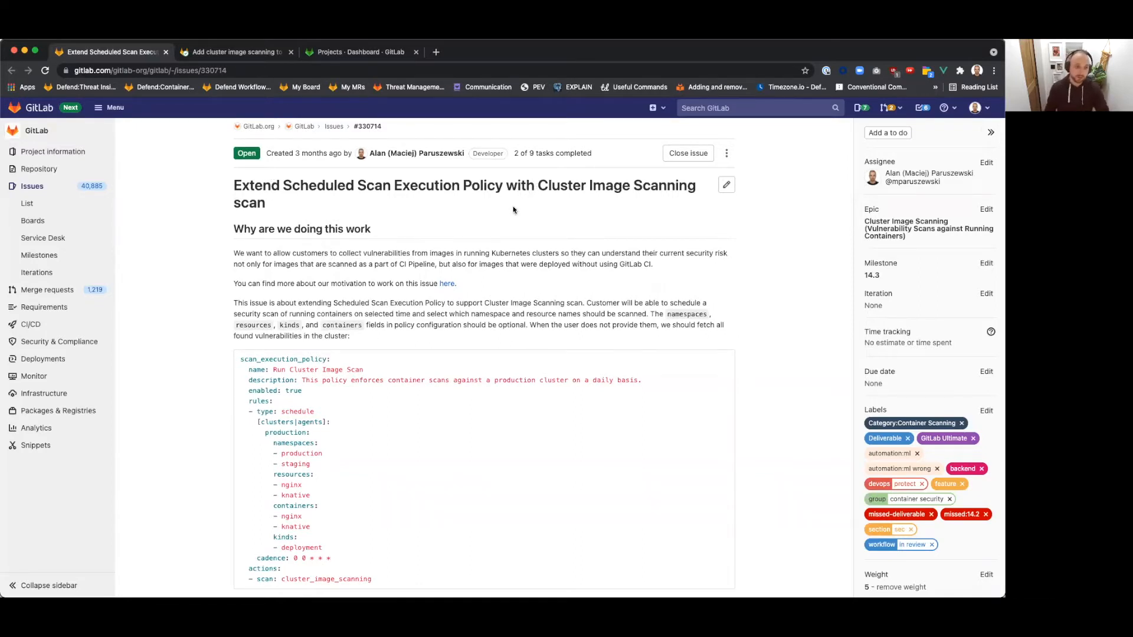
{"action": "left_click", "coordinate": [221, 48]}
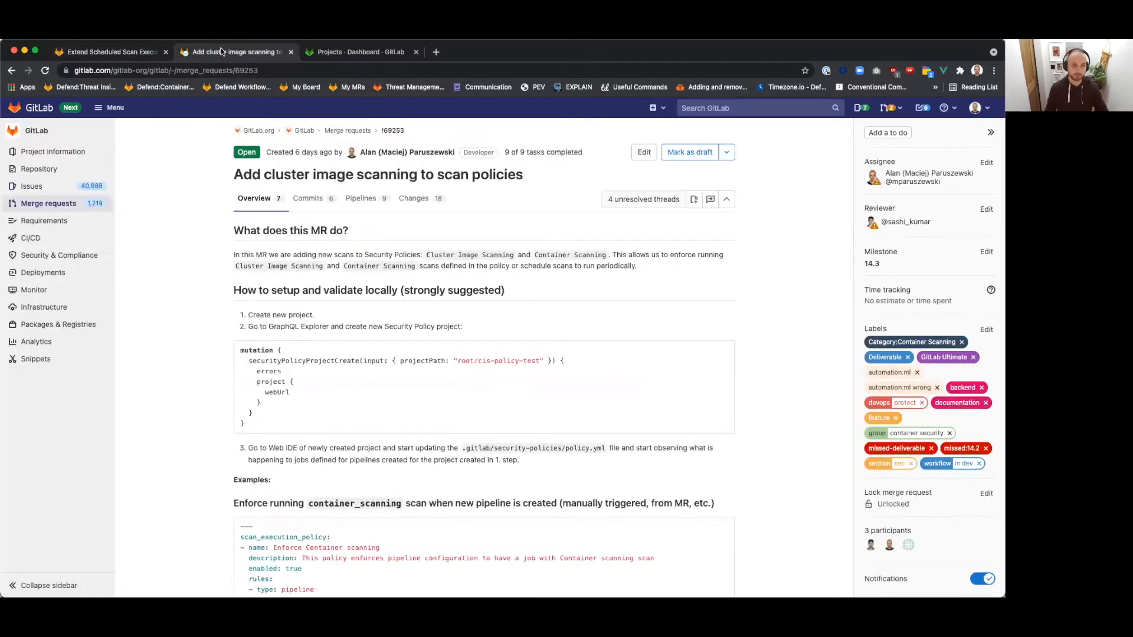
{"action": "left_click", "coordinate": [370, 52]}
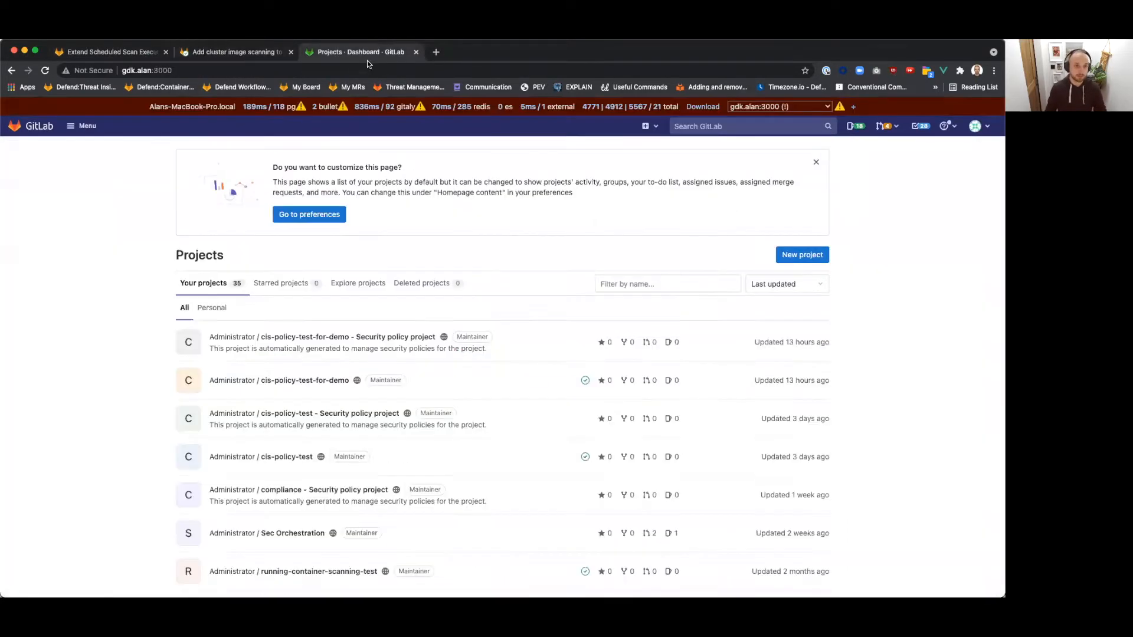
Create an empty public project named demo-for-cis-policies without a README.
{"action": "left_click", "coordinate": [803, 254]}
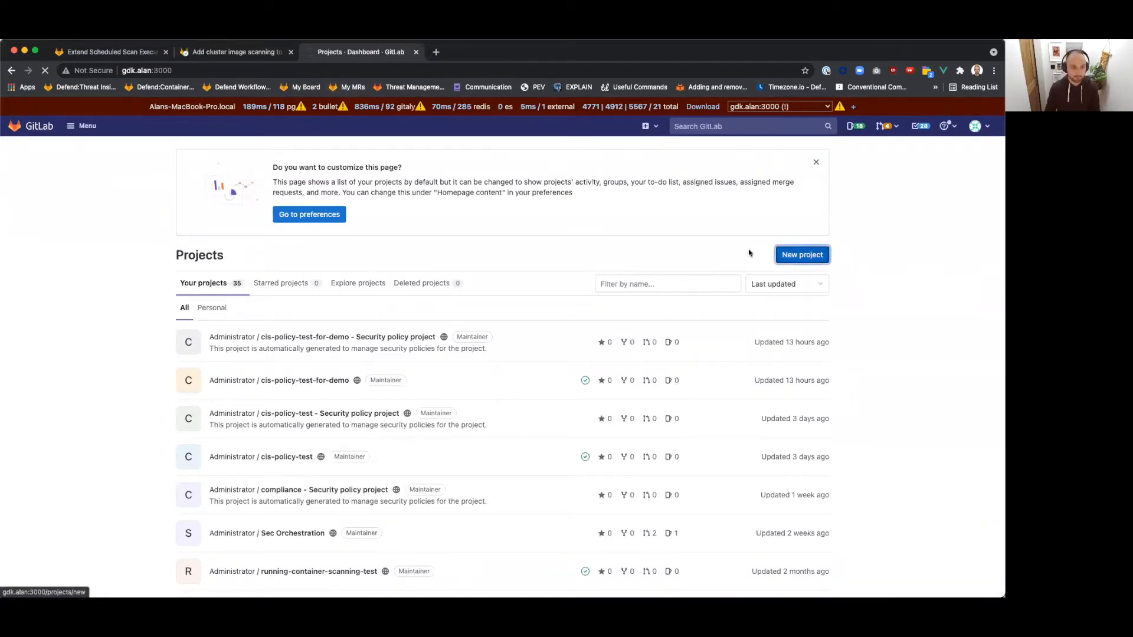
{"action": "left_click", "coordinate": [422, 199]}
{"action": "type", "text": "demo-for-cis-policies"}
{"action": "left_click", "coordinate": [346, 389]}
{"action": "left_click", "coordinate": [346, 416]}
{"action": "left_click", "coordinate": [368, 455]}
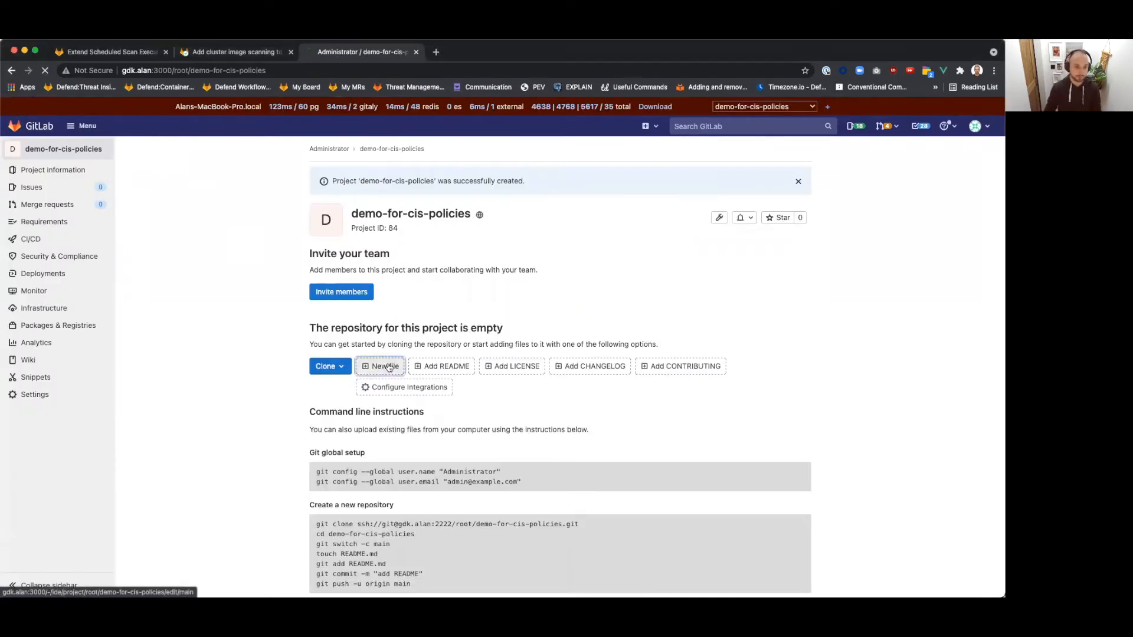
Add and commit a .gitlab-ci.yml file to main with a test stage and a say_hi job running echo hi!!
{"action": "left_click", "coordinate": [389, 367]}
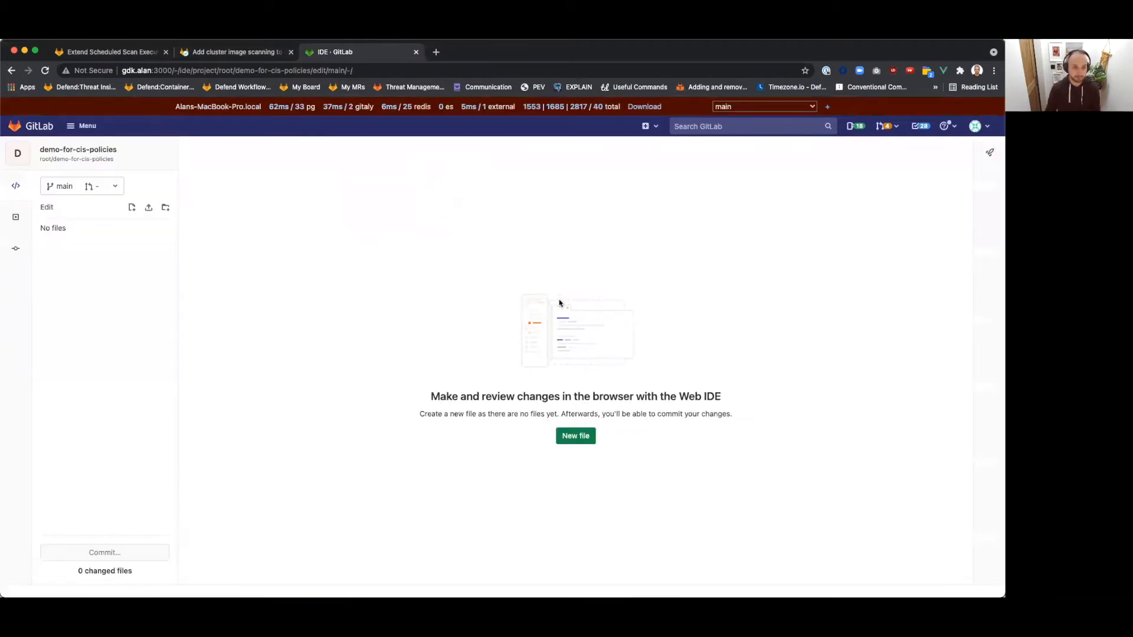
{"action": "left_click", "coordinate": [576, 436]}
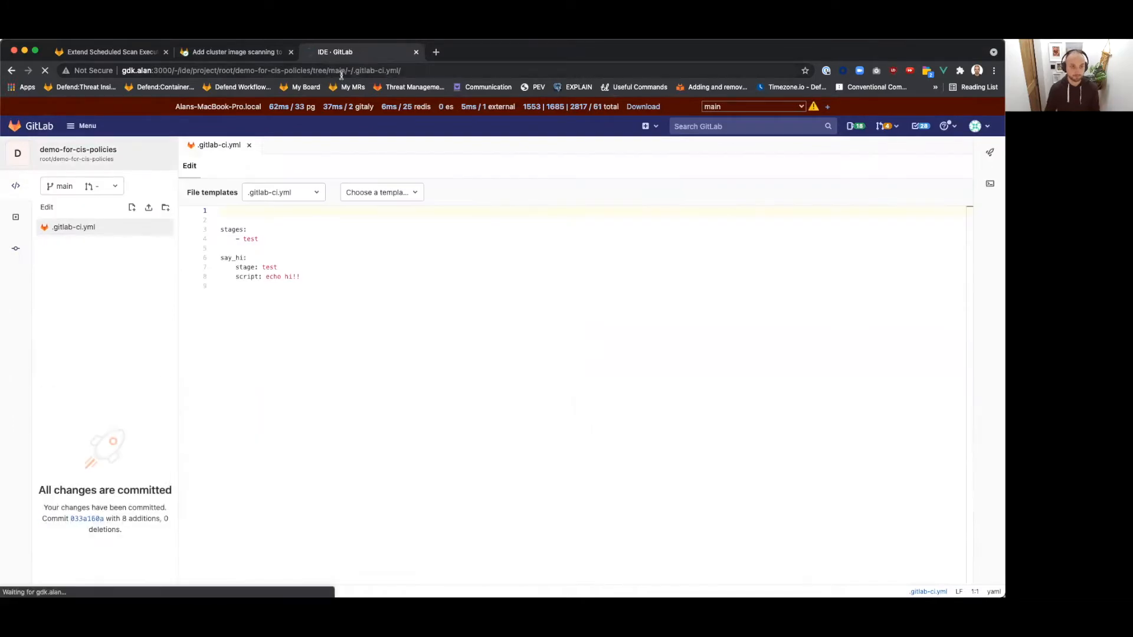
Copy the demo-for-cis-policies project name from the page address and open the local GraphQL explorer separately.
{"action": "left_click_drag", "start_coordinate": [174, 72], "coordinate": [268, 74]}
{"action": "key", "text": "super+c"}
{"action": "key", "text": "super+t"}
{"action": "type", "text": "-/"}
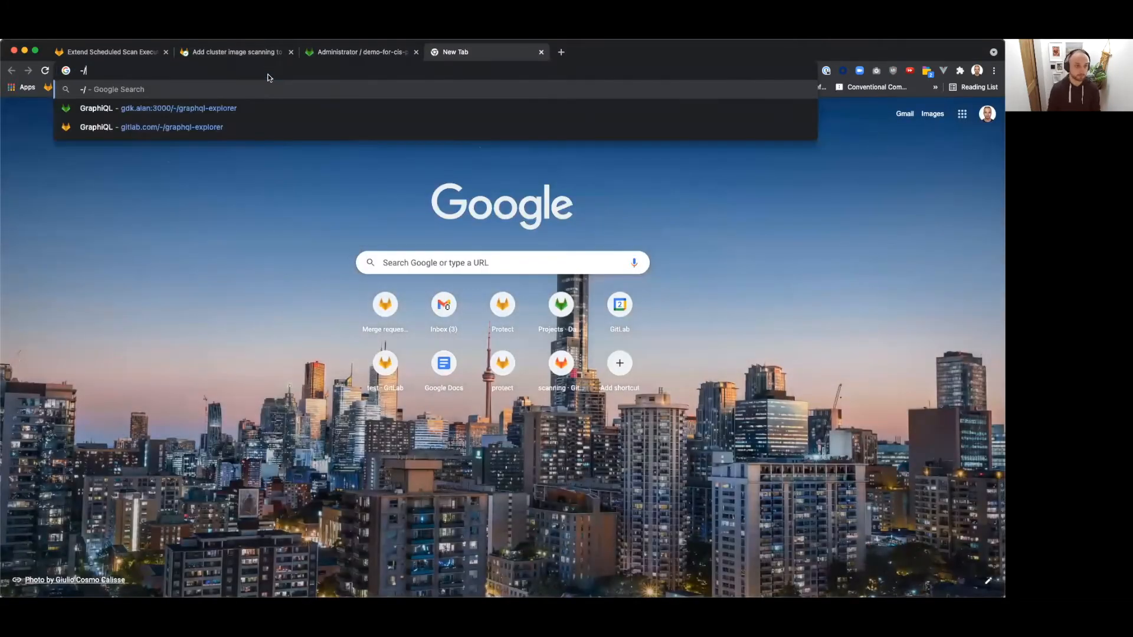
{"action": "key", "text": "Down"}
{"action": "key", "text": "Return"}
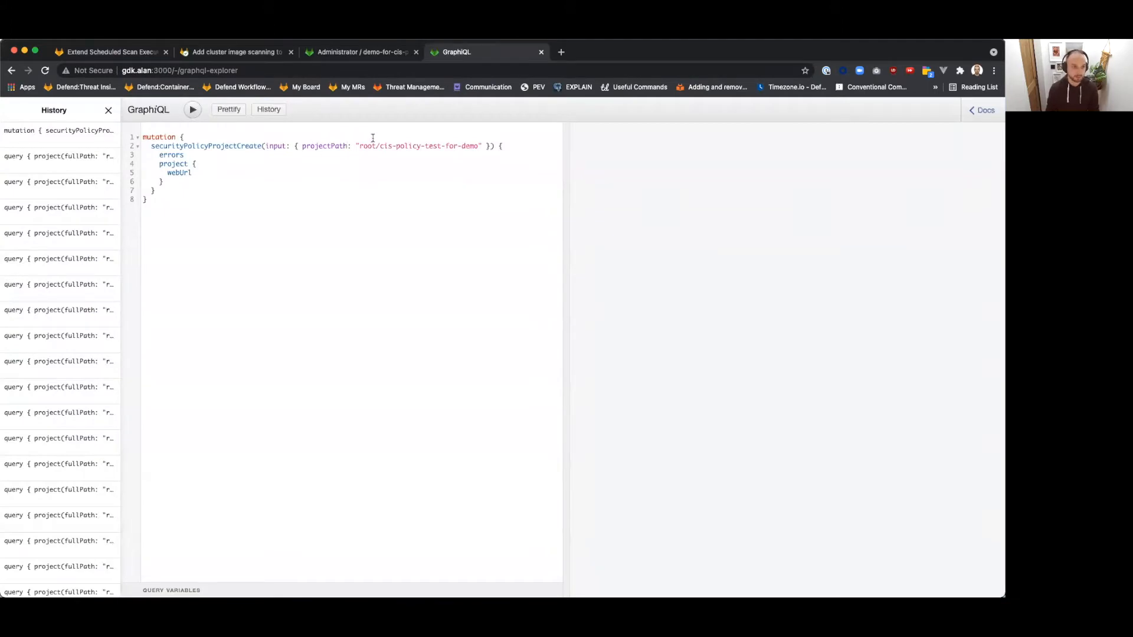
Run the securityPolicyProjectCreate mutation with the project path set to root/demo-for-cis-policies.
{"action": "key", "text": "shift+alt+Right"}
{"action": "key", "text": "shift+alt+Right"}
{"action": "key", "text": "shift+alt+Right"}
{"action": "key", "text": "shift+alt+Right"}
{"action": "key", "text": "shift+alt+Right"}
{"action": "key", "text": "shift+alt+Right"}
{"action": "key", "text": "super+v"}
{"action": "key", "text": "super+Return"}
Open the demo-for-cis-policies security policy project and remove the main branch's protection in its repository settings.
{"action": "key", "text": "super+t"}
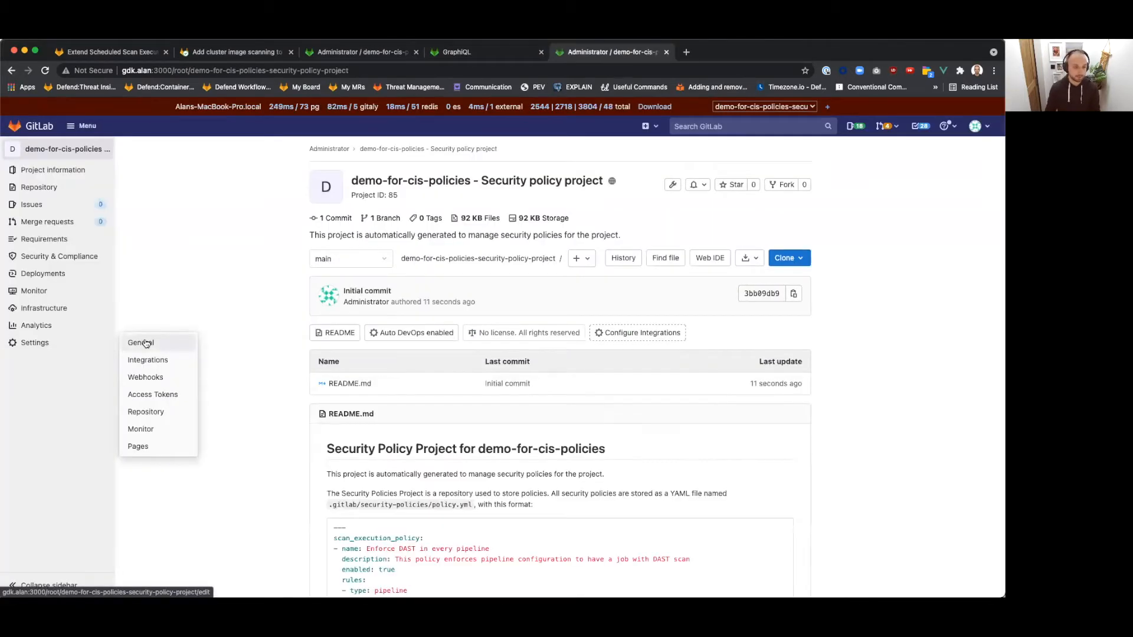
{"action": "left_click", "coordinate": [154, 416]}
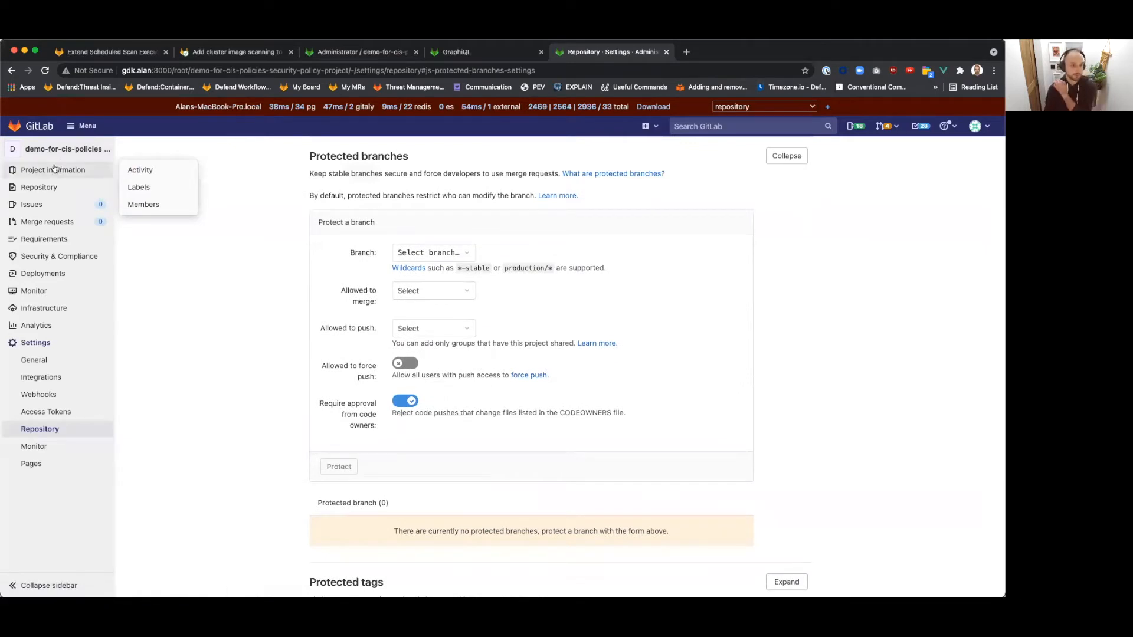
Start a new file named .gitlab/security-policies/policy.yml on the security policy project's main branch.
{"action": "left_click", "coordinate": [58, 188]}
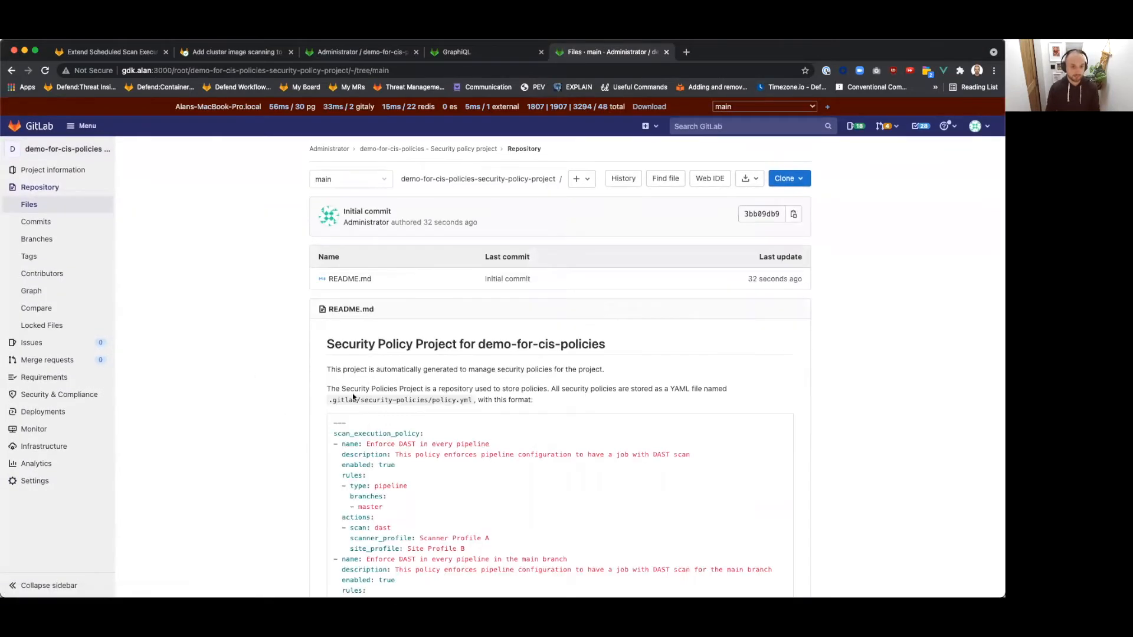
{"action": "scroll", "coordinate": [373, 389], "scroll_direction": "down", "scroll_amount": 1}
{"action": "left_click_drag", "start_coordinate": [329, 396], "coordinate": [468, 393]}
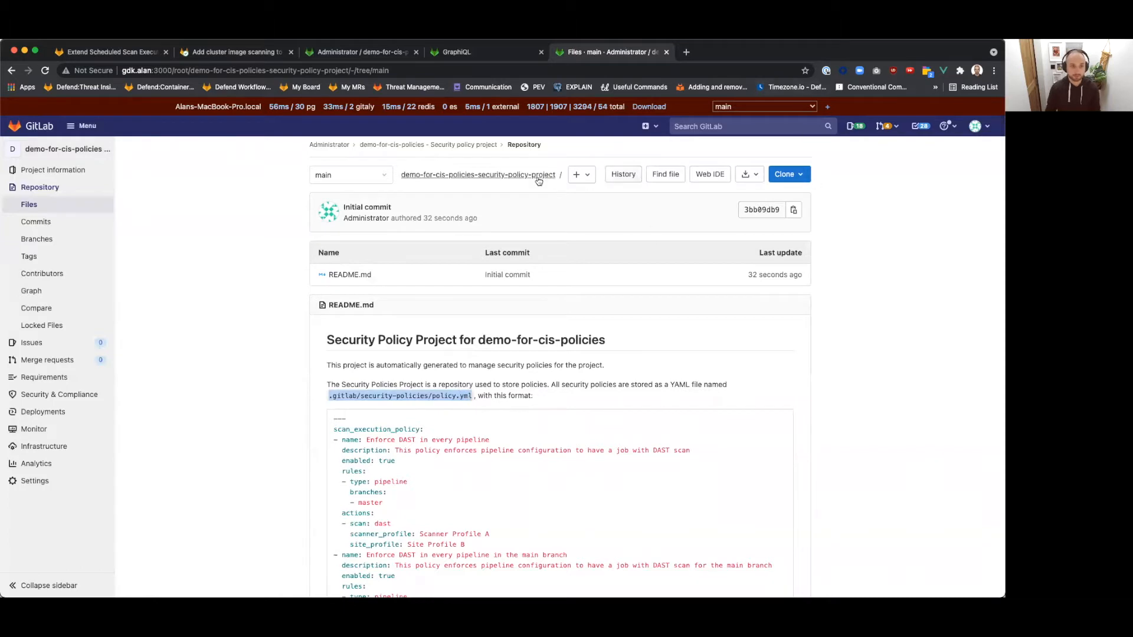
{"action": "scroll", "coordinate": [535, 177], "scroll_direction": "up", "scroll_amount": 1}
{"action": "left_click", "coordinate": [579, 180]}
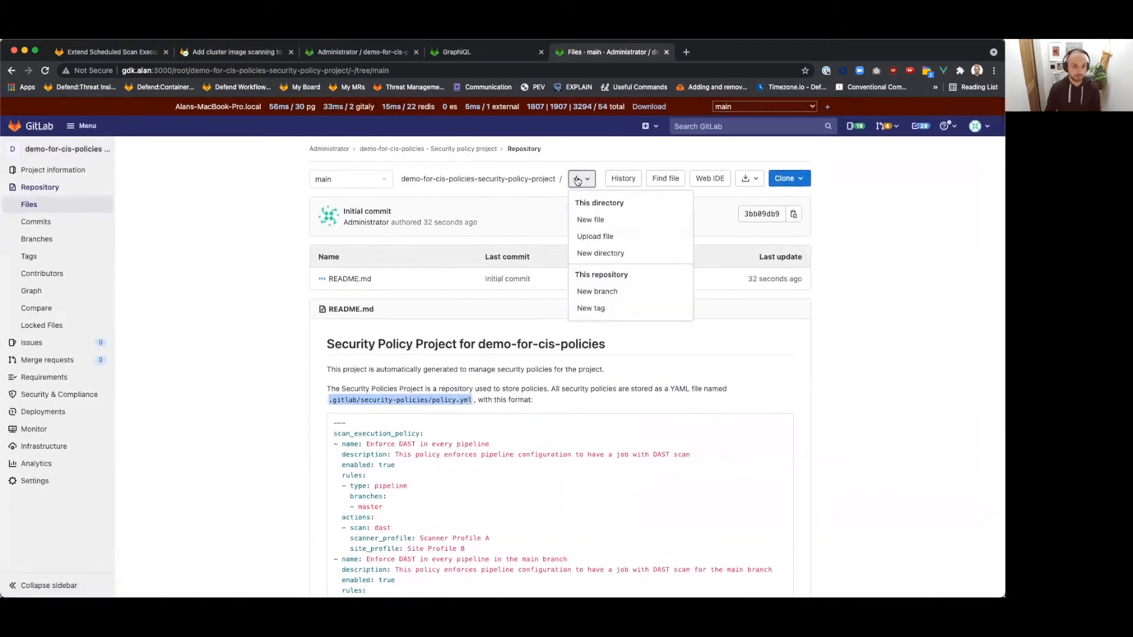
{"action": "left_click", "coordinate": [593, 218]}
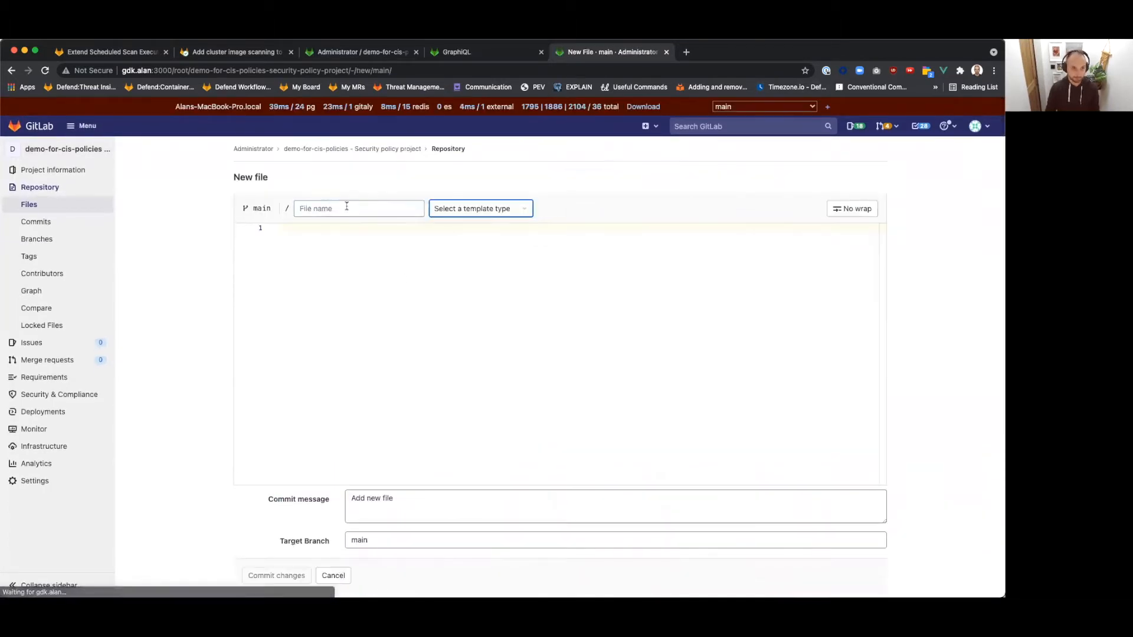
{"action": "left_click", "coordinate": [347, 207]}
{"action": "type", "text": ".gitlab/security-policies/policy.yml"}
Copy the pipeline-triggered container_scanning example policy from the merge request description into the new policy.yml file.
{"action": "left_click", "coordinate": [236, 52]}
{"action": "scroll", "coordinate": [243, 287], "scroll_direction": "down", "scroll_amount": 3}
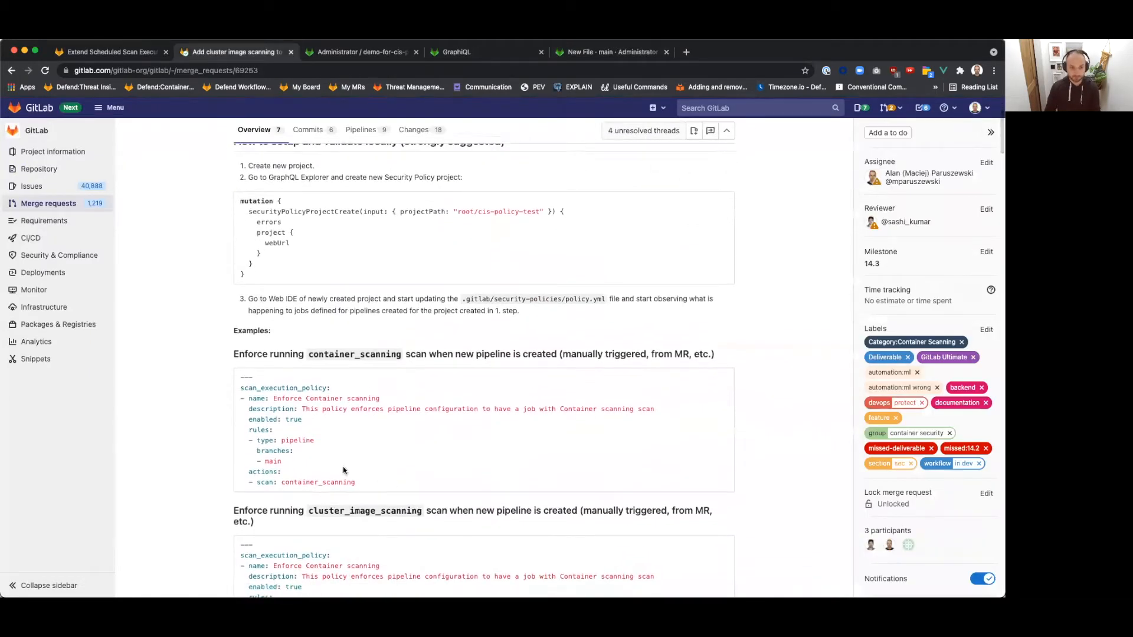
{"action": "left_click_drag", "start_coordinate": [384, 484], "coordinate": [211, 381]}
{"action": "key", "text": "super+c"}
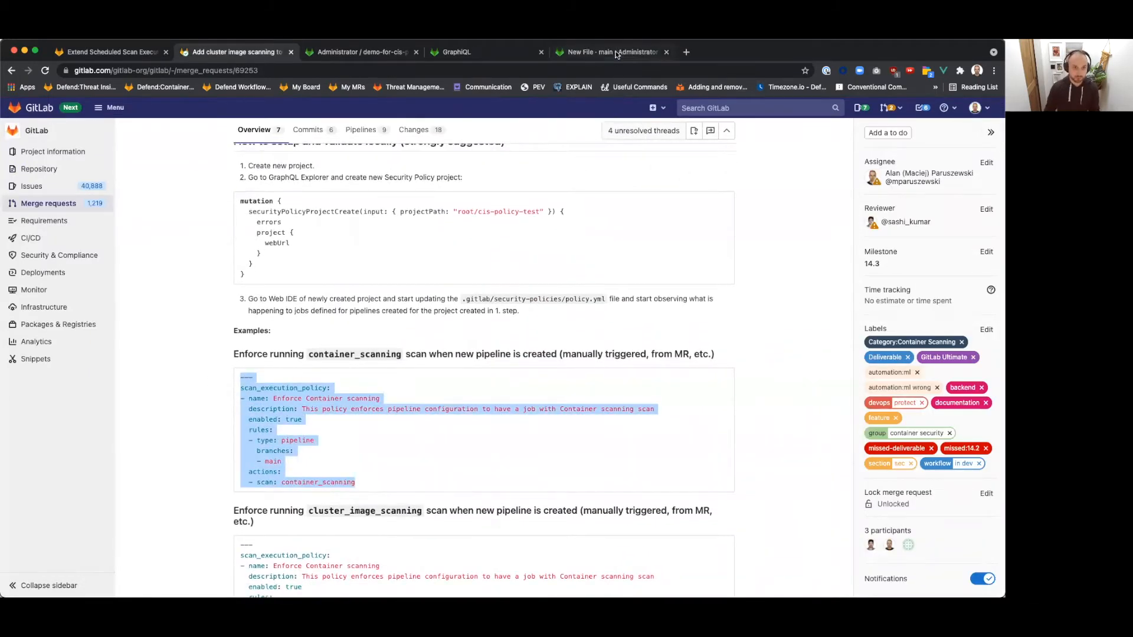
{"action": "left_click", "coordinate": [614, 52]}
{"action": "key", "text": "super+v"}
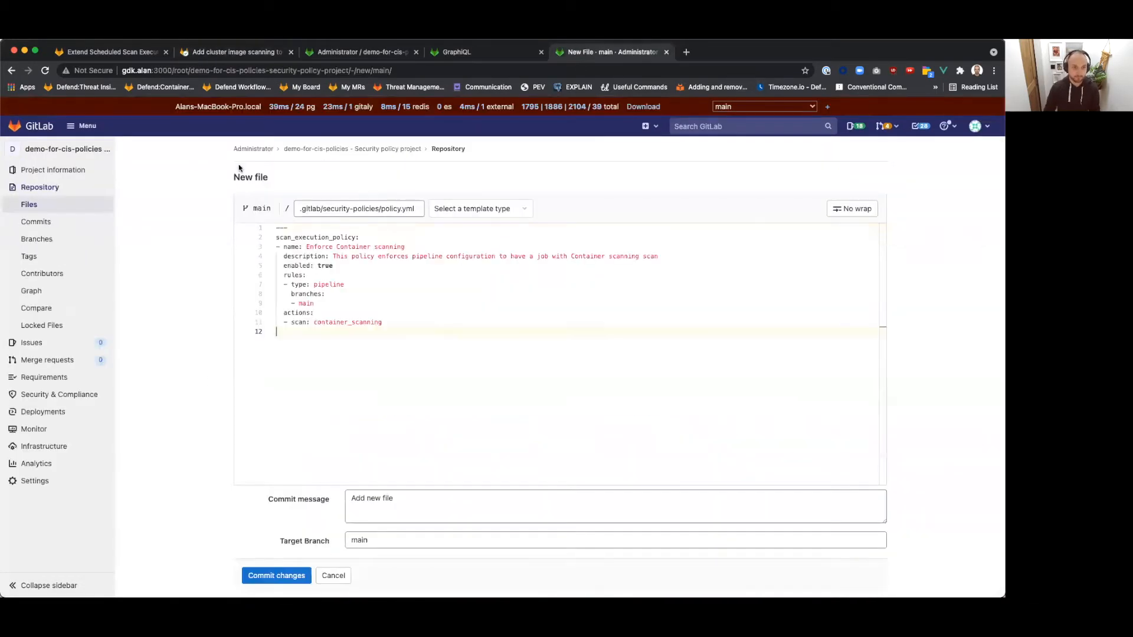
Check which jobs ran in the existing pipeline of the demo-for-cis-policies project.
{"action": "left_click", "coordinate": [342, 56]}
{"action": "left_click", "coordinate": [75, 263]}
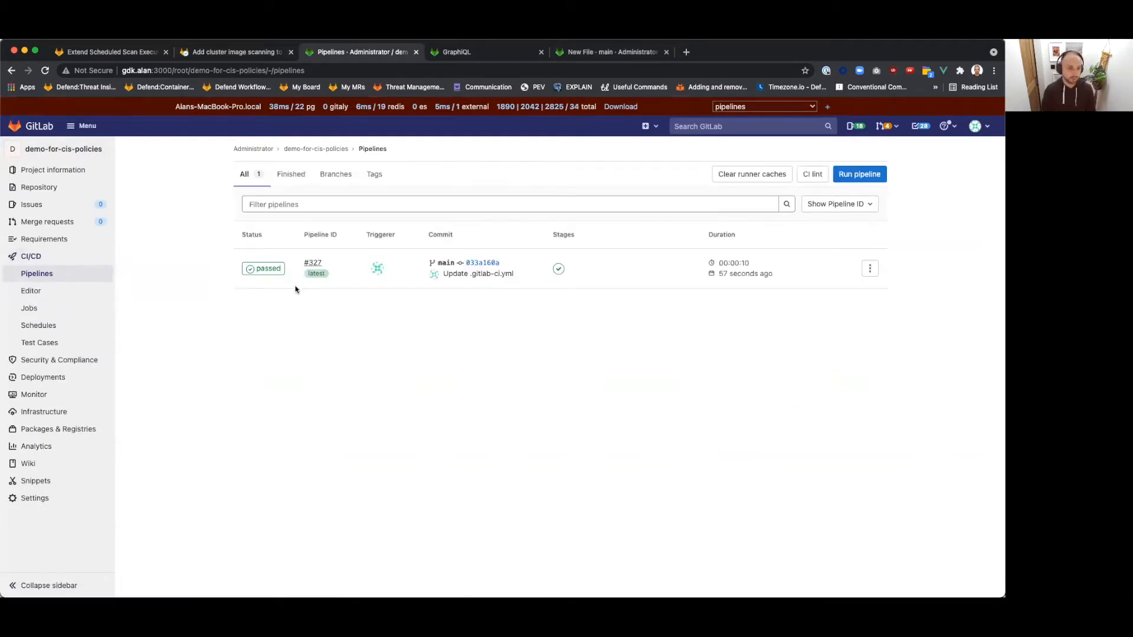
{"action": "left_click", "coordinate": [558, 270]}
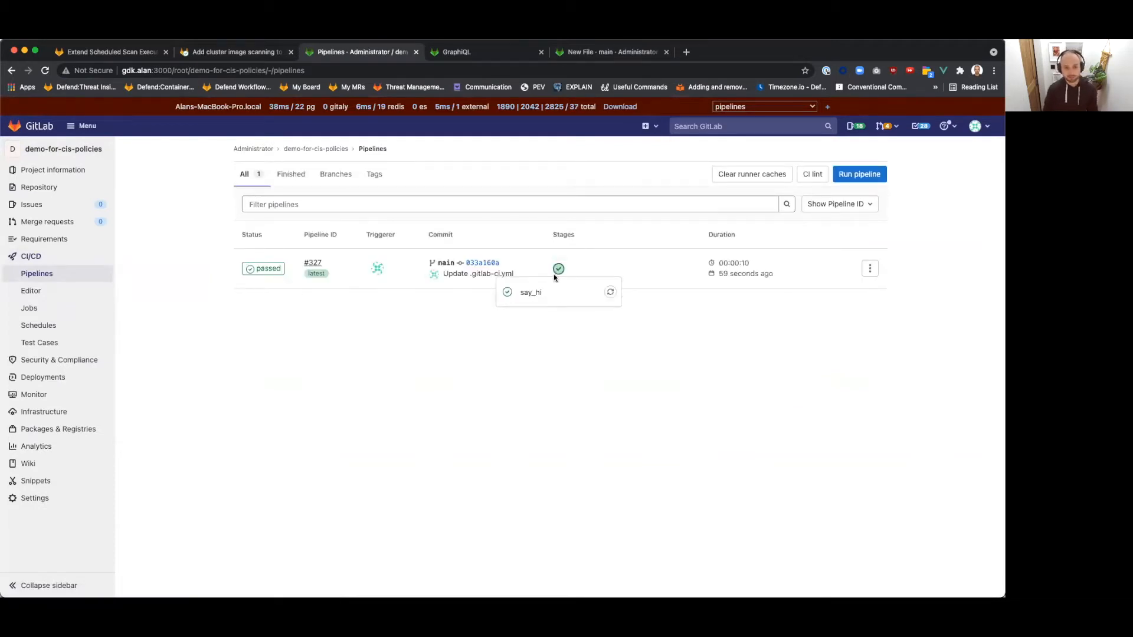
{"action": "left_click", "coordinate": [507, 371]}
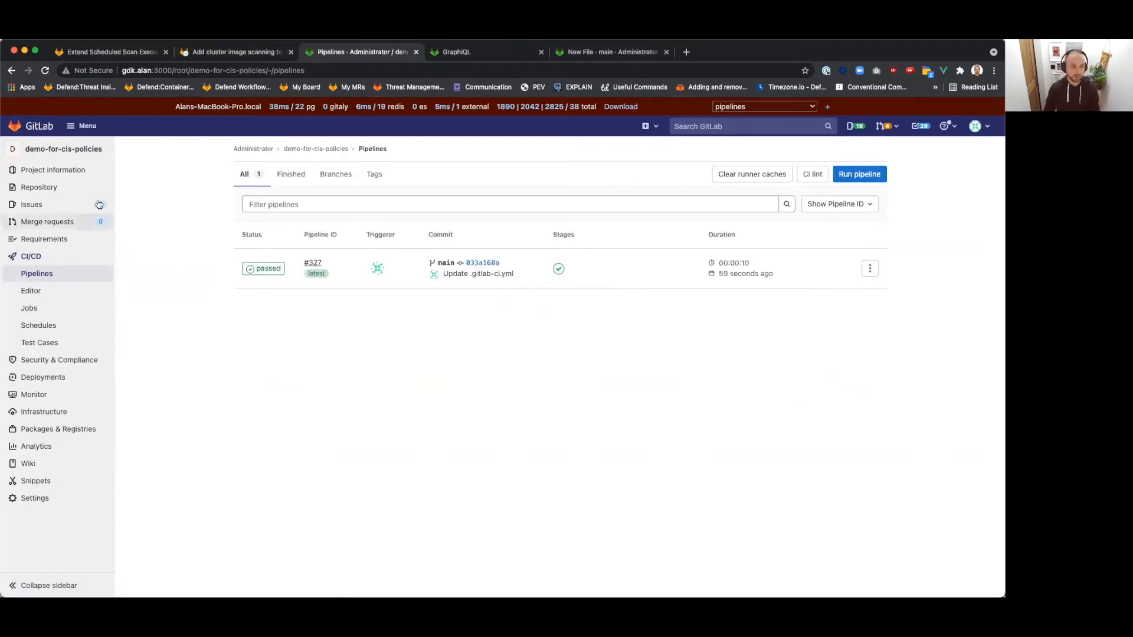
{"action": "left_click", "coordinate": [72, 172]}
Commit the new policy.yml file to main with the message "Add new file".
{"action": "left_click", "coordinate": [576, 53]}
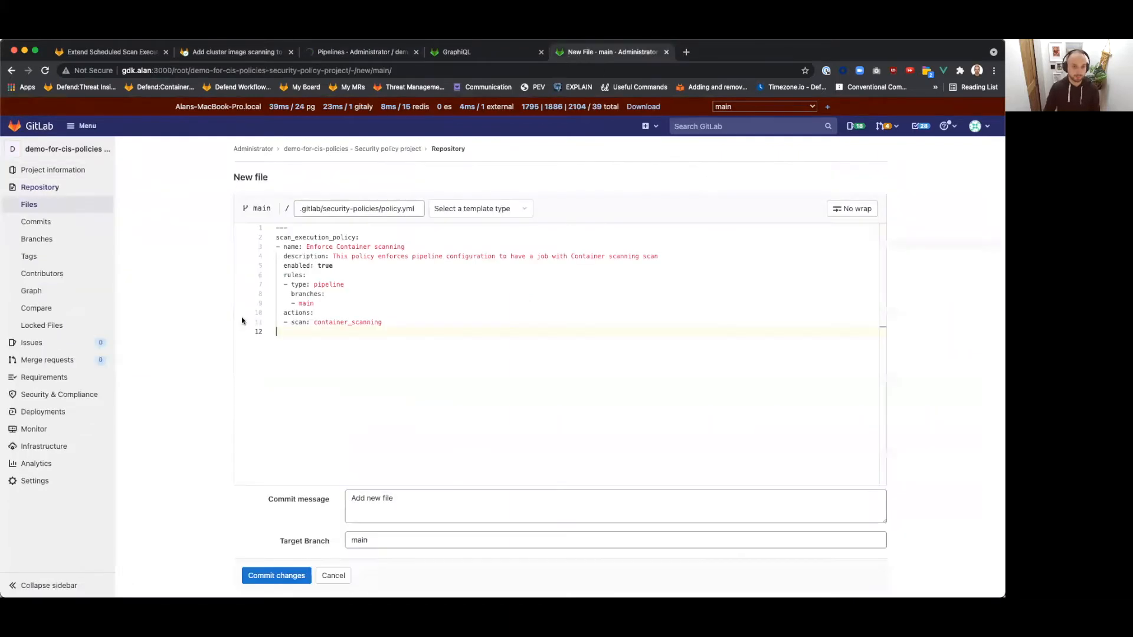
{"action": "left_click", "coordinate": [298, 577]}
Open the variables section in the CI/CD settings of the demo-for-cis-policies project.
{"action": "left_click", "coordinate": [372, 51]}
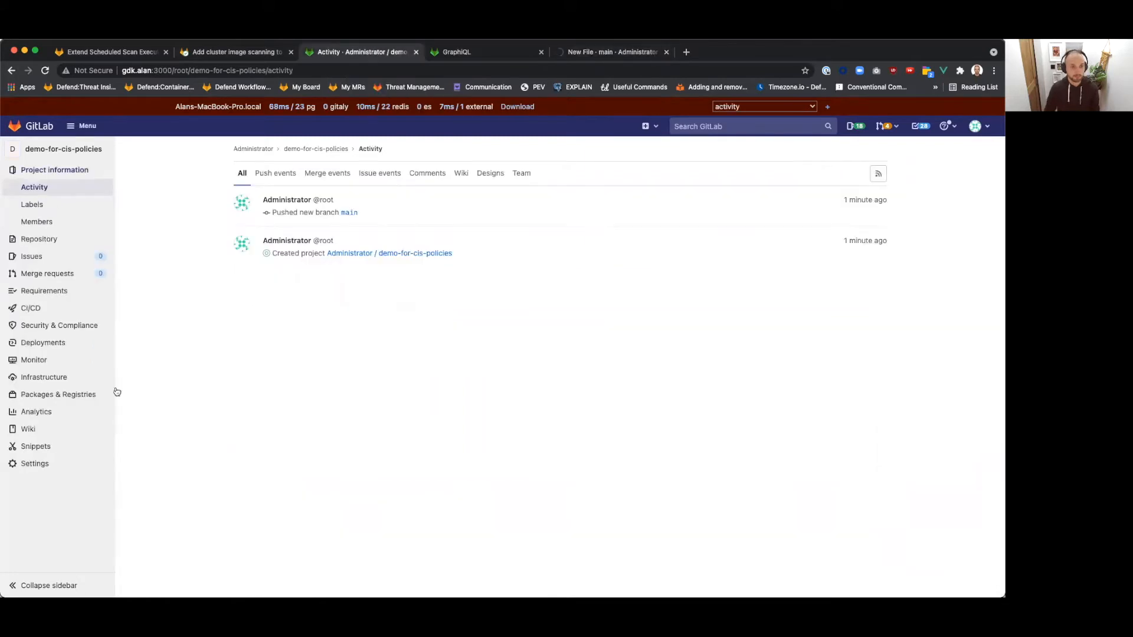
{"action": "mouse_move", "coordinate": [56, 471]}
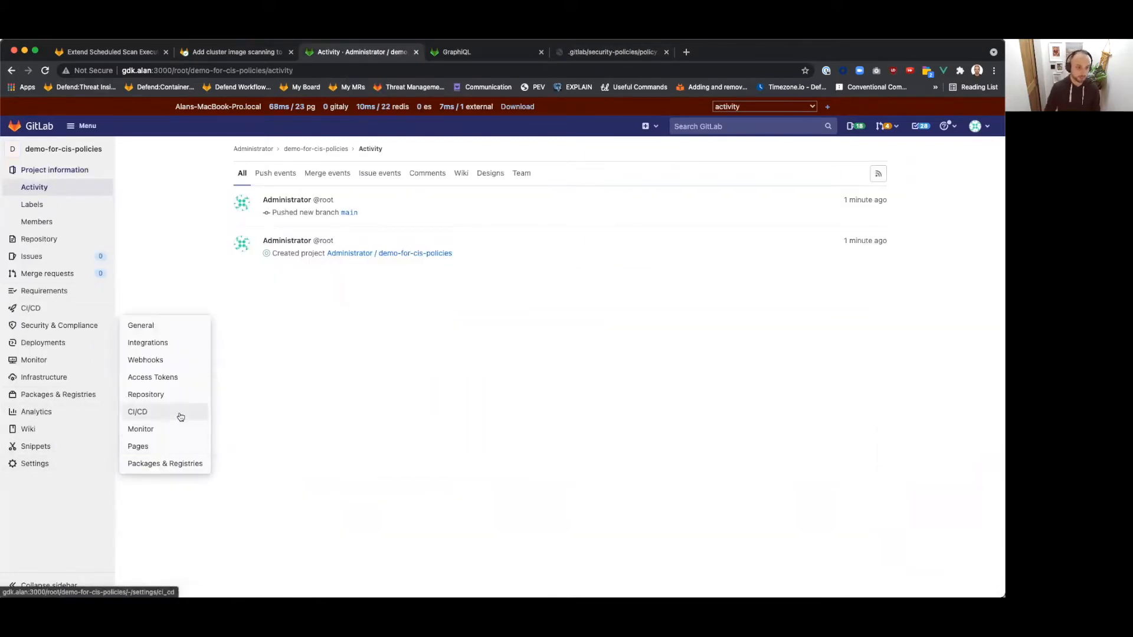
{"action": "left_click", "coordinate": [180, 417]}
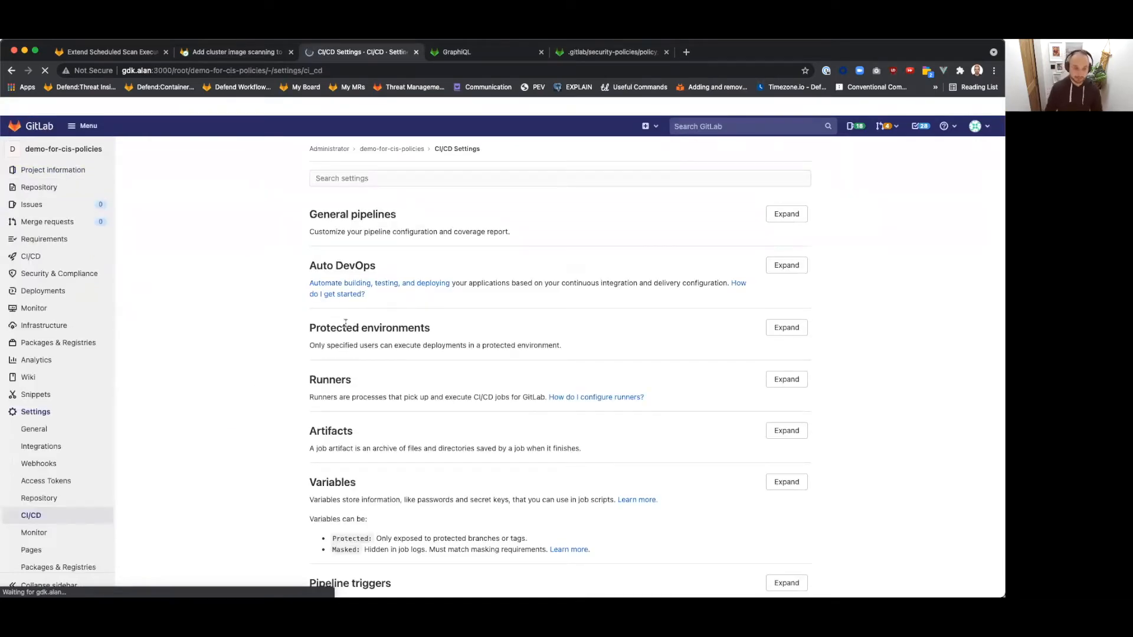
{"action": "left_click", "coordinate": [786, 482]}
{"action": "scroll", "coordinate": [538, 496], "scroll_direction": "down", "scroll_amount": 3}
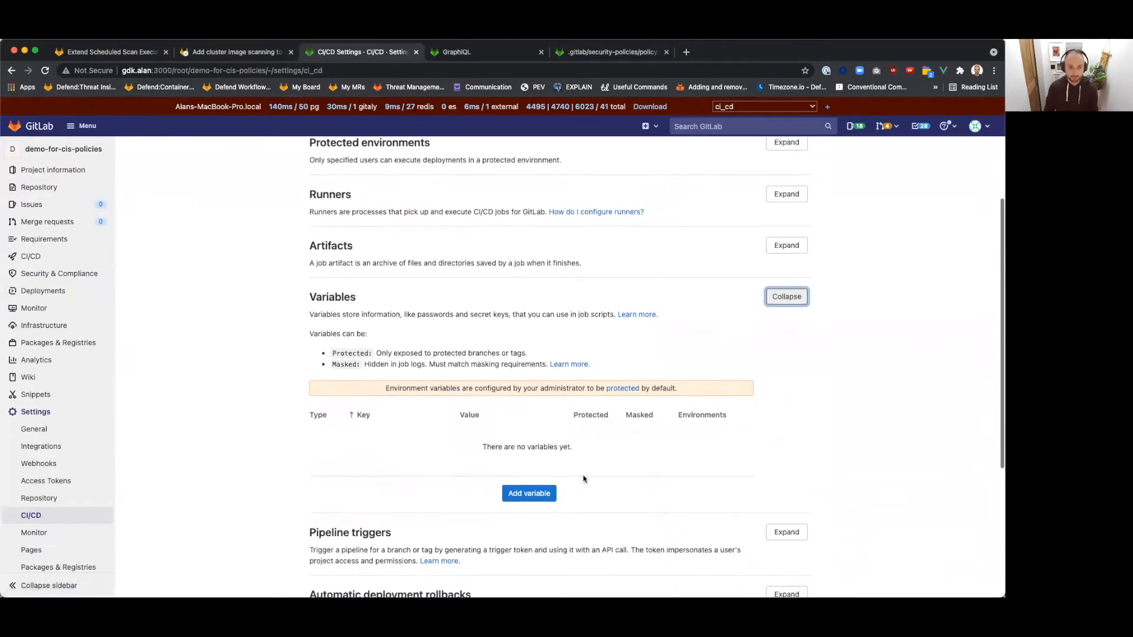
Add a protected CI/CD variable with key DOCKER_IMAGE and value alpine:3.7 for all environments.
{"action": "left_click", "coordinate": [529, 493]}
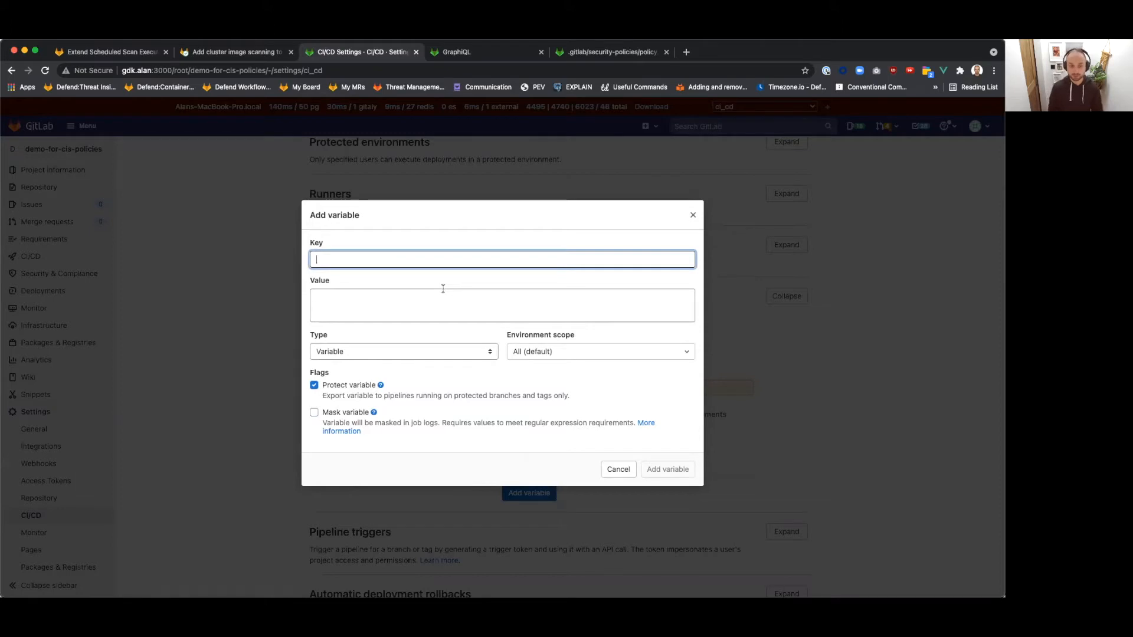
{"action": "type", "text": "DOCKER_IMAGE"}
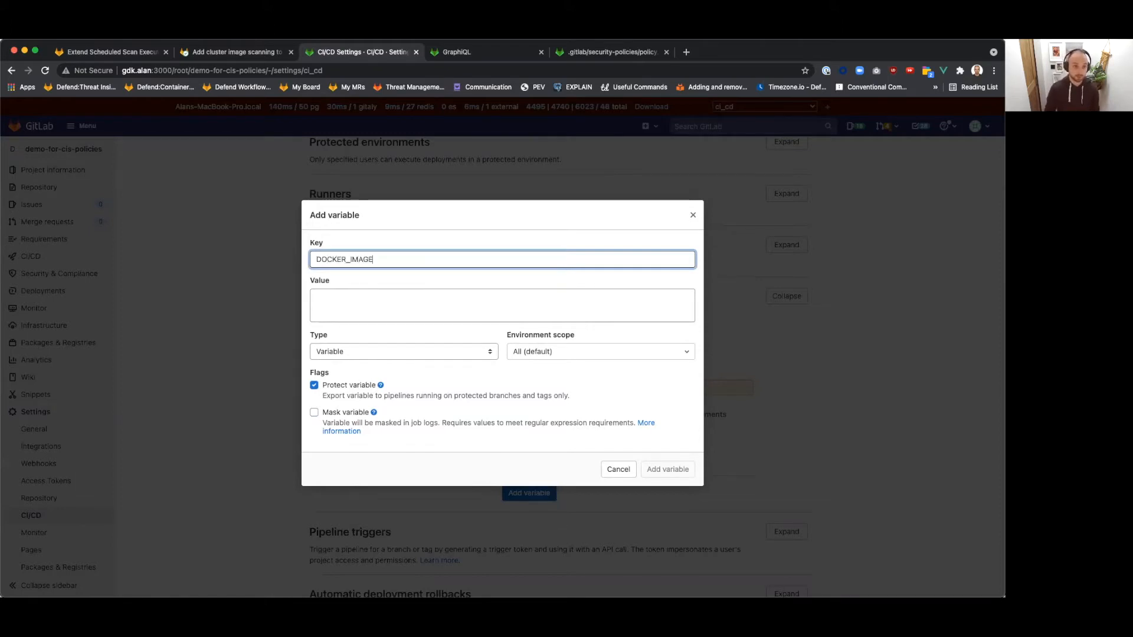
{"action": "key", "text": "Tab"}
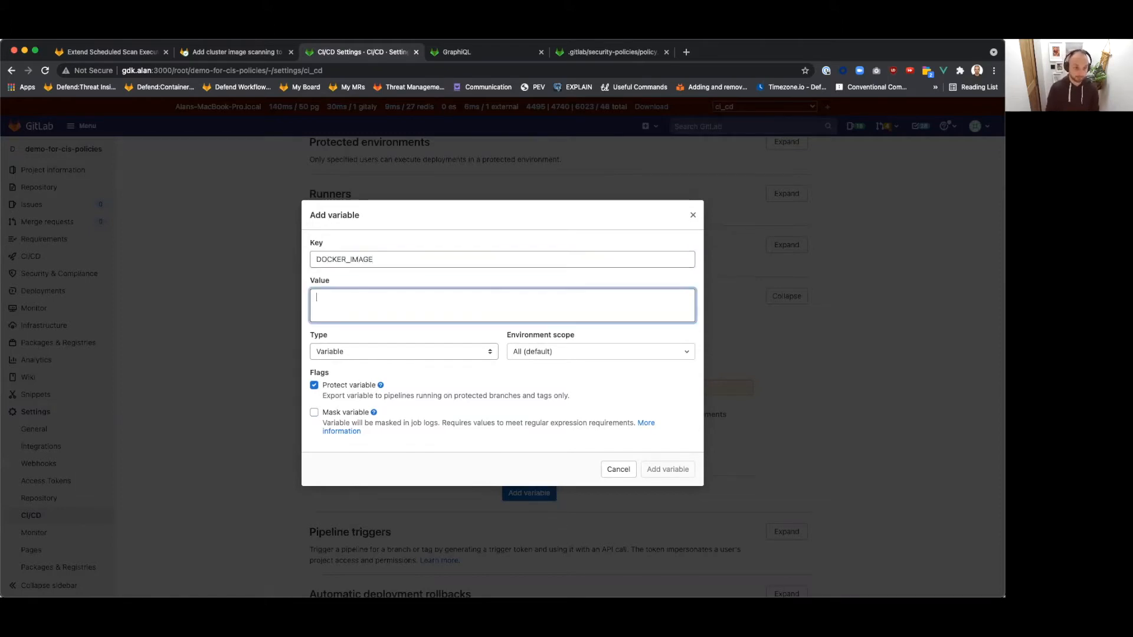
{"action": "type", "text": "alpine:3.7"}
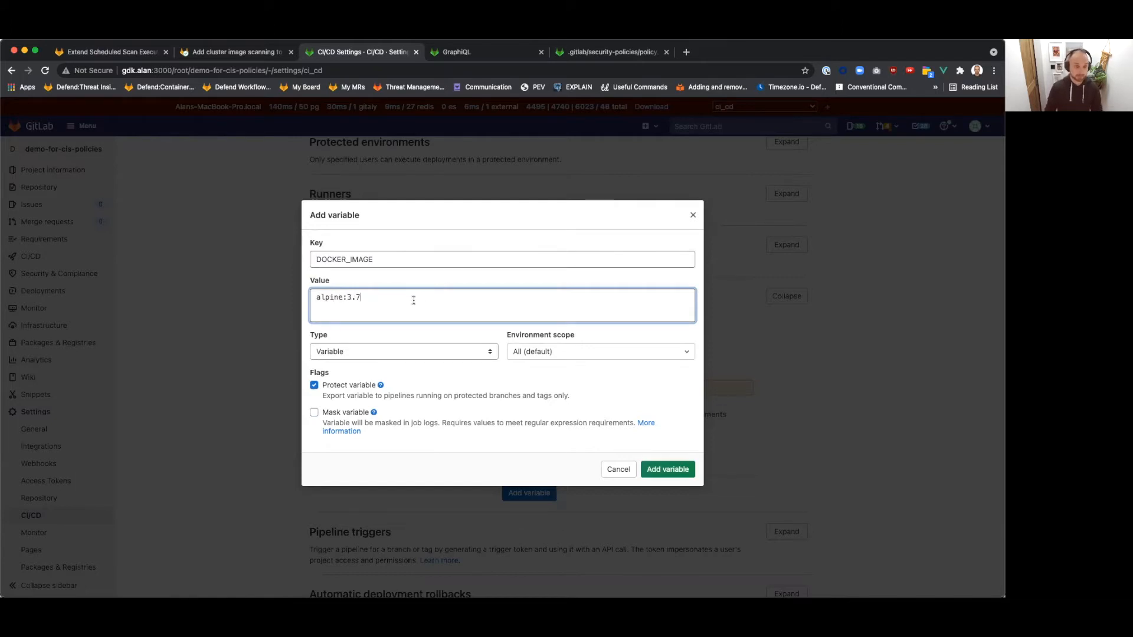
{"action": "left_click", "coordinate": [349, 388]}
{"action": "left_click", "coordinate": [348, 387]}
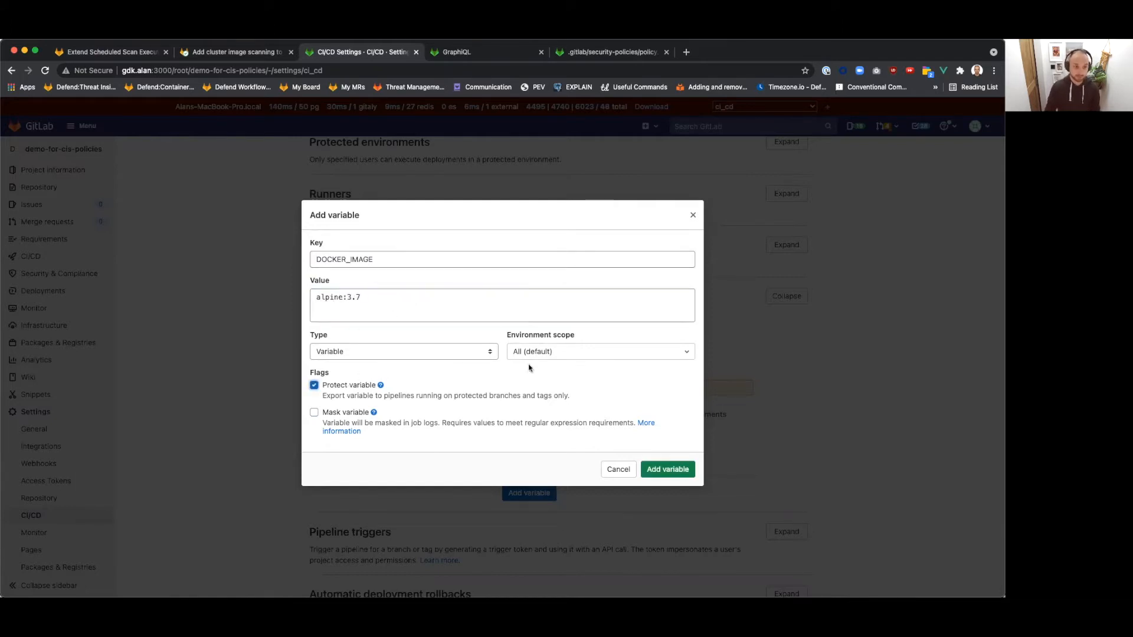
{"action": "left_click", "coordinate": [665, 470]}
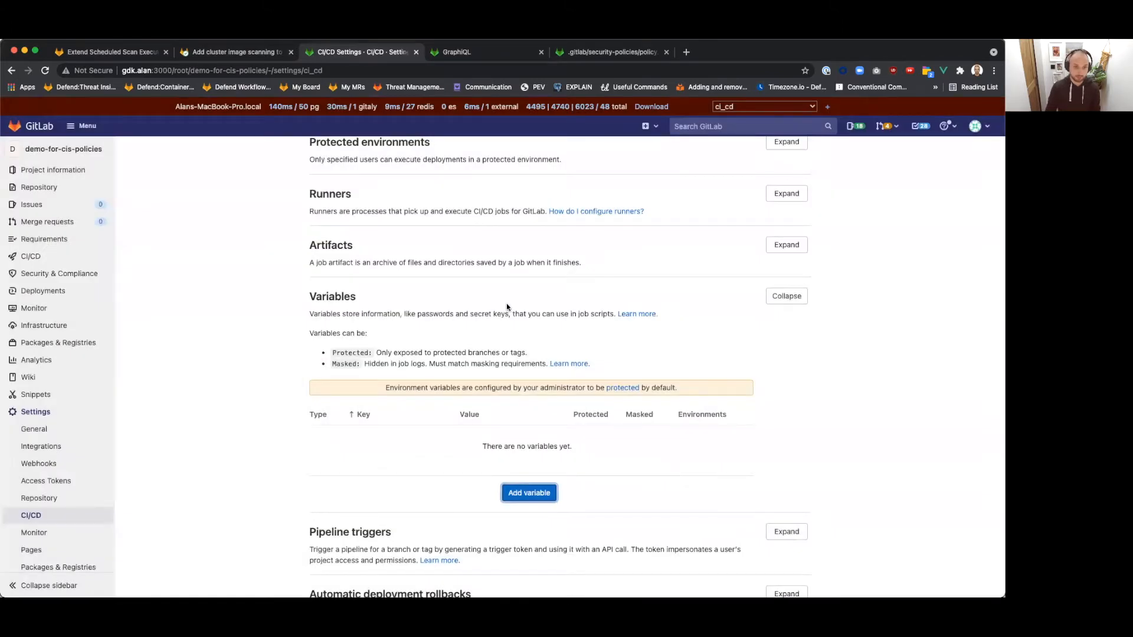
Run a new pipeline on main in demo-for-cis-policies and show its list of jobs.
{"action": "left_click", "coordinate": [71, 259]}
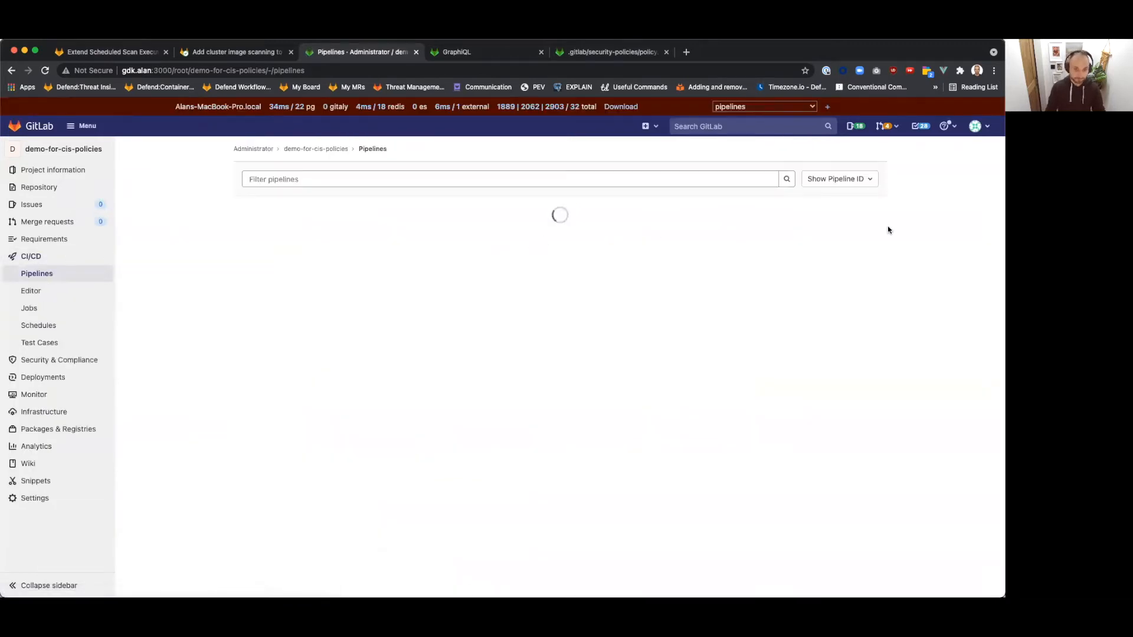
{"action": "left_click", "coordinate": [854, 176]}
{"action": "left_click", "coordinate": [259, 295]}
{"action": "left_click", "coordinate": [327, 358]}
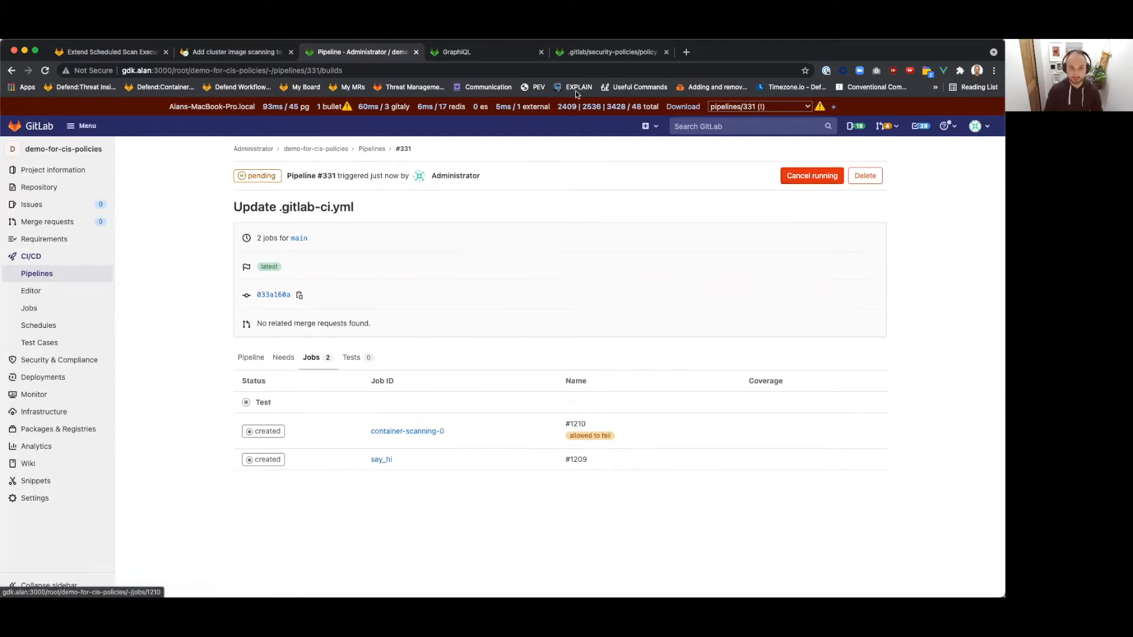
Change the scan action in the security policy project's policy.yml to cluster_image_scanning and commit it to main.
{"action": "left_click", "coordinate": [600, 52]}
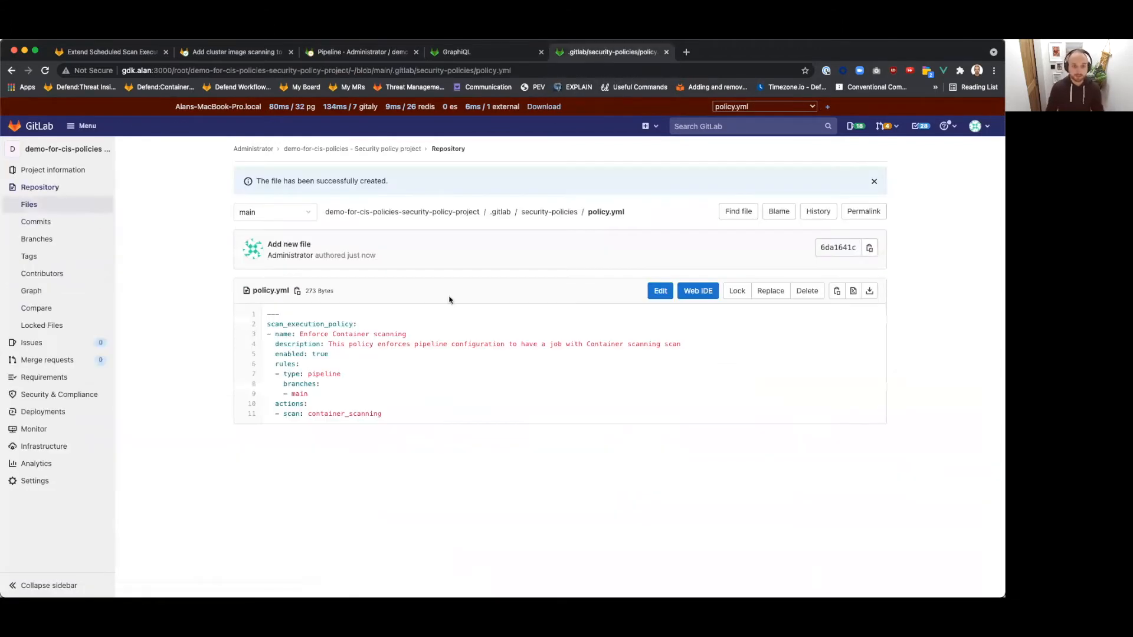
{"action": "left_click", "coordinate": [661, 289]}
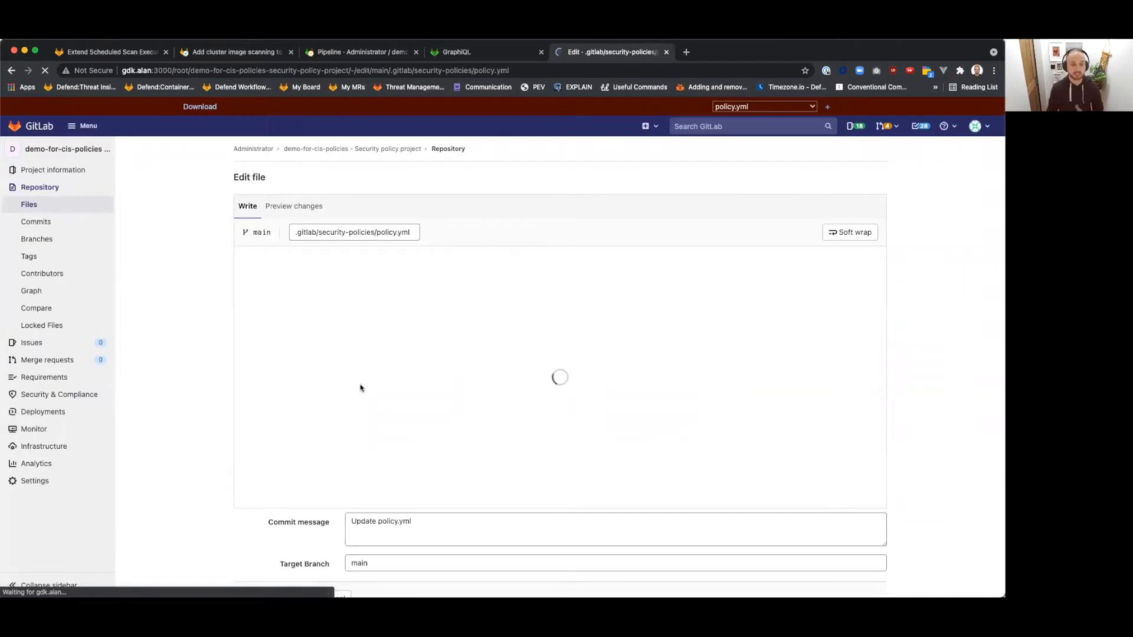
{"action": "left_click", "coordinate": [345, 338]}
{"action": "double_click", "coordinate": [345, 345]}
{"action": "type", "text": "cluster_image_scanning"}
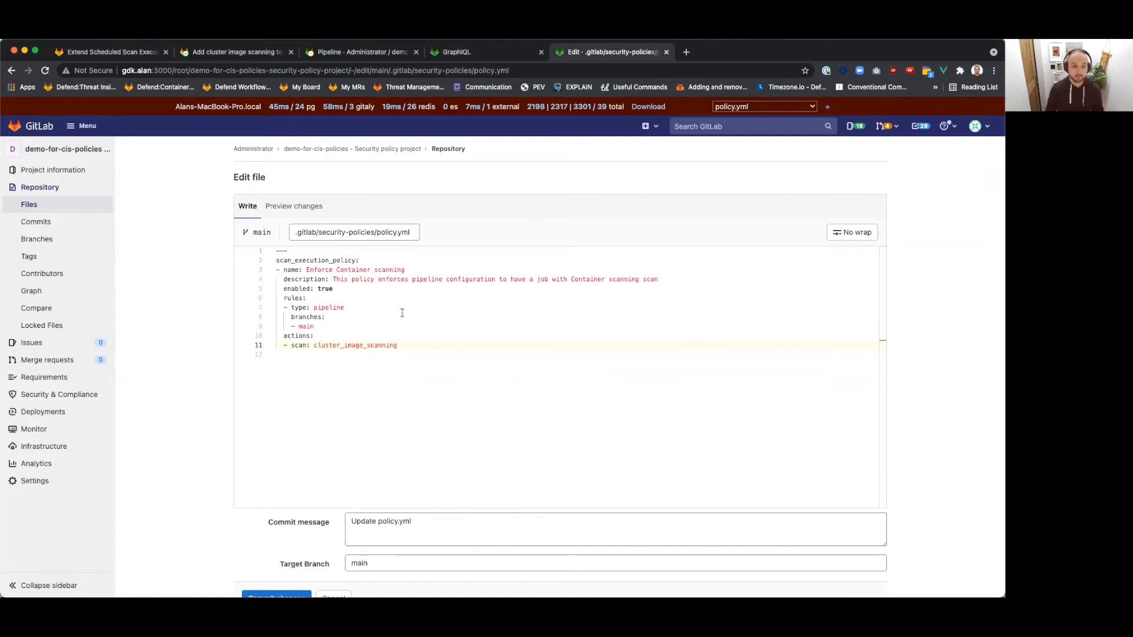
{"action": "double_click", "coordinate": [326, 346]}
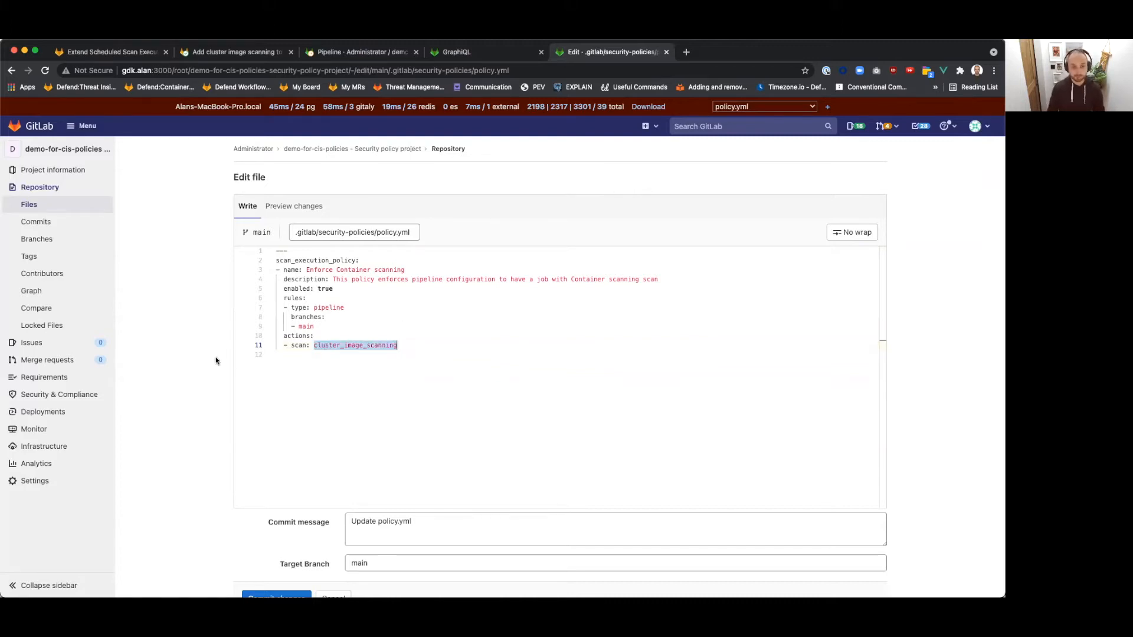
{"action": "left_click", "coordinate": [276, 594]}
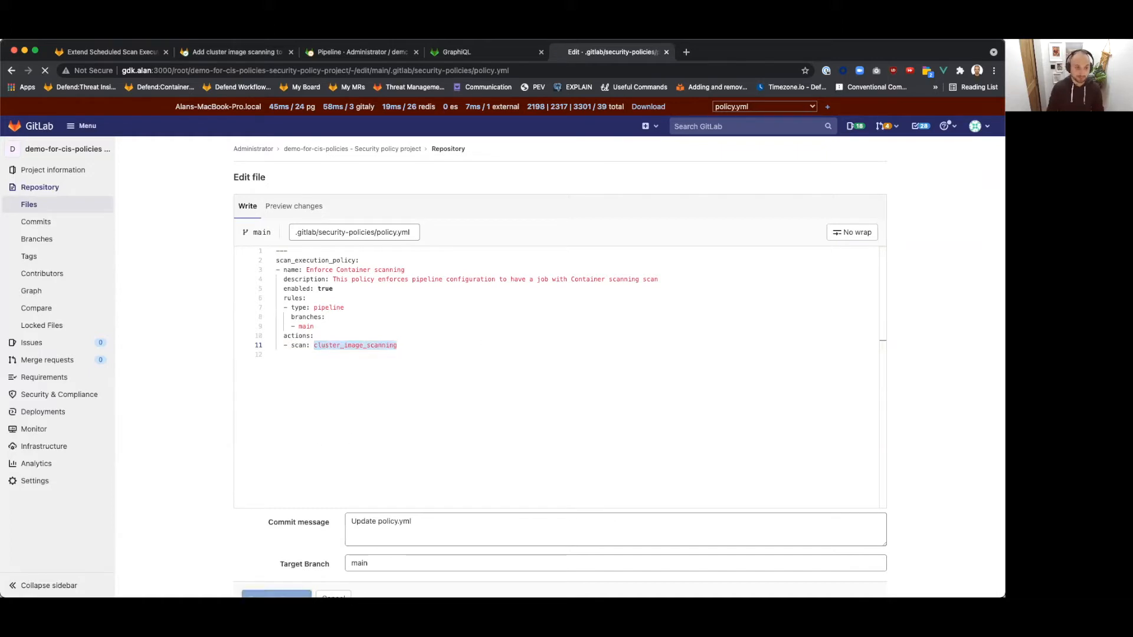
Run a new pipeline on main in demo-for-cis-policies and view its job graph.
{"action": "left_click", "coordinate": [340, 52]}
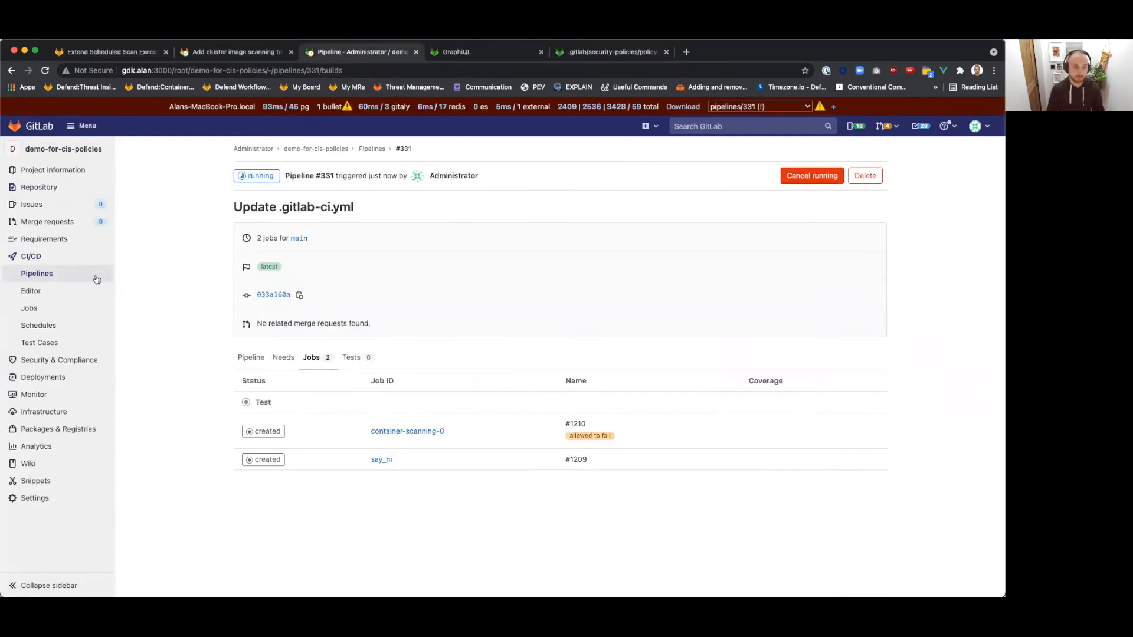
{"action": "left_click", "coordinate": [67, 261]}
{"action": "left_click", "coordinate": [855, 177]}
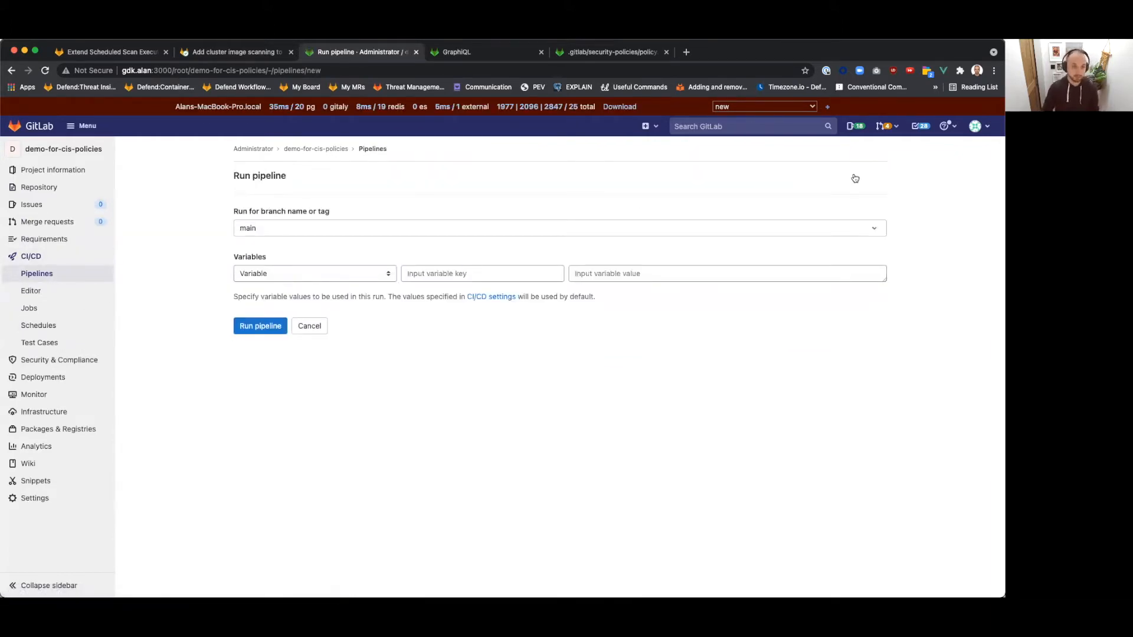
{"action": "left_click", "coordinate": [245, 332]}
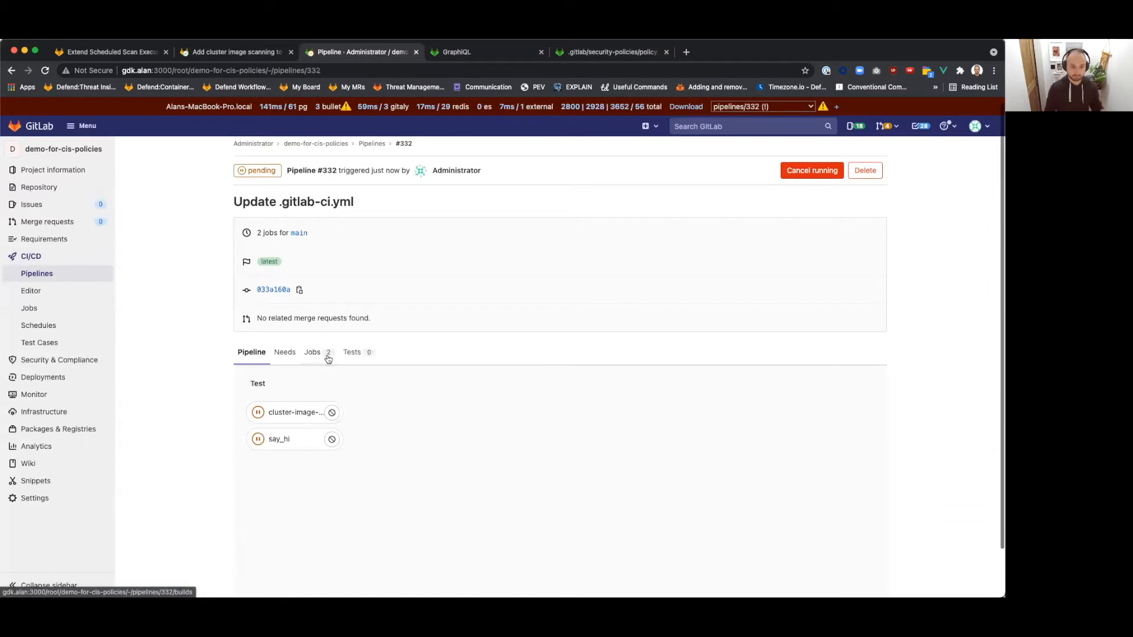
{"action": "scroll", "coordinate": [326, 360], "scroll_direction": "down", "scroll_amount": 1}
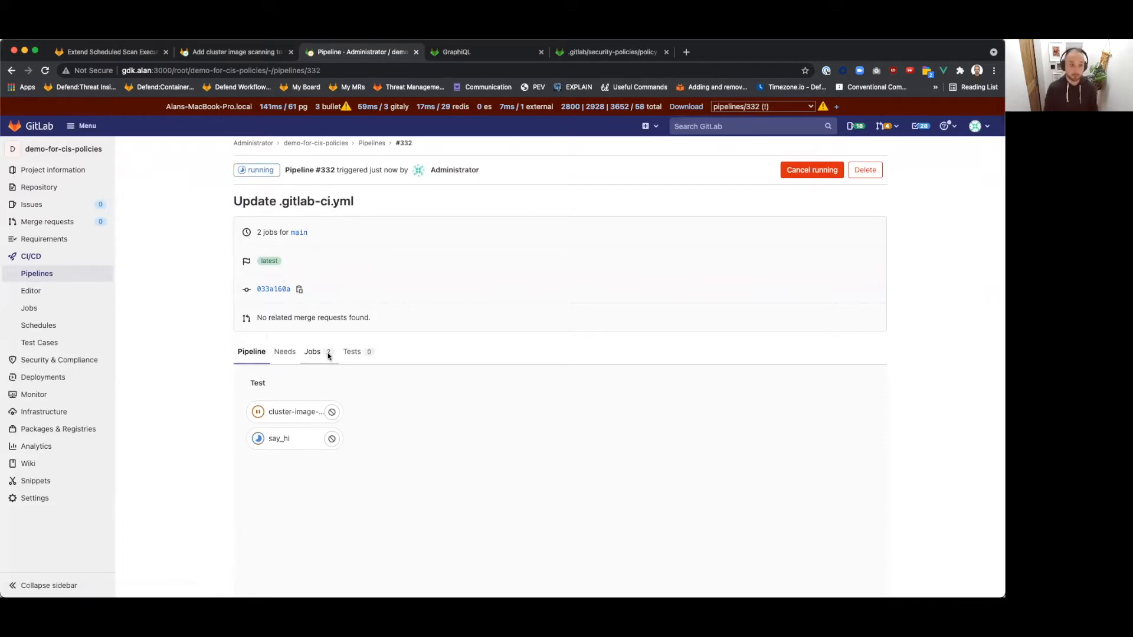
Open the GitLab documentation on Cluster Image Scanning and examine the cluster configuration steps for the CIS_KUBECONFIG variable.
{"action": "key", "text": "super+t"}
{"action": "type", "text": "cluster"}
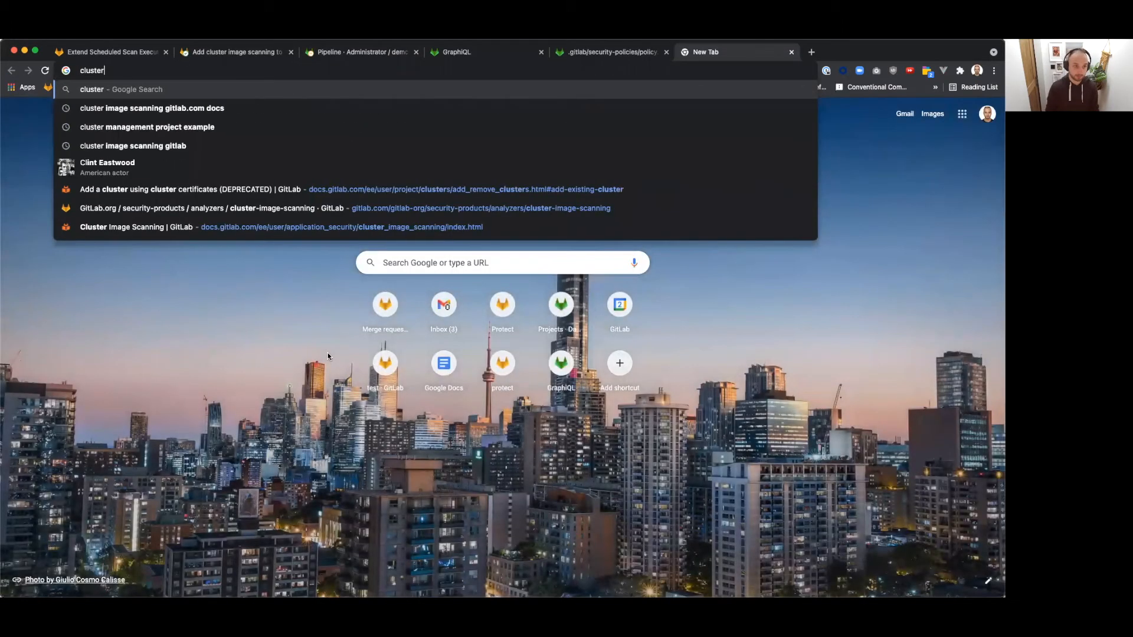
{"action": "key", "text": "Down"}
{"action": "key", "text": "Down"}
{"action": "key", "text": "Down"}
{"action": "key", "text": "Down"}
{"action": "key", "text": "Down"}
{"action": "key", "text": "Down"}
{"action": "key", "text": "Down"}
{"action": "key", "text": "Return"}
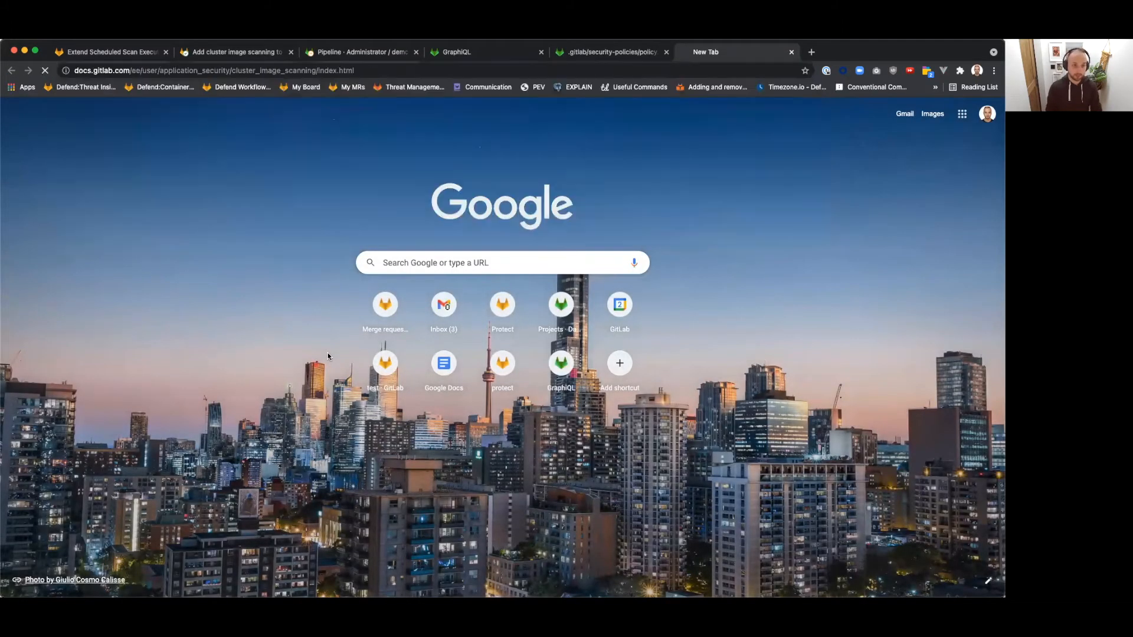
{"action": "scroll", "coordinate": [328, 352], "scroll_direction": "down", "scroll_amount": 5}
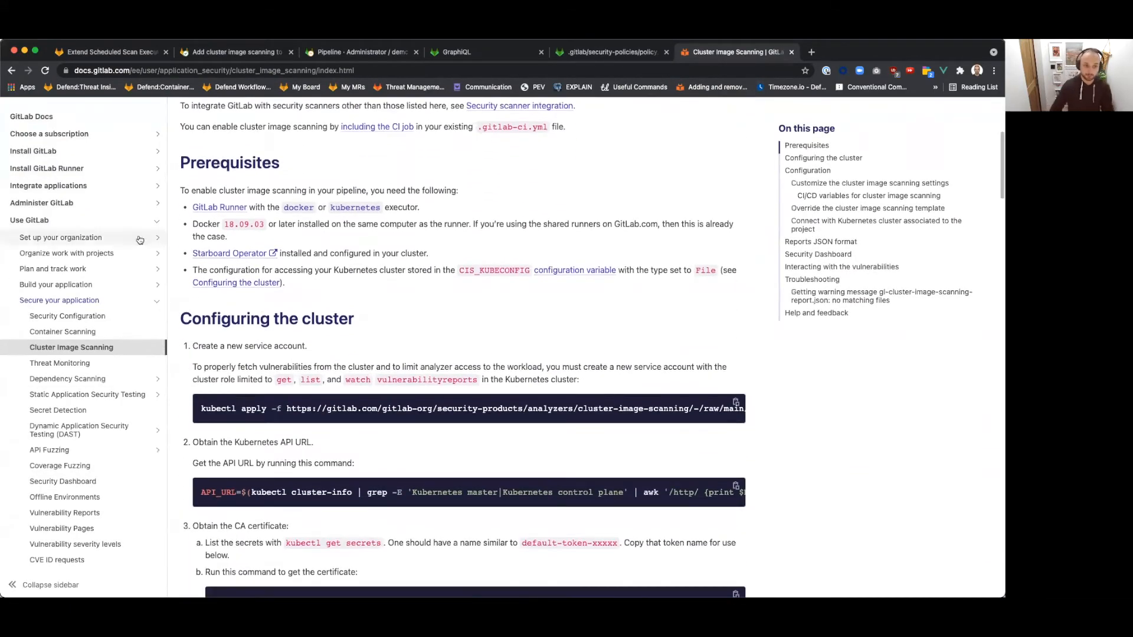
{"action": "scroll", "coordinate": [427, 384], "scroll_direction": "down", "scroll_amount": 6}
{"action": "scroll", "coordinate": [427, 385], "scroll_direction": "down", "scroll_amount": 2}
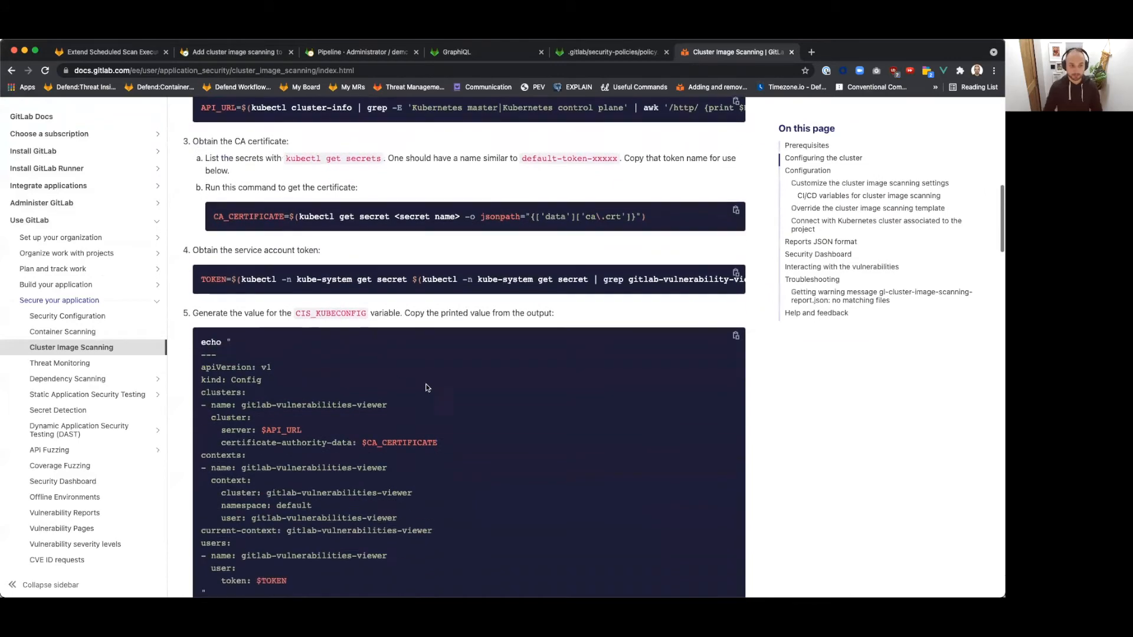
{"action": "scroll", "coordinate": [332, 311], "scroll_direction": "down", "scroll_amount": 3}
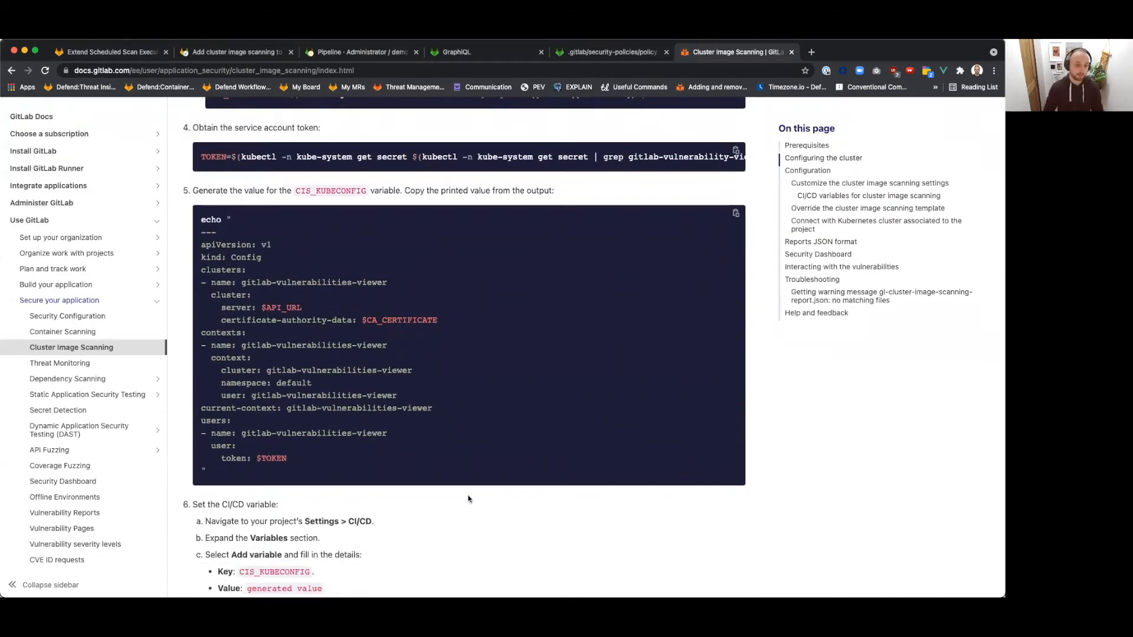
{"action": "scroll", "coordinate": [357, 535], "scroll_direction": "down", "scroll_amount": 2}
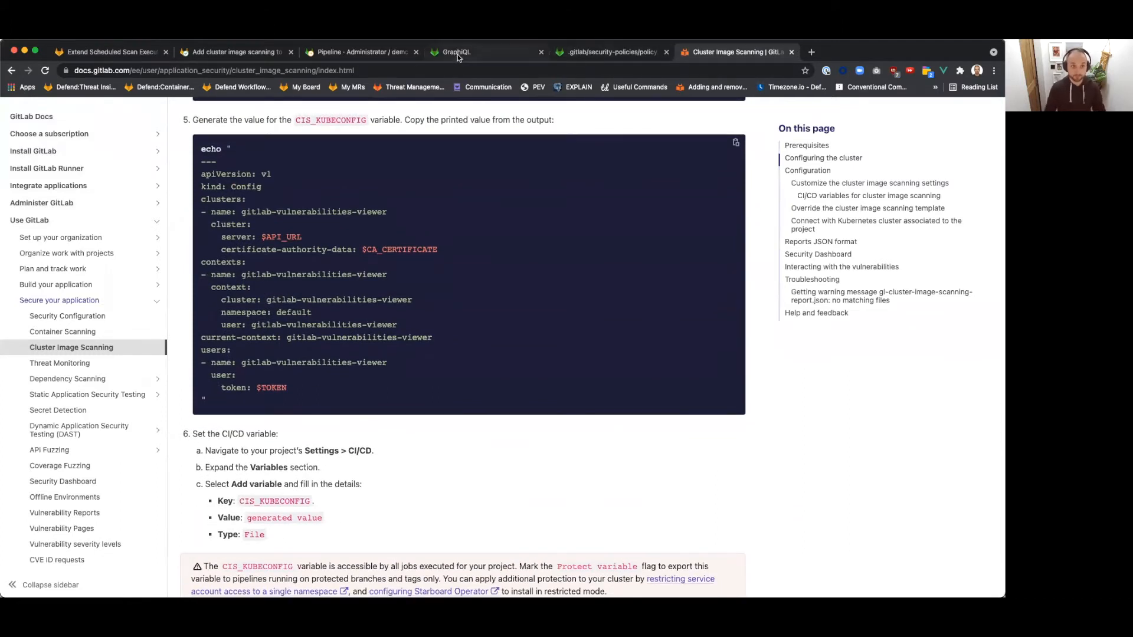
Inspect the log of the pipeline's cluster-image-scanning job and return to the demo-for-cis-policies project overview.
{"action": "left_click", "coordinate": [357, 52]}
{"action": "left_click", "coordinate": [291, 412]}
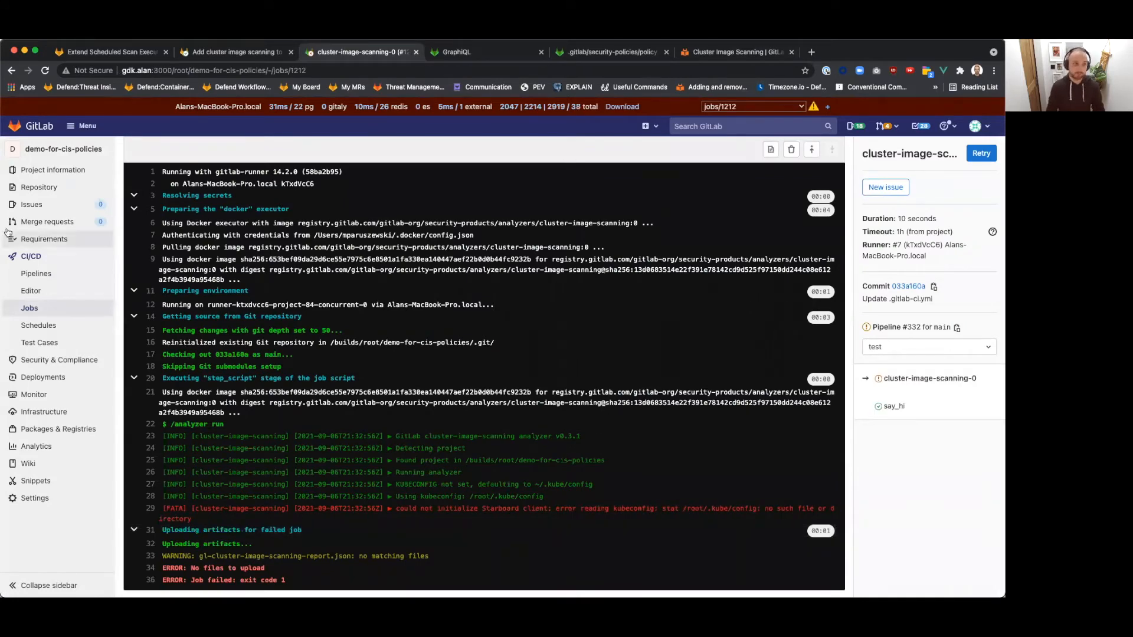
{"action": "left_click", "coordinate": [81, 152]}
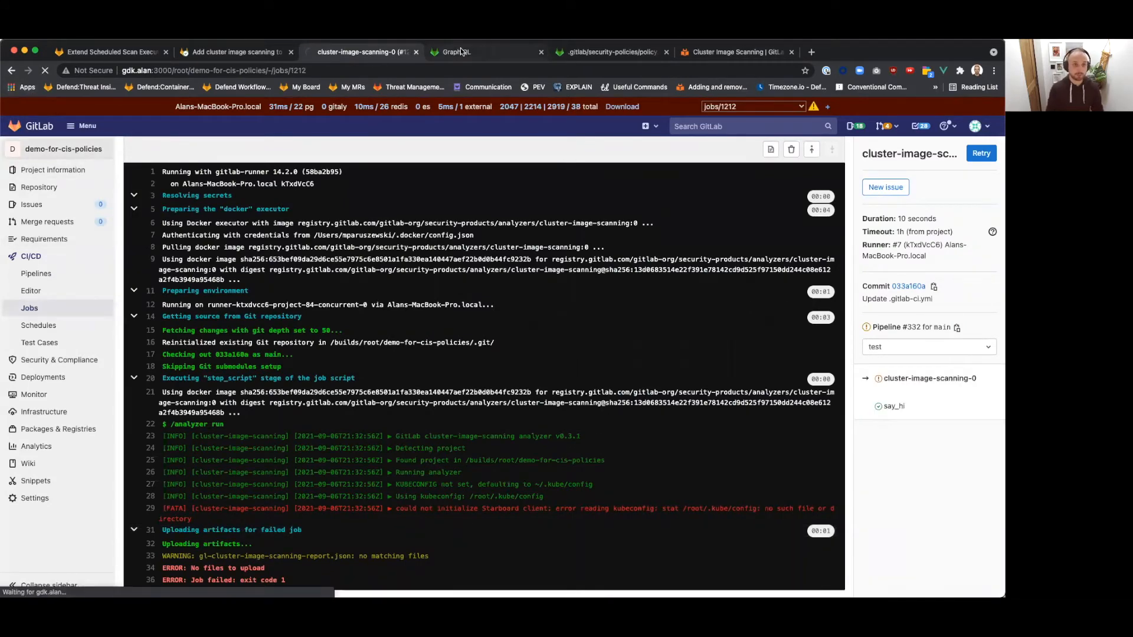
Review the example policies for scheduled cluster image scanning in the merge request description, including cadence and cluster filters.
{"action": "left_click", "coordinate": [186, 50]}
{"action": "scroll", "coordinate": [295, 366], "scroll_direction": "down", "scroll_amount": 10}
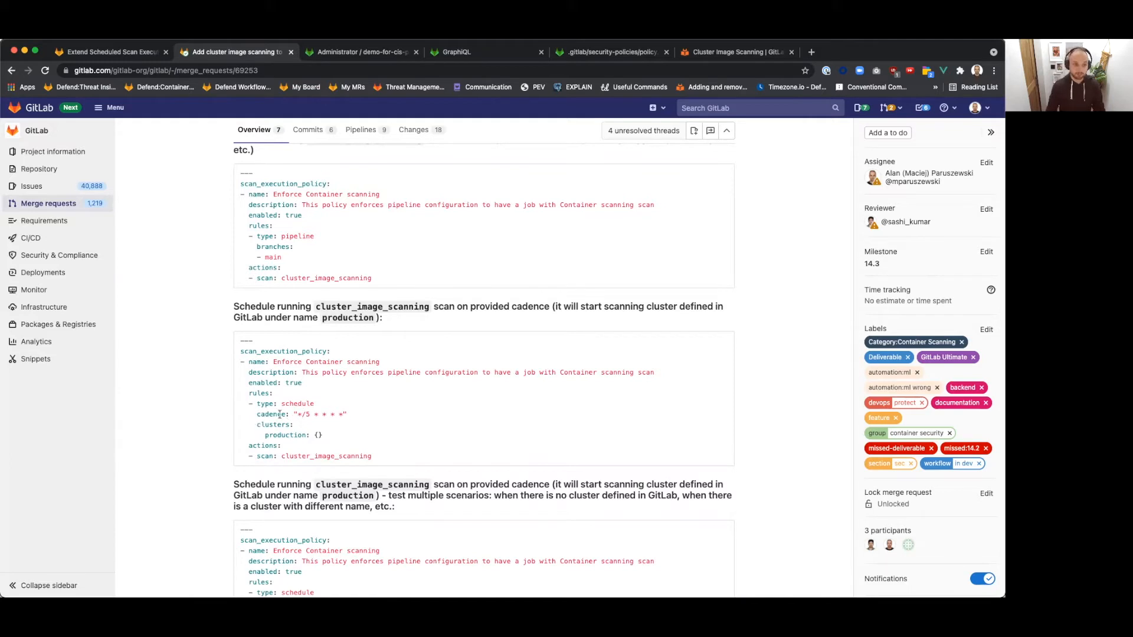
{"action": "left_click_drag", "start_coordinate": [299, 413], "coordinate": [370, 417]}
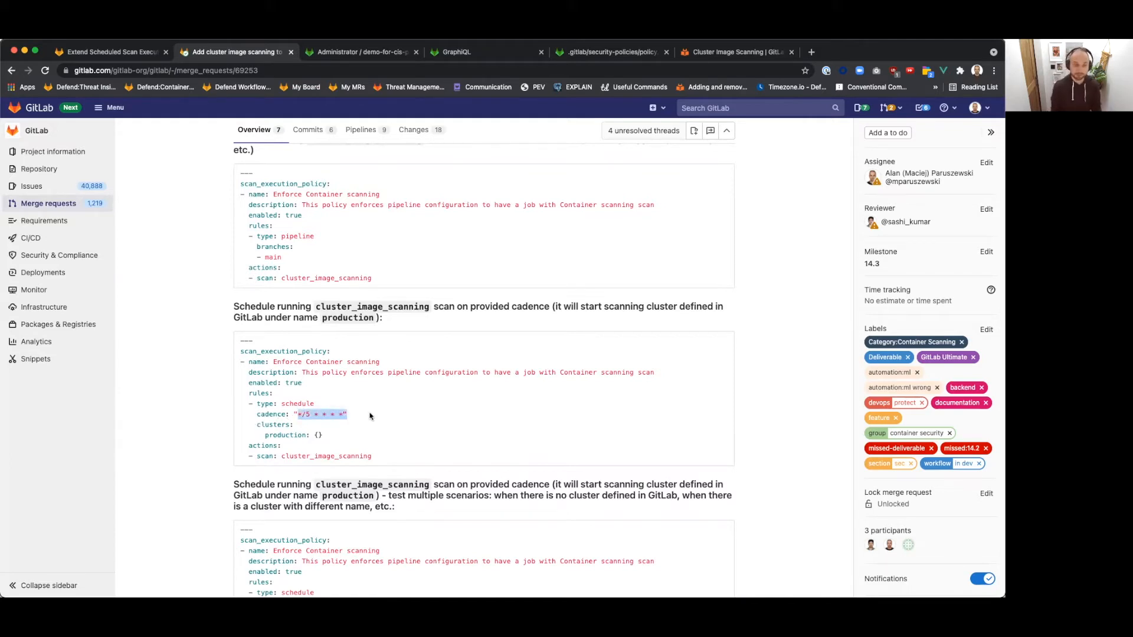
{"action": "scroll", "coordinate": [370, 416], "scroll_direction": "down", "scroll_amount": 5}
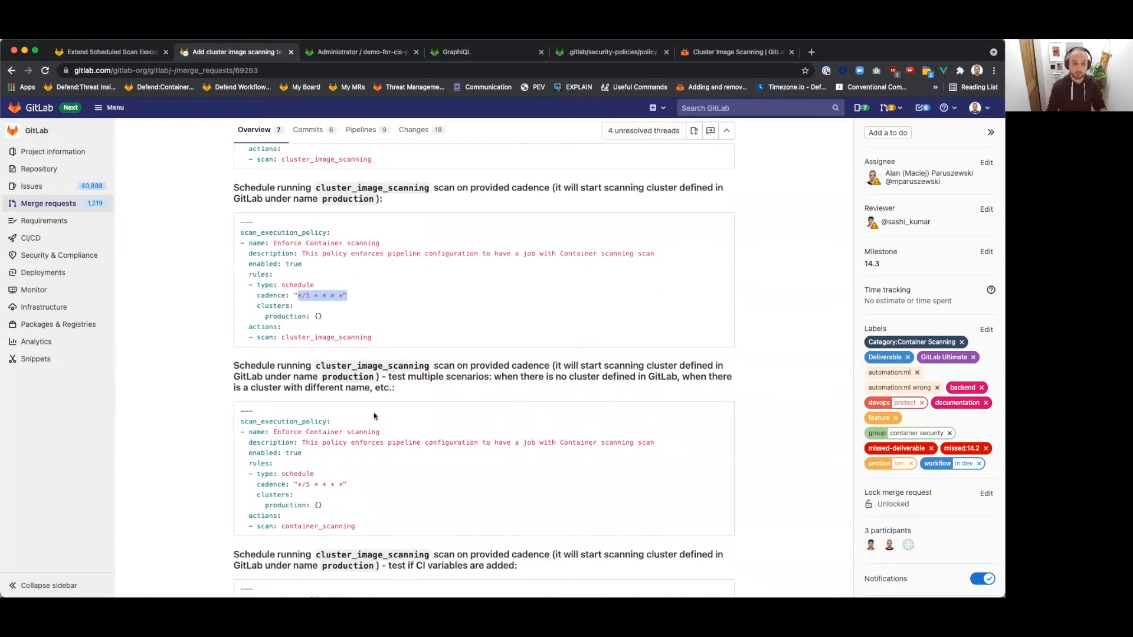
{"action": "scroll", "coordinate": [443, 413], "scroll_direction": "down", "scroll_amount": 5}
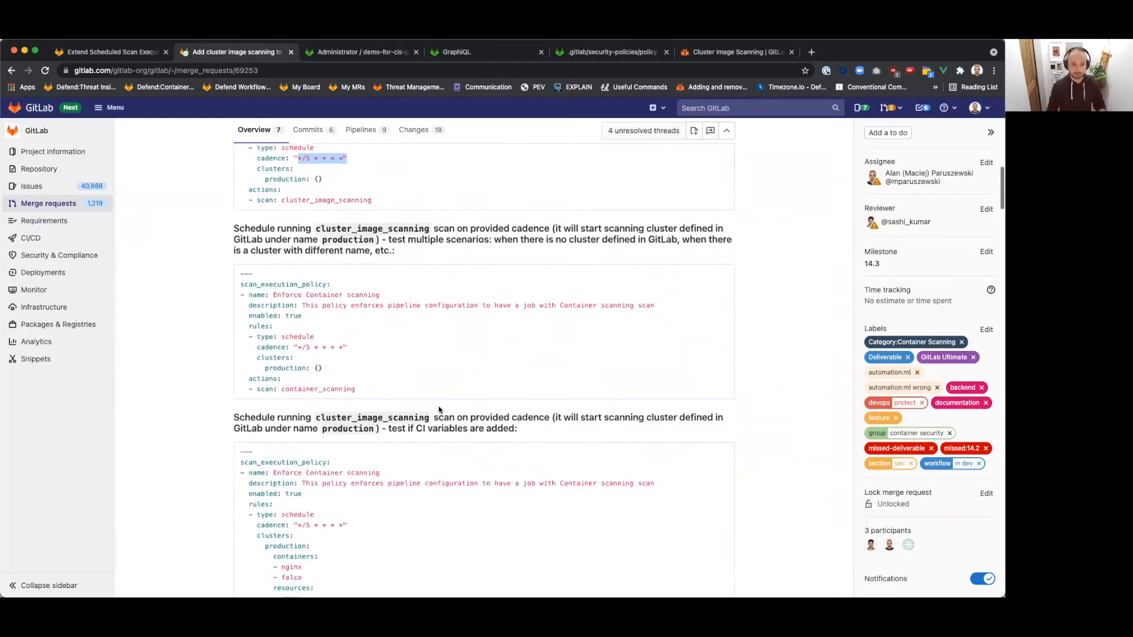
{"action": "scroll", "coordinate": [459, 404], "scroll_direction": "down", "scroll_amount": 11}
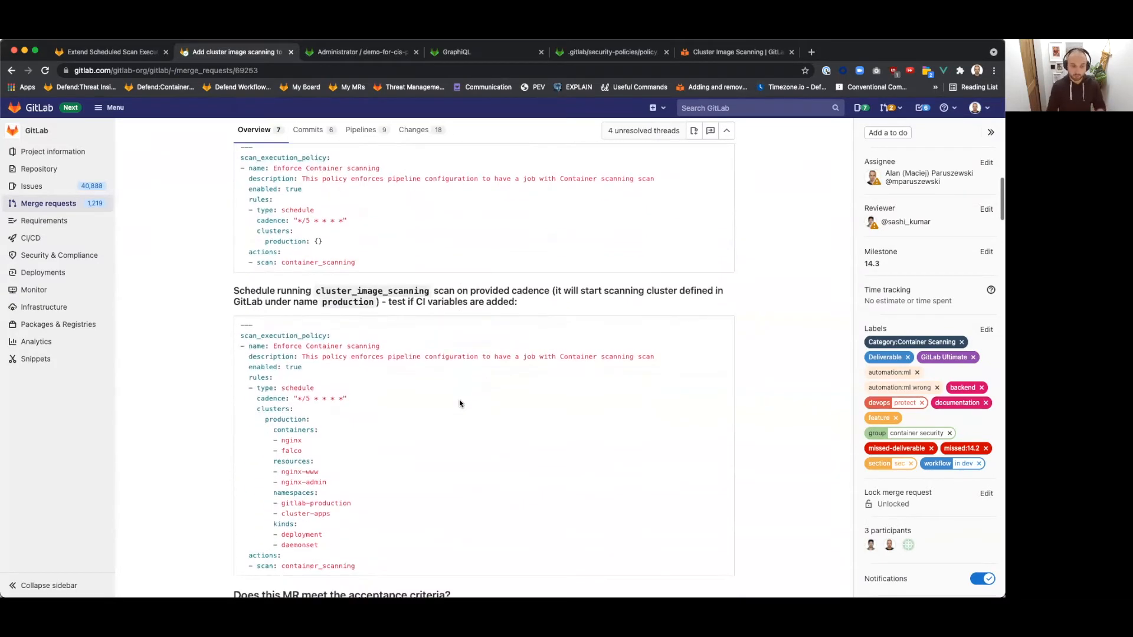
{"action": "scroll", "coordinate": [460, 403], "scroll_direction": "down", "scroll_amount": 1}
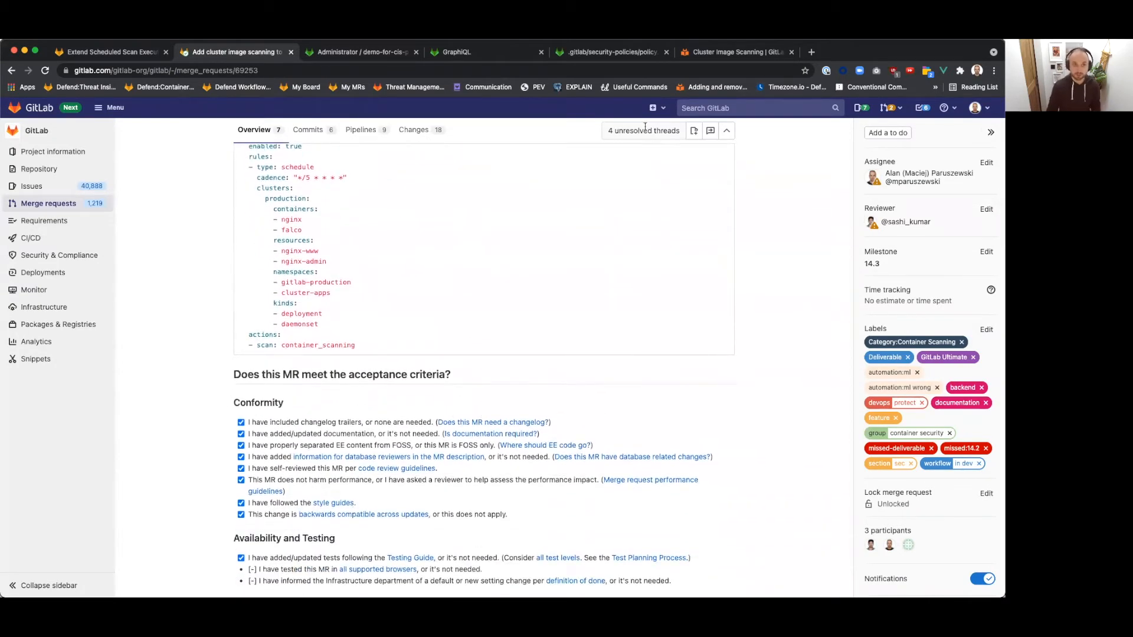
Connect an existing Kubernetes cluster to demo-for-cis-policies under the name production-cluster with environment scope *.
{"action": "left_click", "coordinate": [372, 54]}
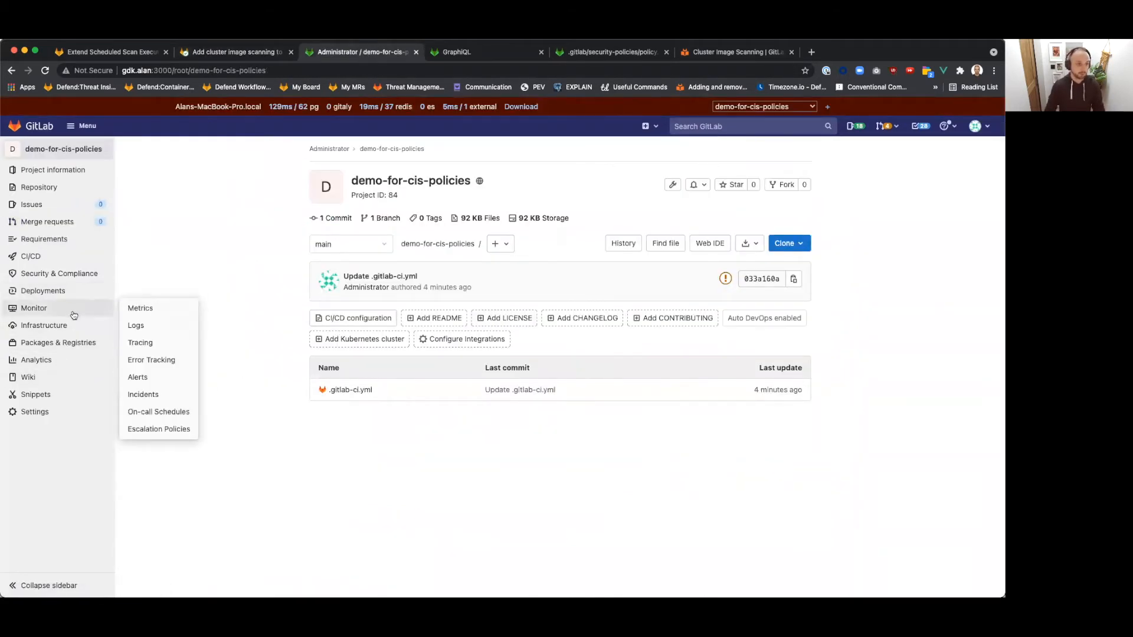
{"action": "mouse_move", "coordinate": [86, 281]}
{"action": "mouse_move", "coordinate": [78, 328]}
{"action": "left_click", "coordinate": [133, 326]}
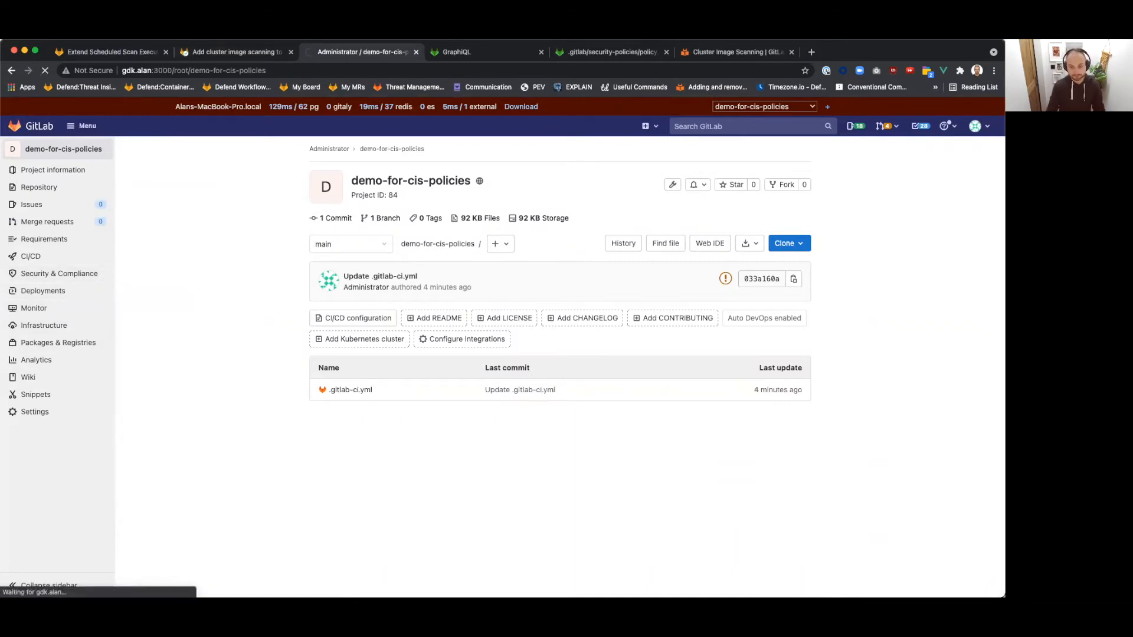
{"action": "left_click", "coordinate": [560, 487]}
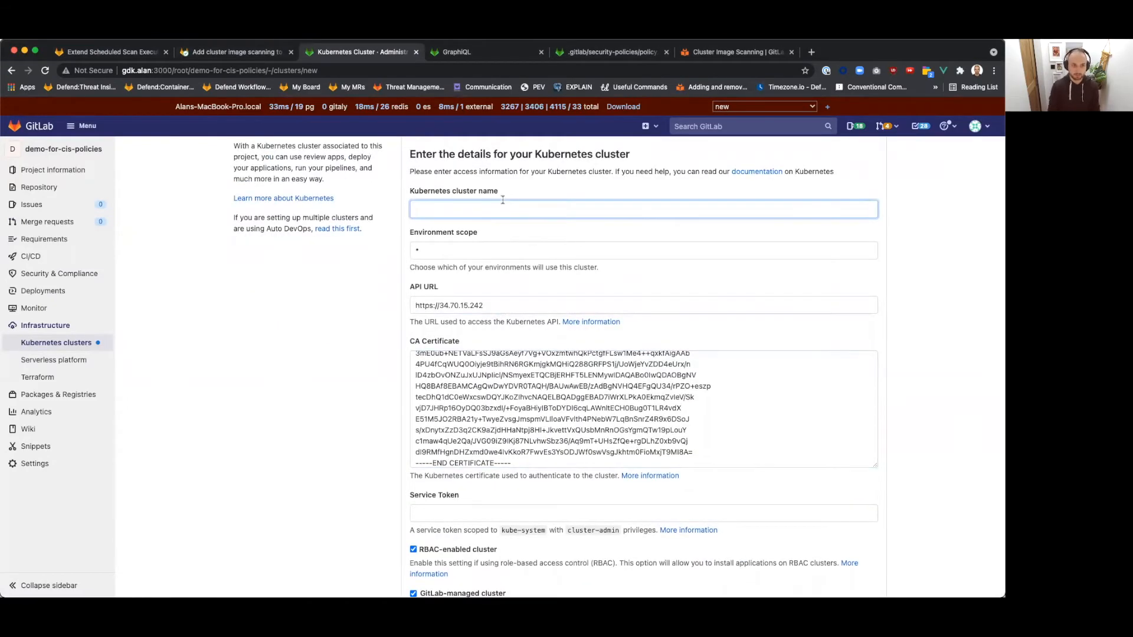
{"action": "type", "text": "production-cluster"}
{"action": "key", "text": "Return"}
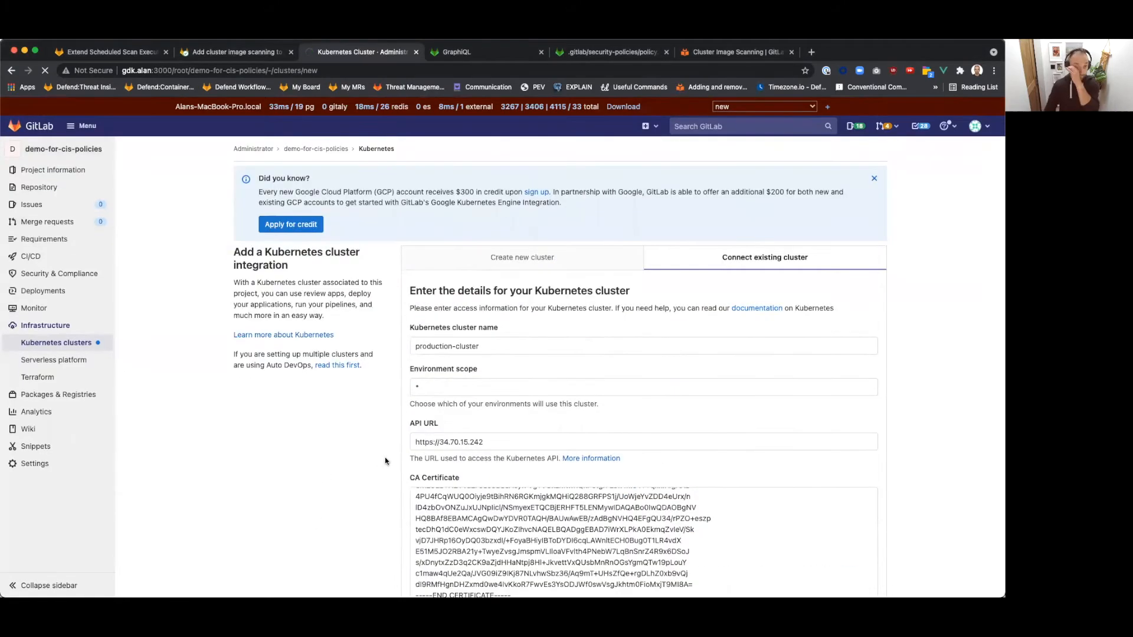
Replace the contents of policy.yml with the copied container_scanning policy containing schedule rules with cadence "*/5 * * * *" and a pipeline rule for main.
{"action": "left_click", "coordinate": [257, 56]}
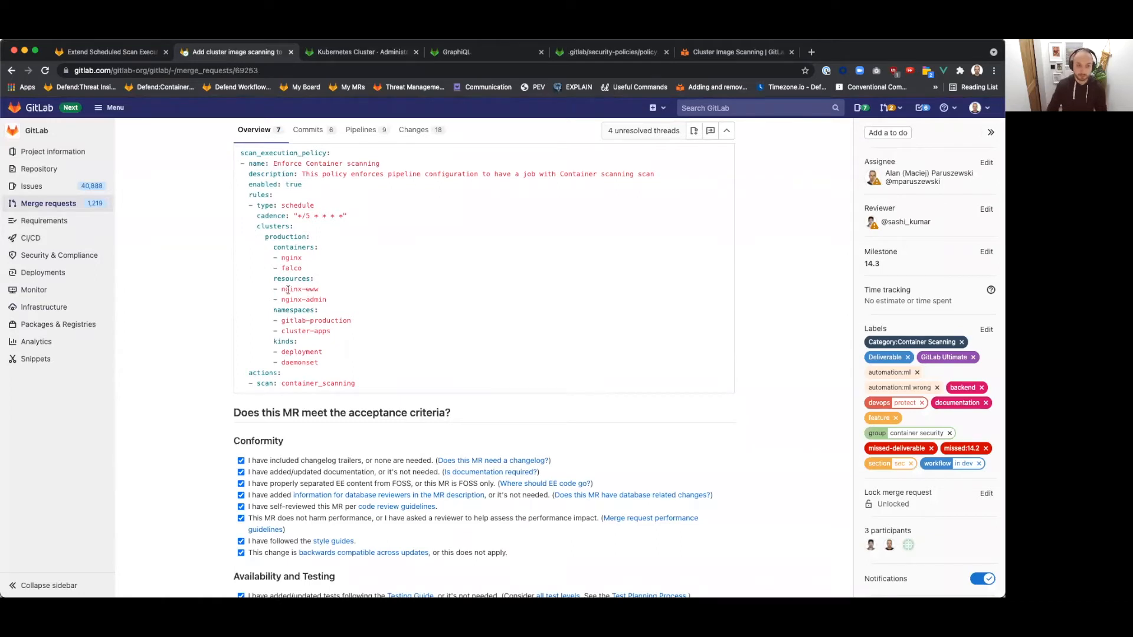
{"action": "key", "text": "super+Tab"}
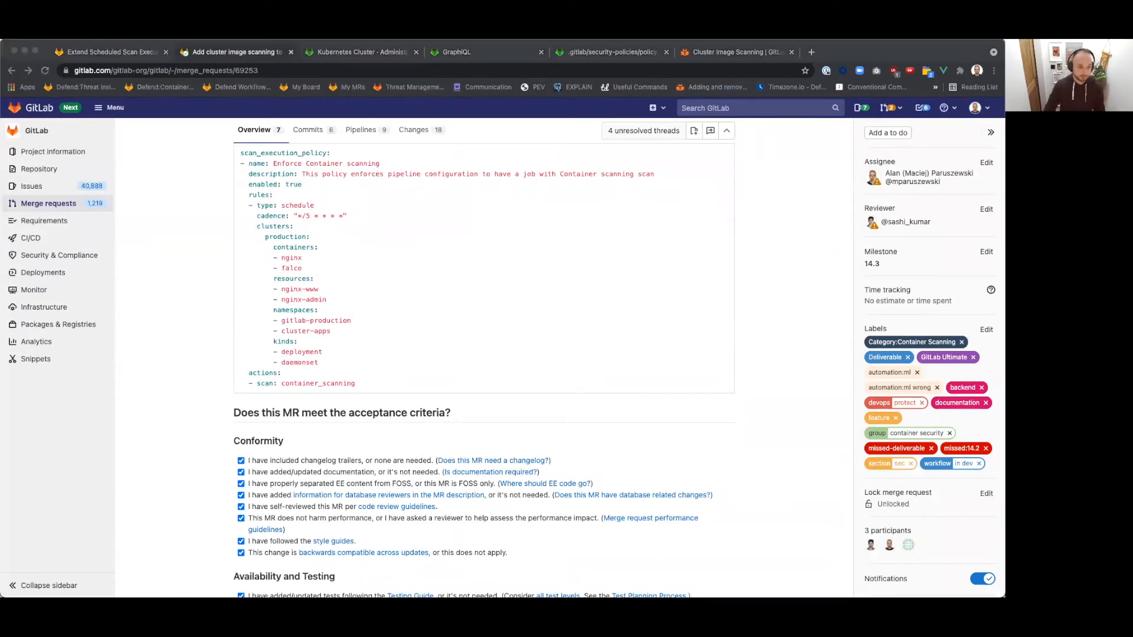
{"action": "left_click", "coordinate": [366, 52]}
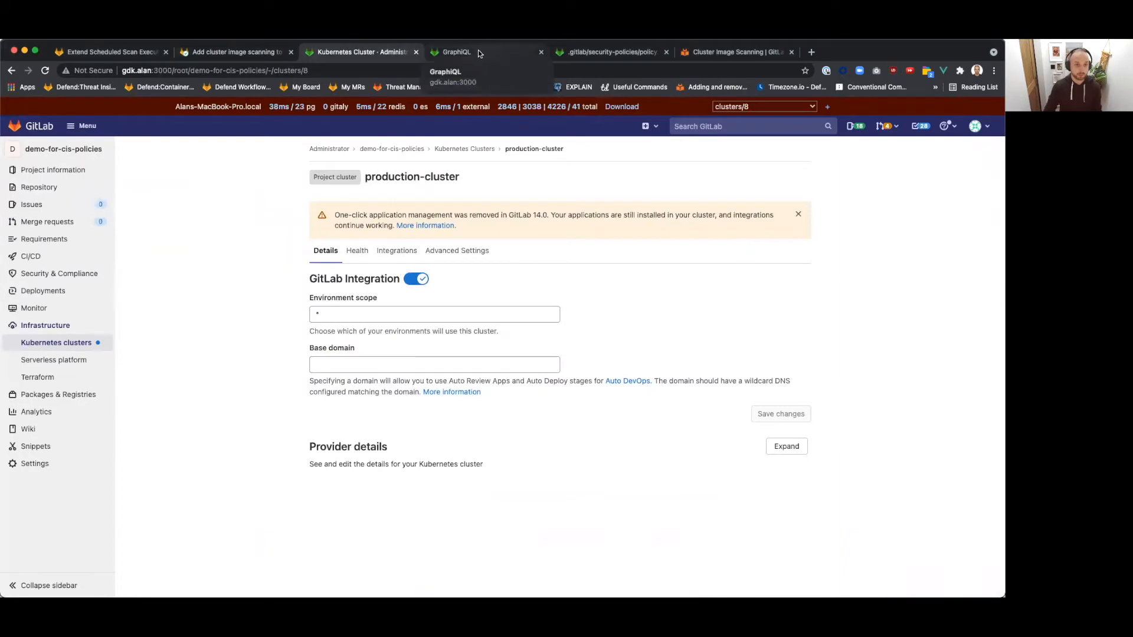
{"action": "left_click", "coordinate": [579, 51]}
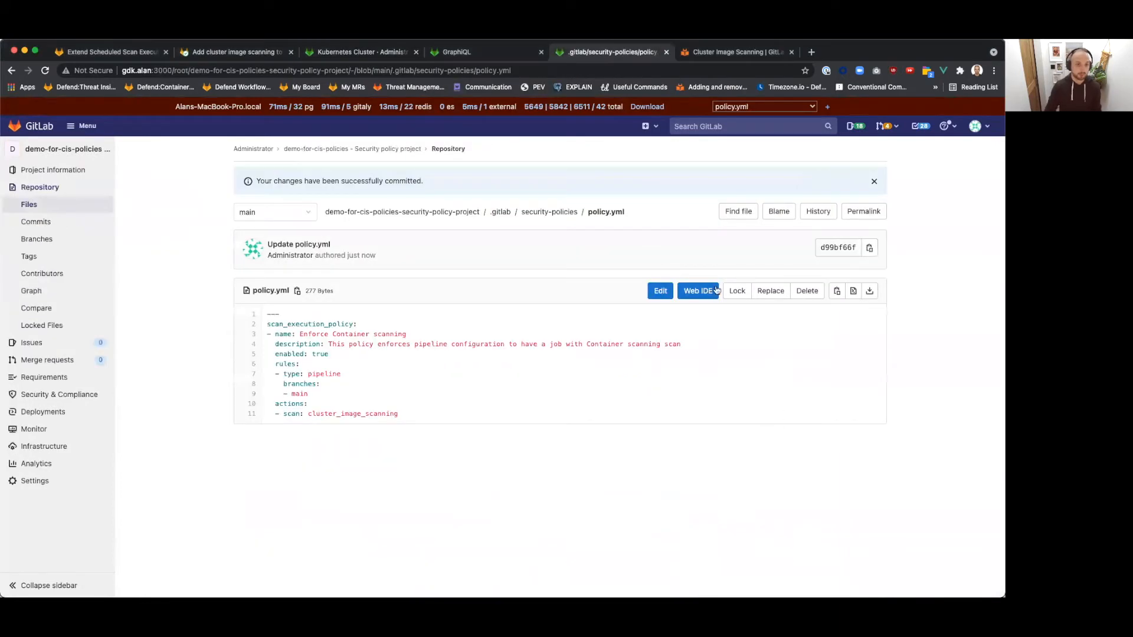
{"action": "left_click", "coordinate": [659, 290]}
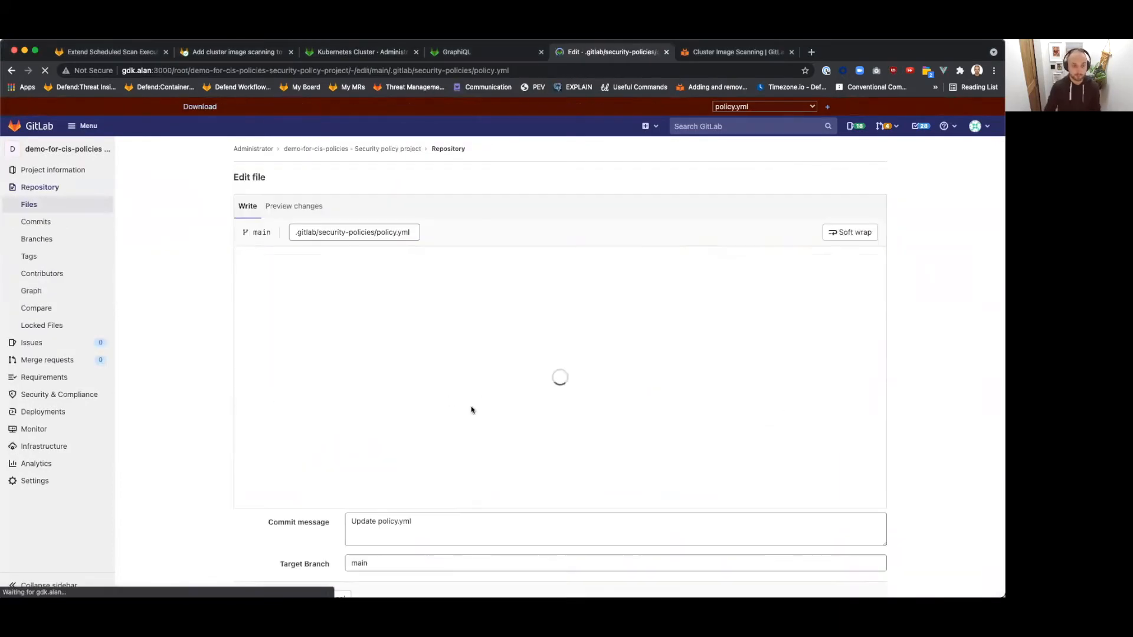
{"action": "key", "text": "super+a"}
{"action": "key", "text": "super+v"}
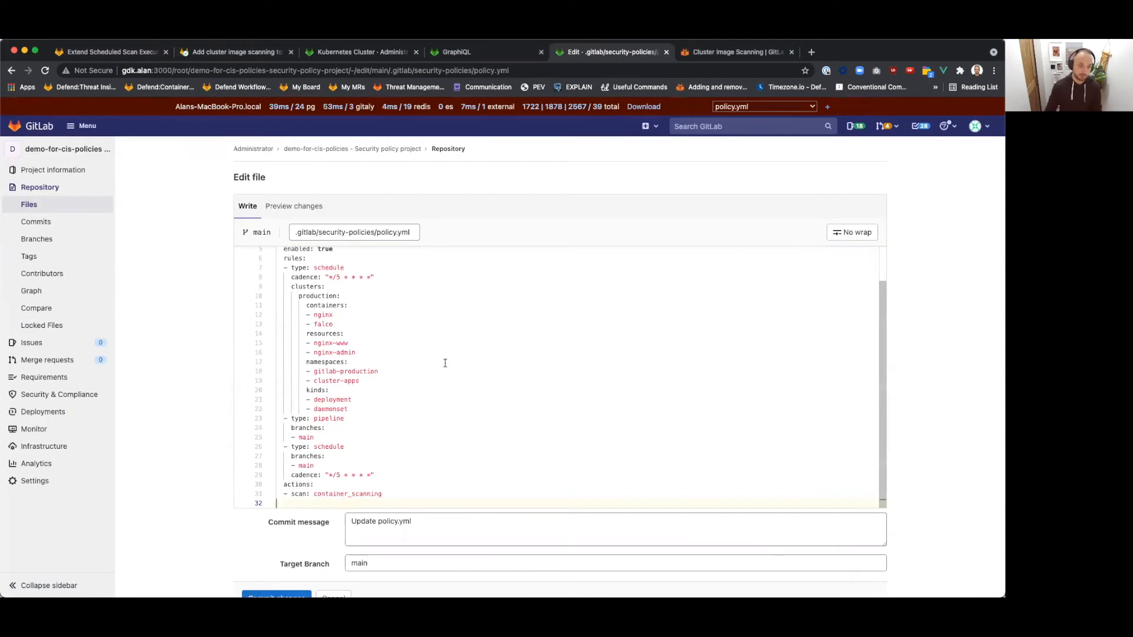
Remove the container, resource, namespace and kind filters under the production cluster and set production to {}.
{"action": "left_click_drag", "start_coordinate": [356, 409], "coordinate": [258, 305]}
{"action": "key", "text": "BackSpace"}
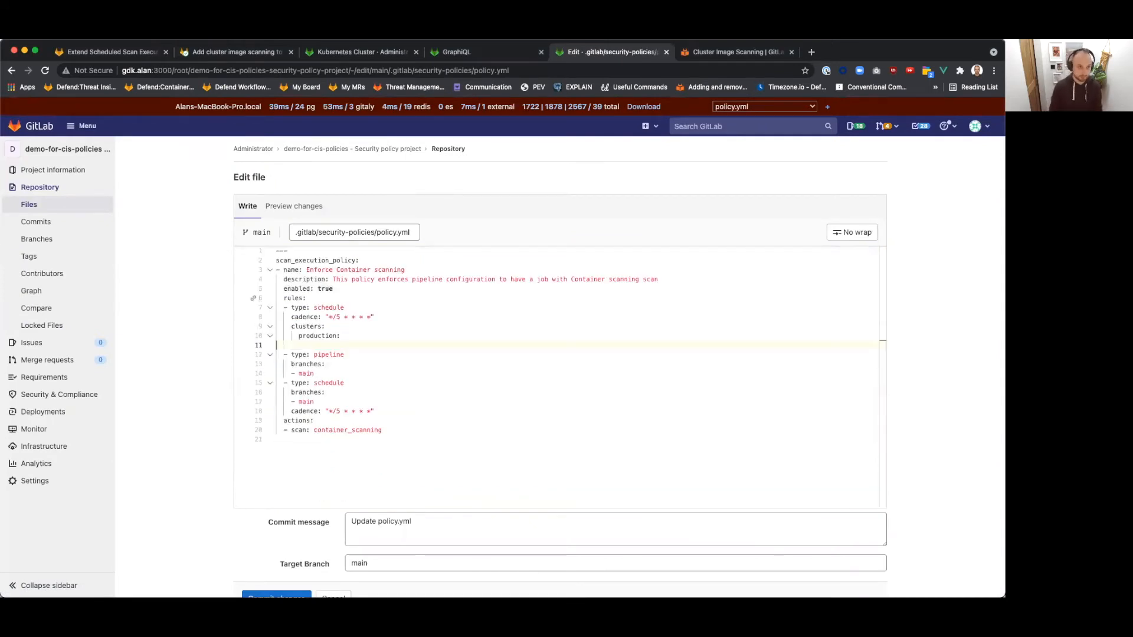
{"action": "key", "text": "BackSpace"}
{"action": "type", "text": "{}"}
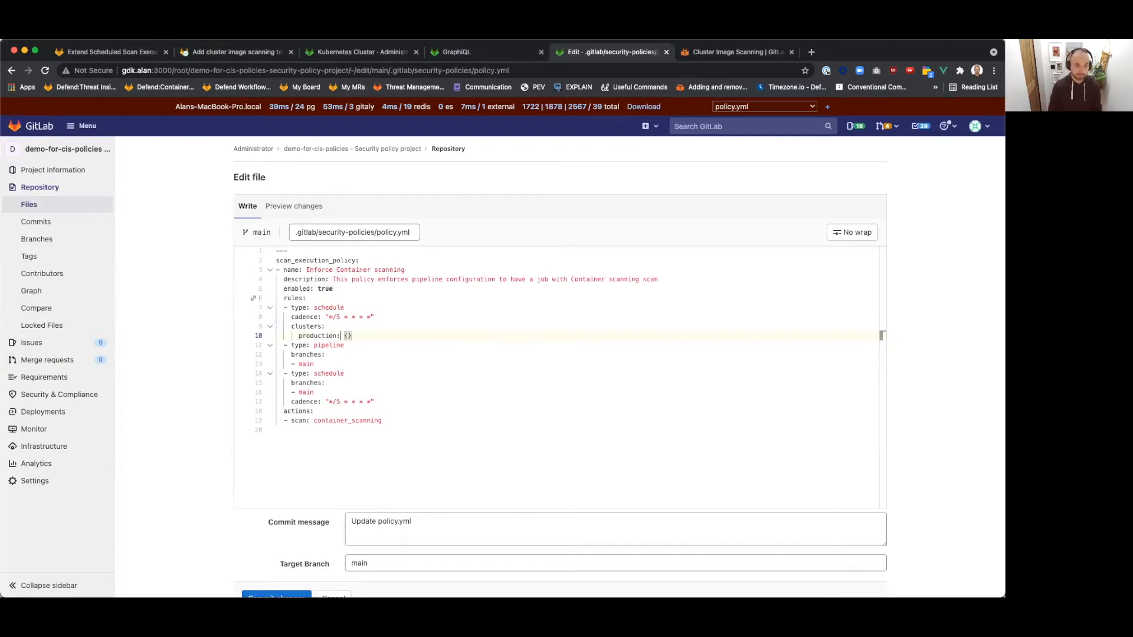
Replace the cluster key production in policy.yml with the name production-cluster, copied from the connected Kubernetes cluster's page.
{"action": "key", "text": "ctrl+shift+Tab"}
{"action": "key", "text": "ctrl+shift+Tab"}
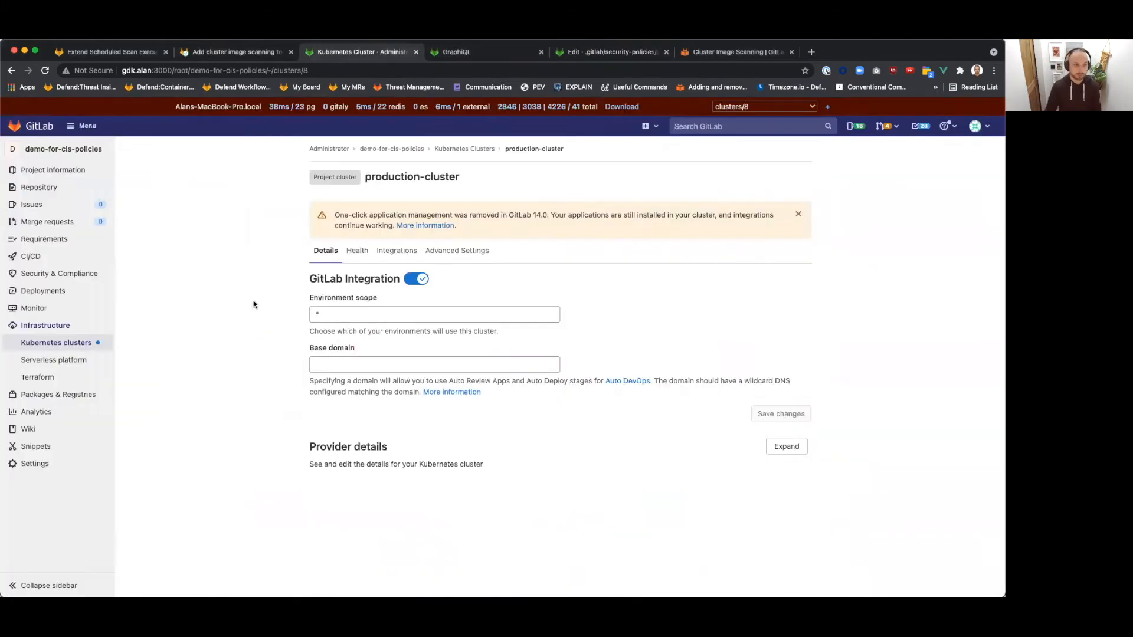
{"action": "left_click_drag", "start_coordinate": [313, 177], "coordinate": [363, 178]}
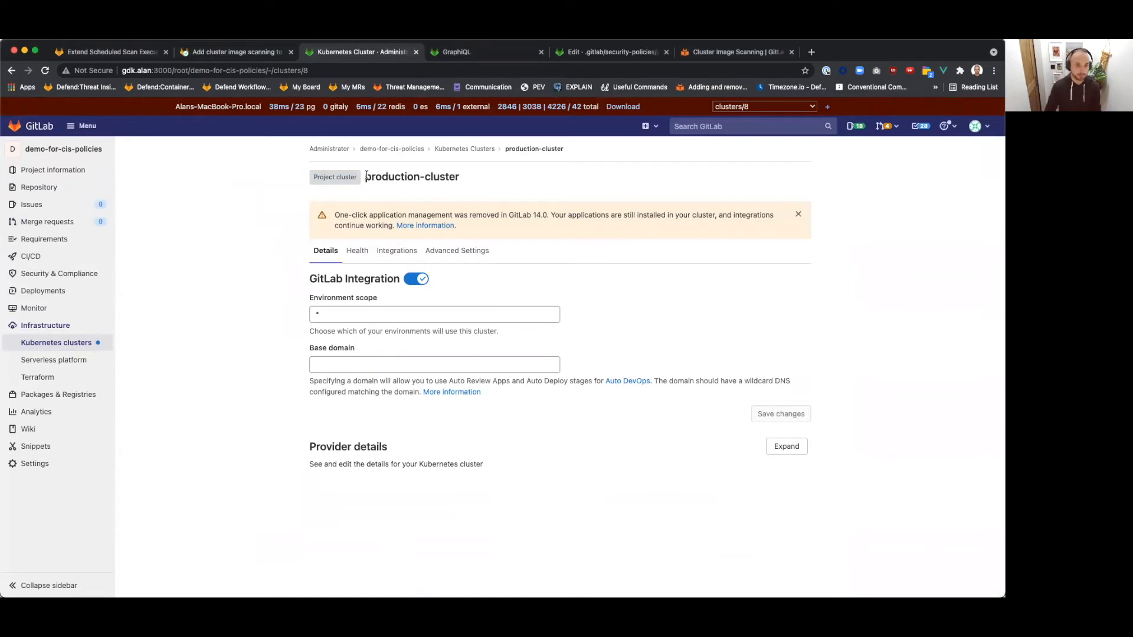
{"action": "triple_click", "coordinate": [459, 177]}
{"action": "key", "text": "super+c"}
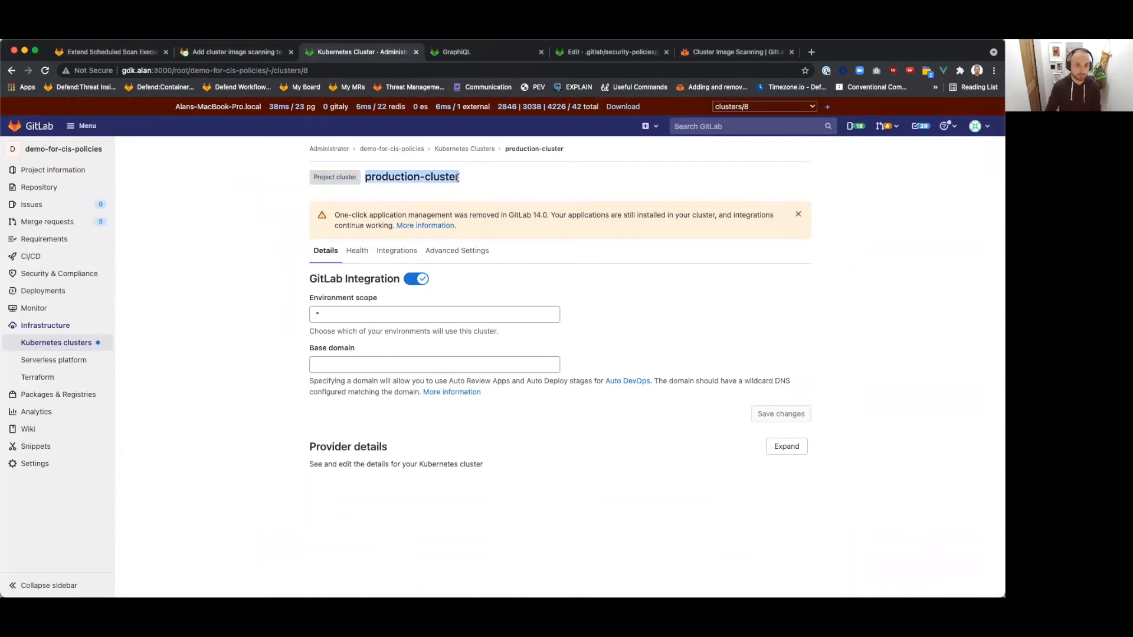
{"action": "key", "text": "ctrl+Tab"}
{"action": "key", "text": "ctrl+Tab"}
{"action": "double_click", "coordinate": [320, 335]}
{"action": "key", "text": "super+v"}
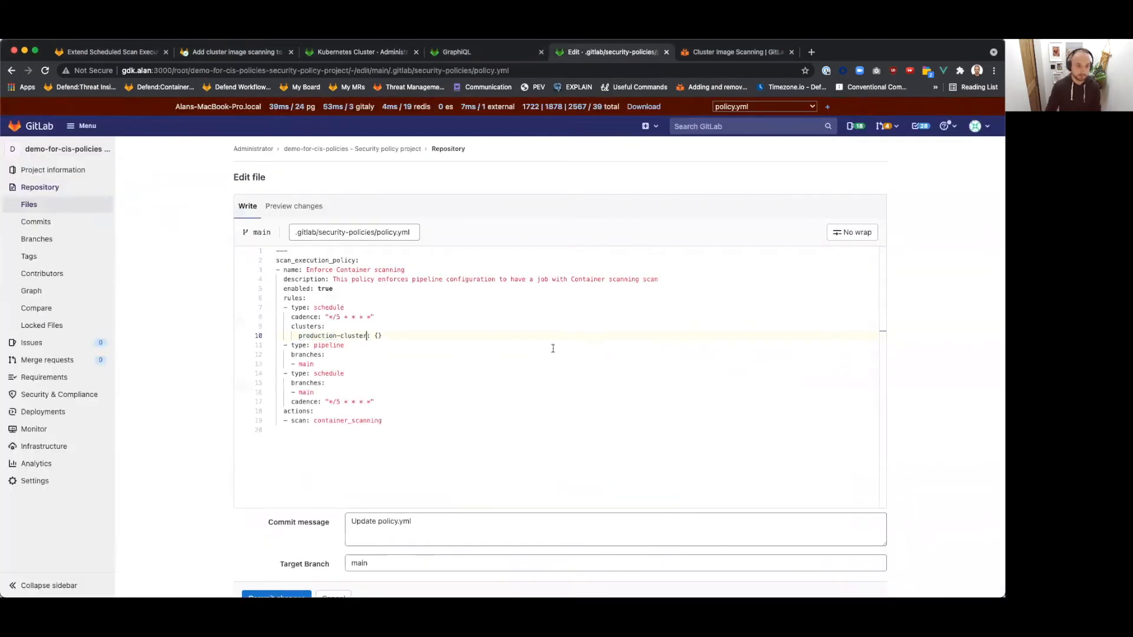
Review how the policy's clusters rule, pipeline rule and main branch schedule rule relate to the container_scanning action.
{"action": "left_click_drag", "start_coordinate": [313, 422], "coordinate": [401, 423]}
{"action": "left_click", "coordinate": [401, 423]}
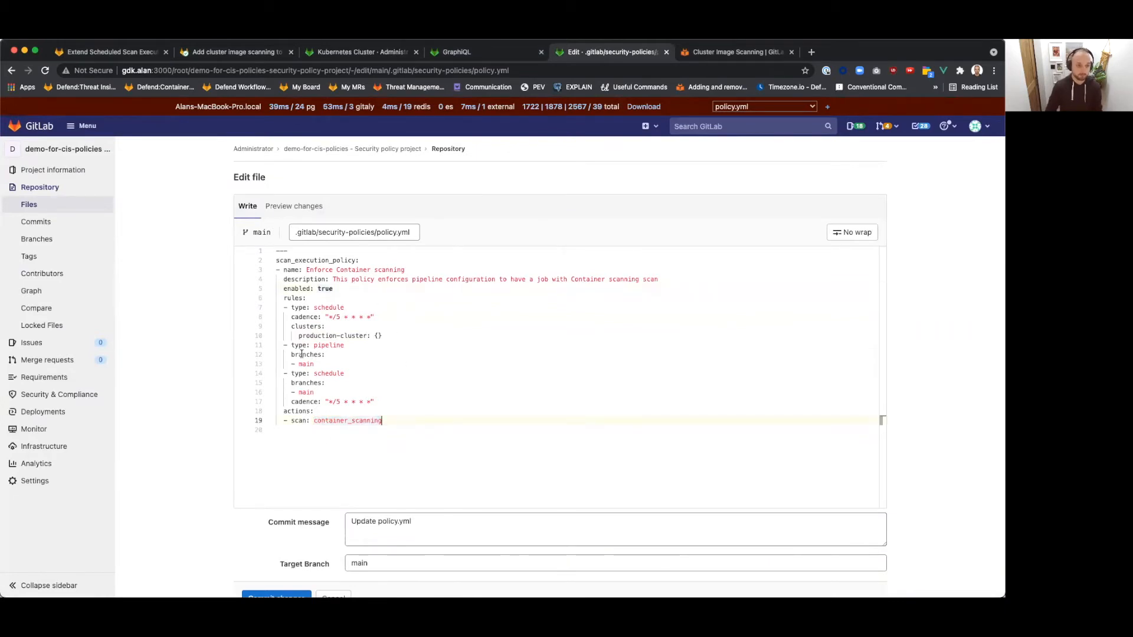
{"action": "left_click_drag", "start_coordinate": [288, 336], "coordinate": [350, 351]}
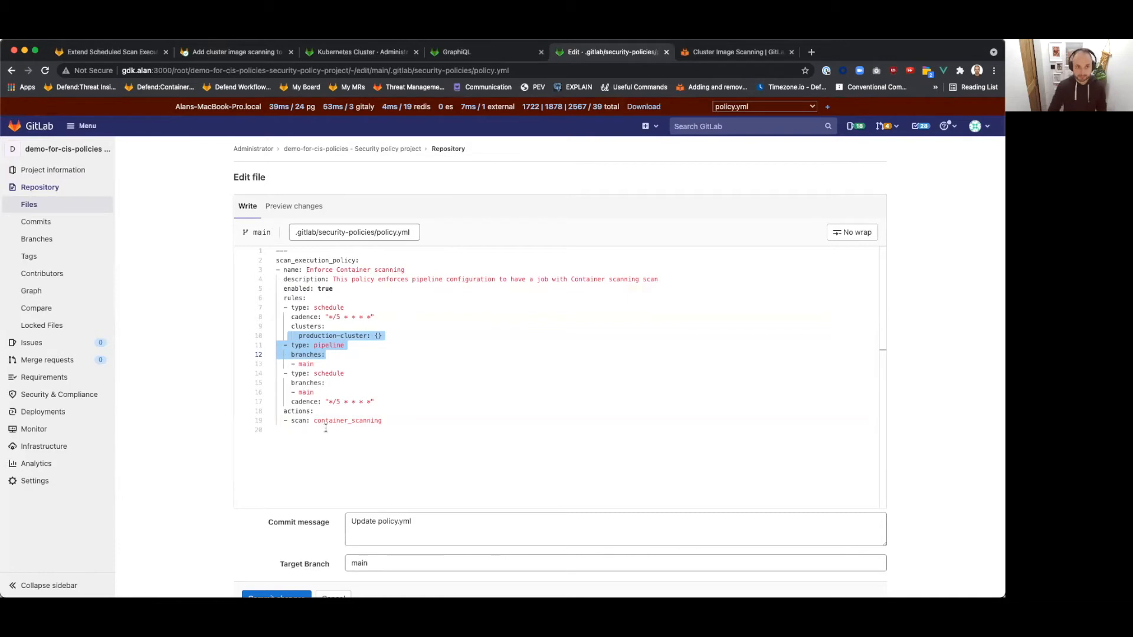
{"action": "left_click", "coordinate": [341, 418]}
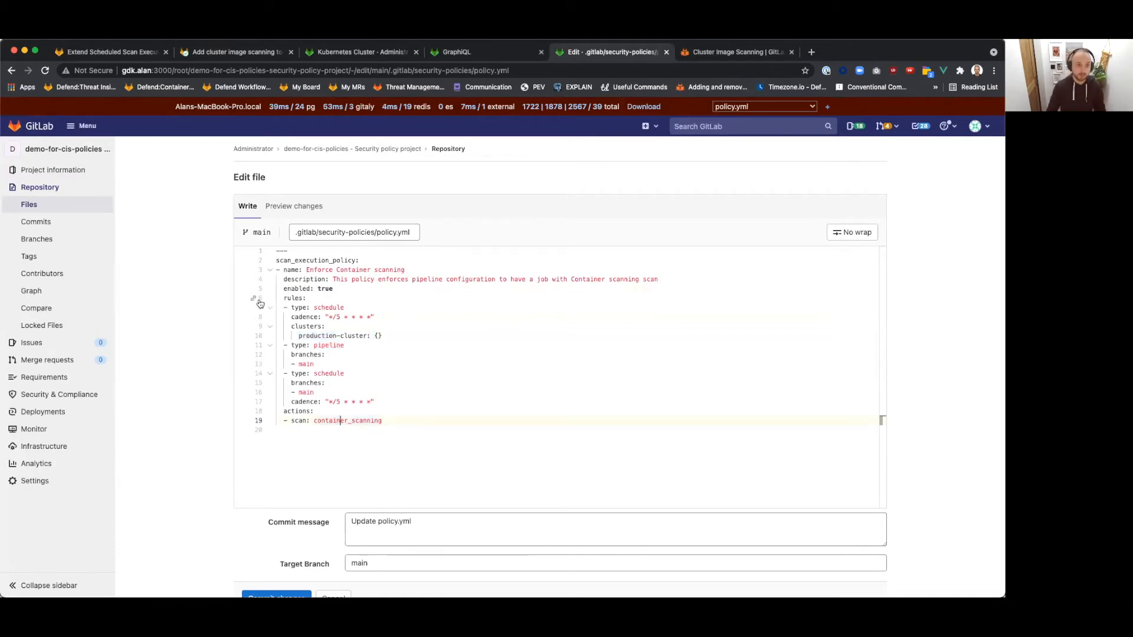
{"action": "left_click_drag", "start_coordinate": [291, 326], "coordinate": [326, 326]}
{"action": "left_click", "coordinate": [326, 326]}
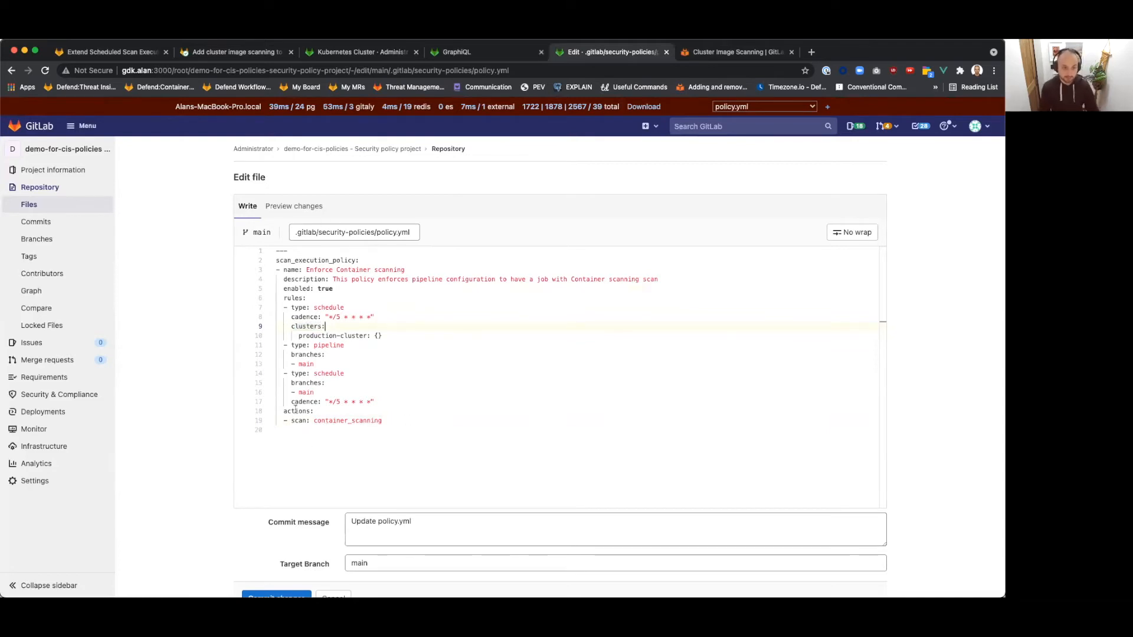
{"action": "double_click", "coordinate": [326, 423]}
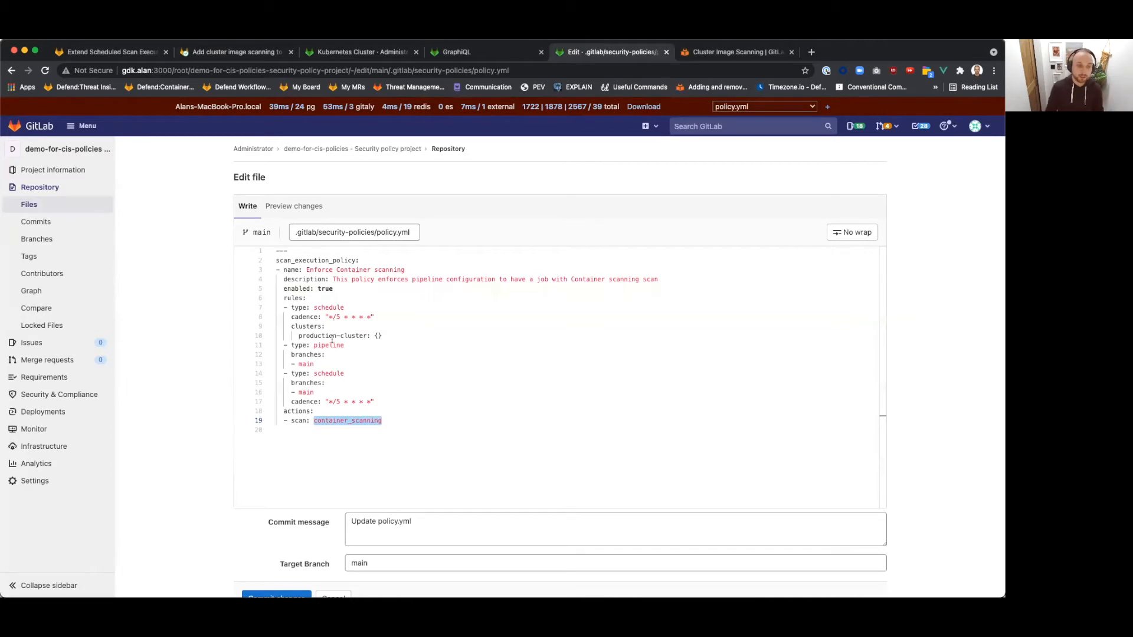
{"action": "left_click_drag", "start_coordinate": [298, 336], "coordinate": [367, 337]}
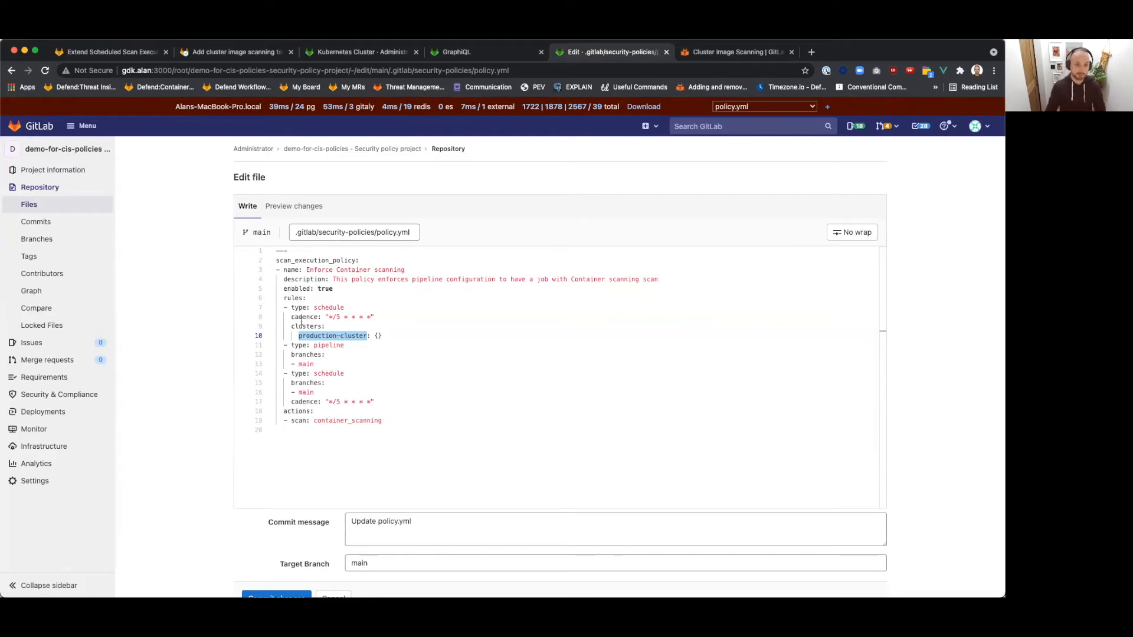
{"action": "left_click_drag", "start_coordinate": [292, 323], "coordinate": [326, 324]}
{"action": "left_click", "coordinate": [325, 324]}
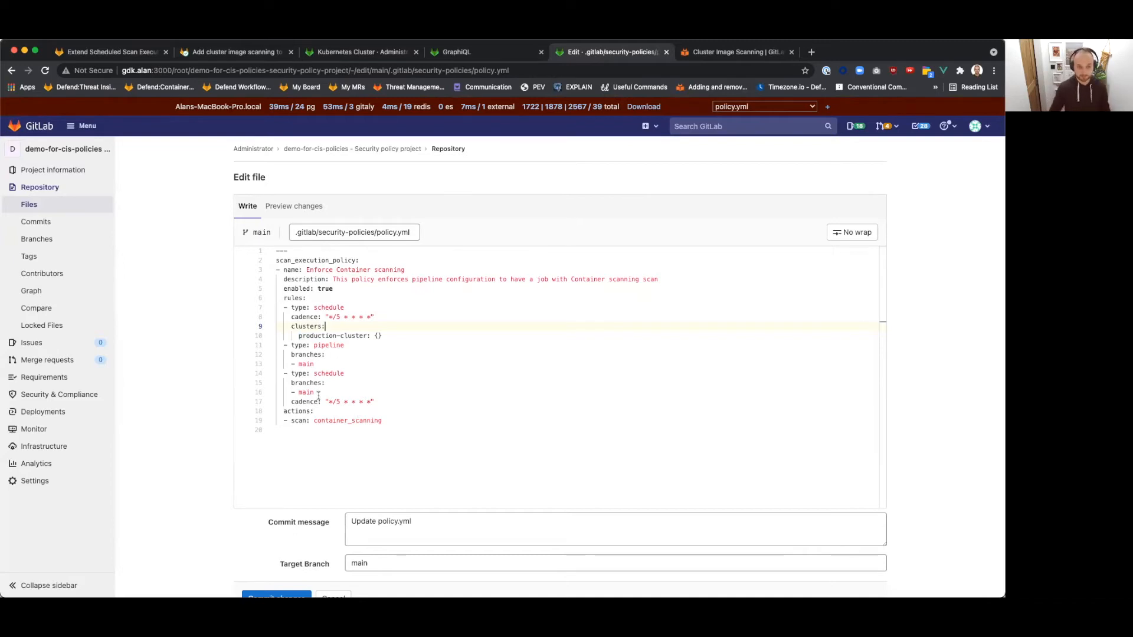
{"action": "left_click_drag", "start_coordinate": [394, 402], "coordinate": [260, 377]}
{"action": "left_click", "coordinate": [348, 354]}
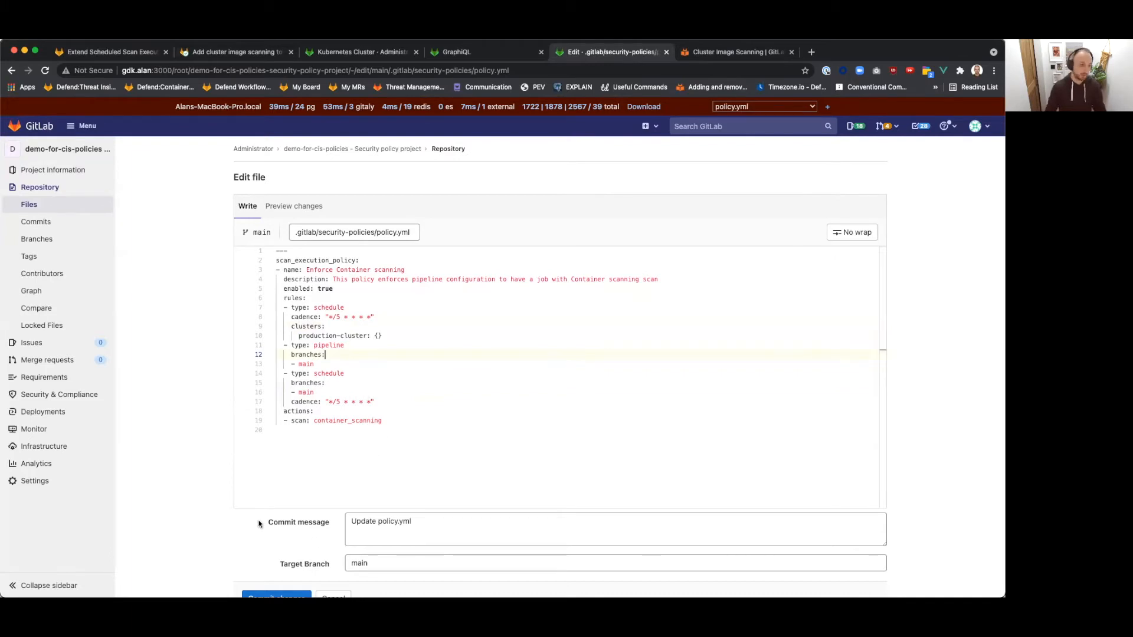
Commit the edited policy.yml to the main branch with the message Update policy.yml.
{"action": "scroll", "coordinate": [261, 531], "scroll_direction": "down", "scroll_amount": 2}
{"action": "left_click", "coordinate": [266, 550]}
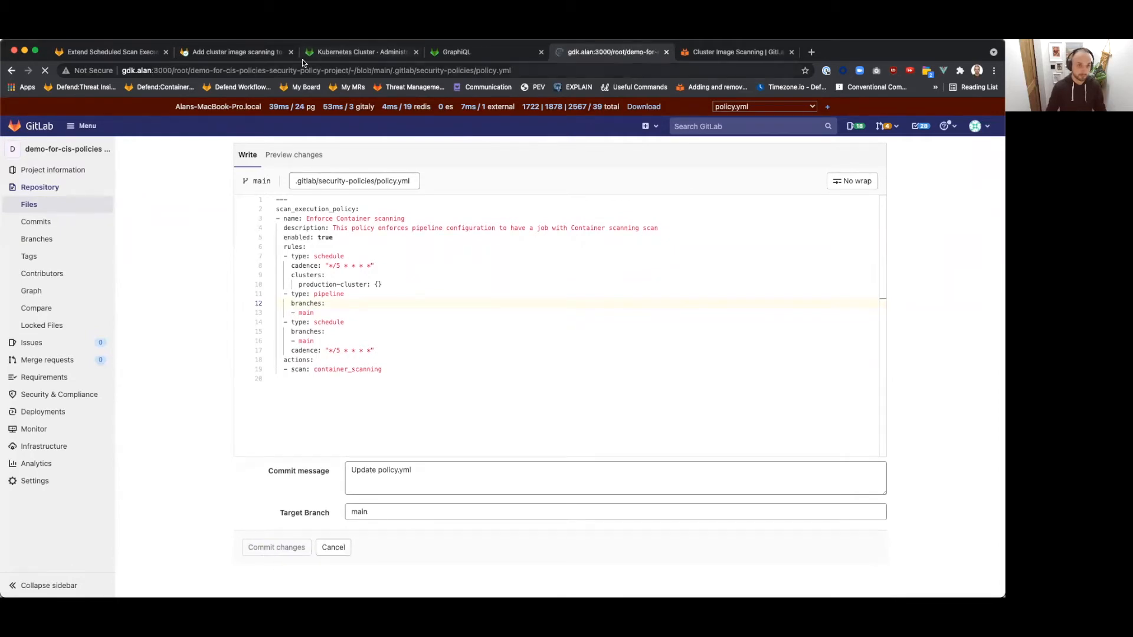
Run a new pipeline for main in the demo-for-cis-policies project.
{"action": "left_click", "coordinate": [363, 52]}
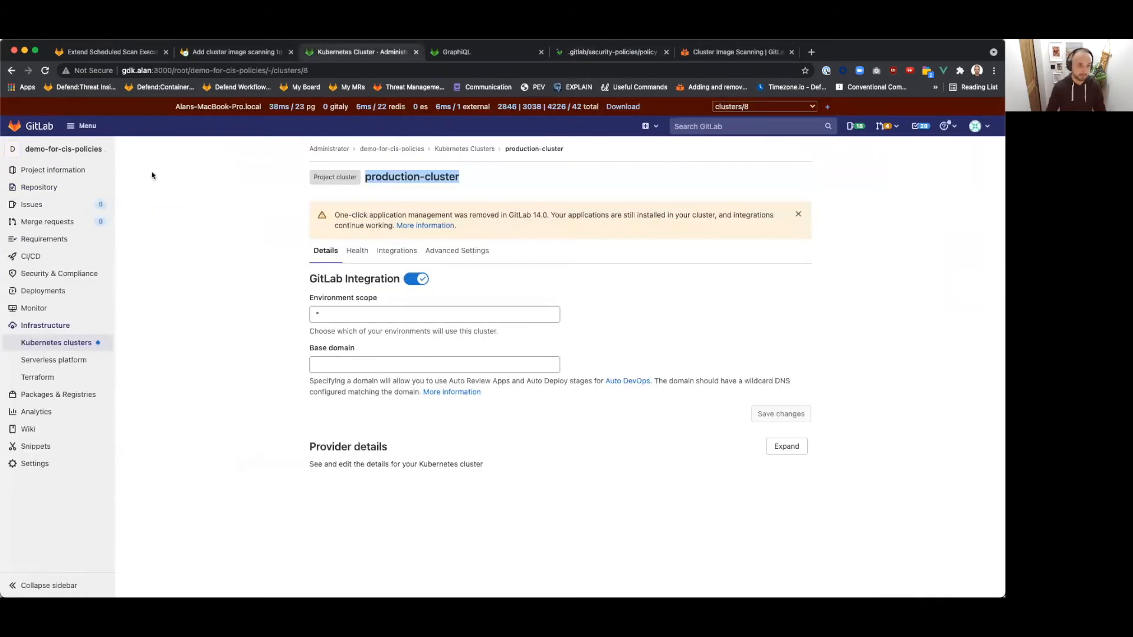
{"action": "left_click", "coordinate": [68, 259]}
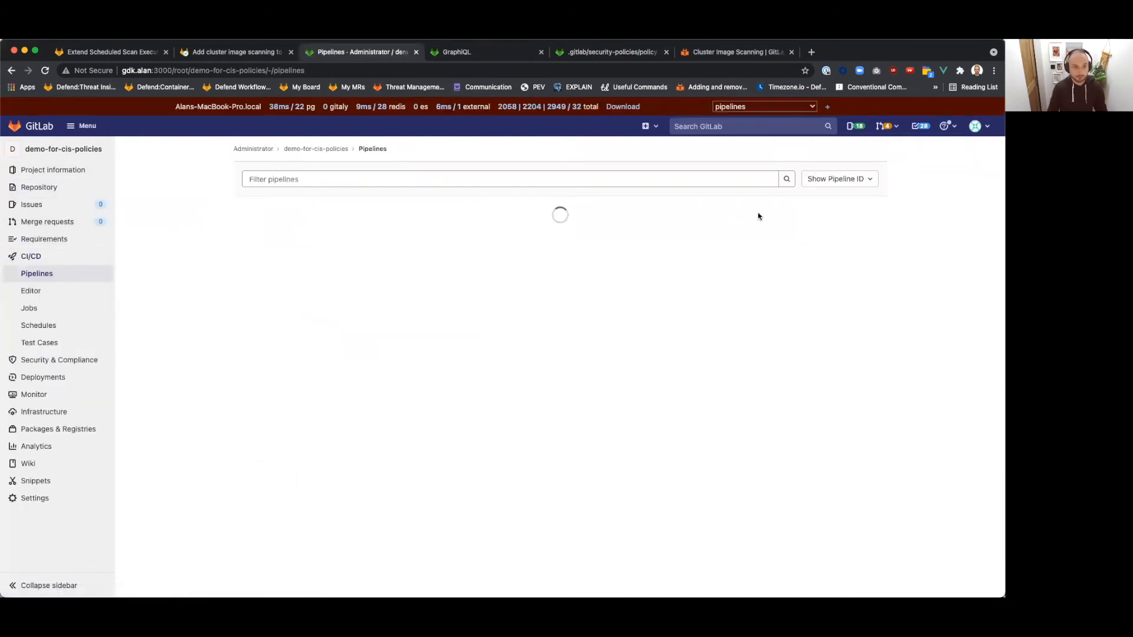
{"action": "left_click", "coordinate": [859, 174]}
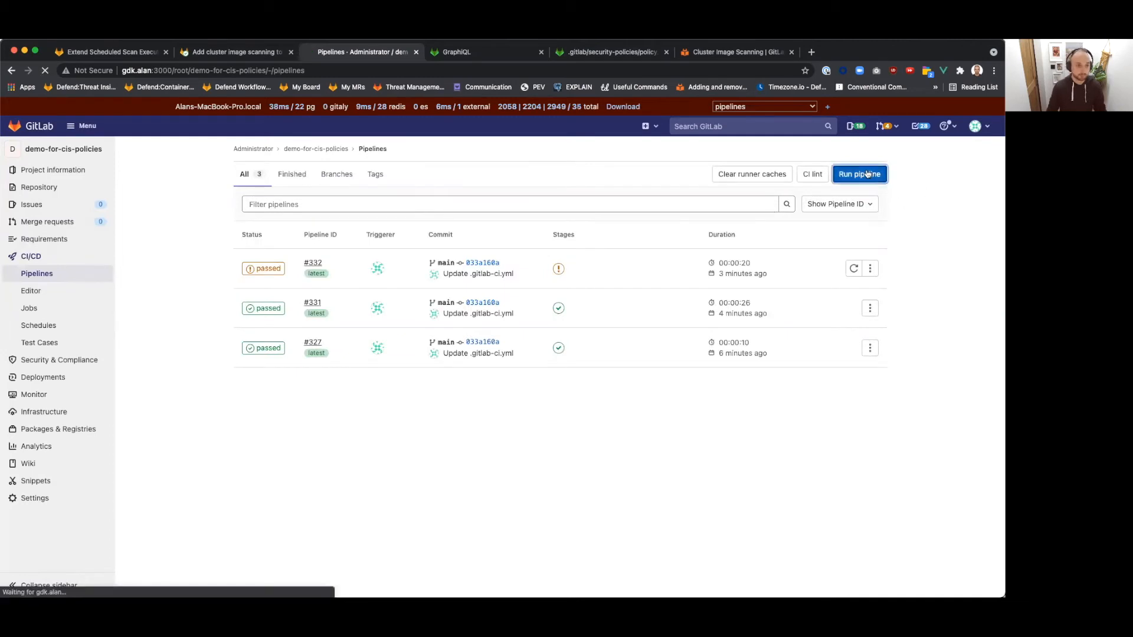
{"action": "left_click", "coordinate": [261, 326]}
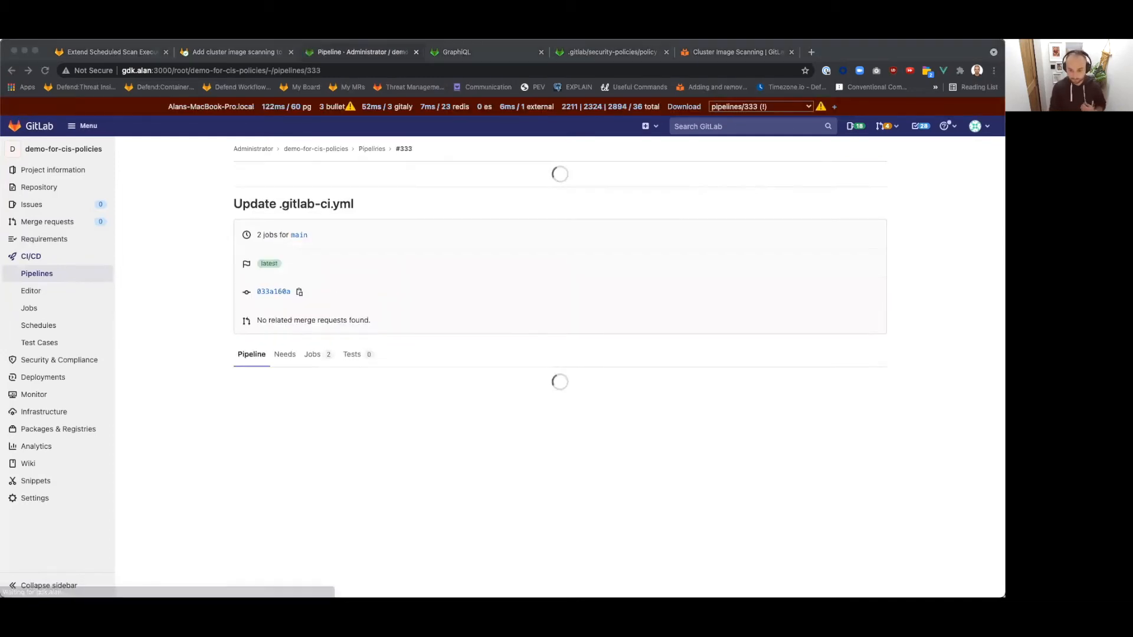
{"action": "key", "text": "super+Tab"}
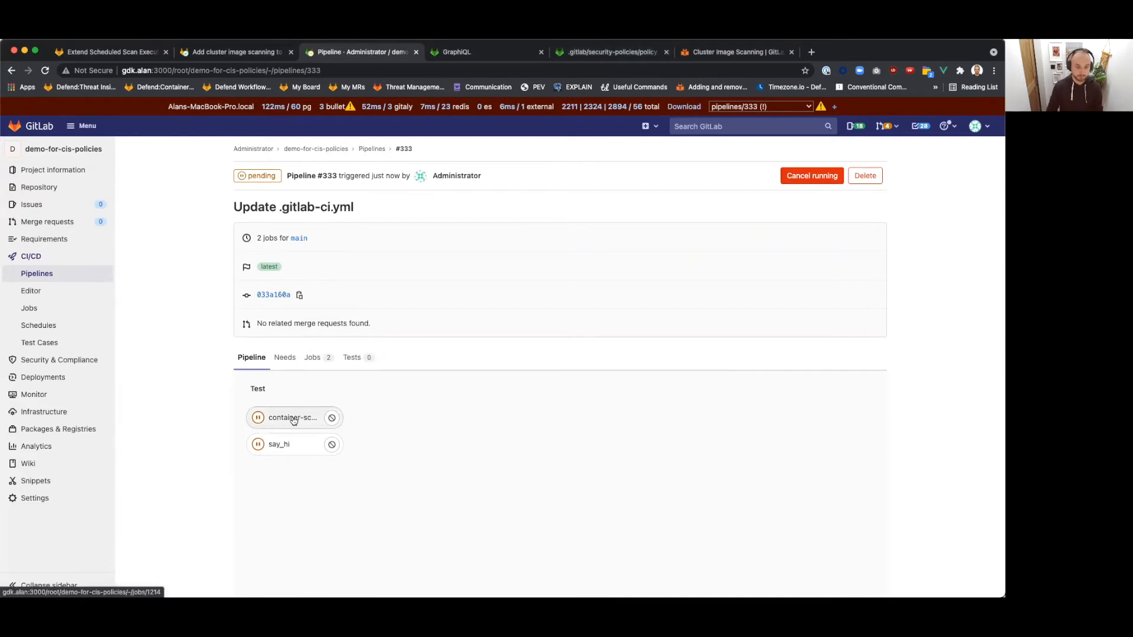
{"action": "key", "text": "super+Tab"}
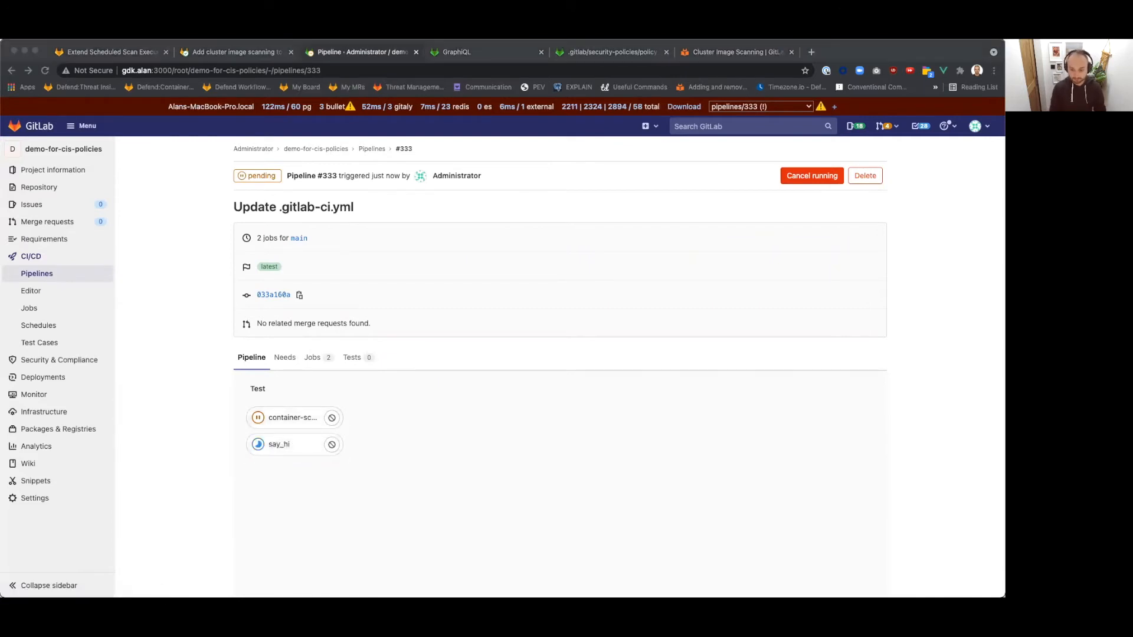
{"action": "key", "text": "super+Tab"}
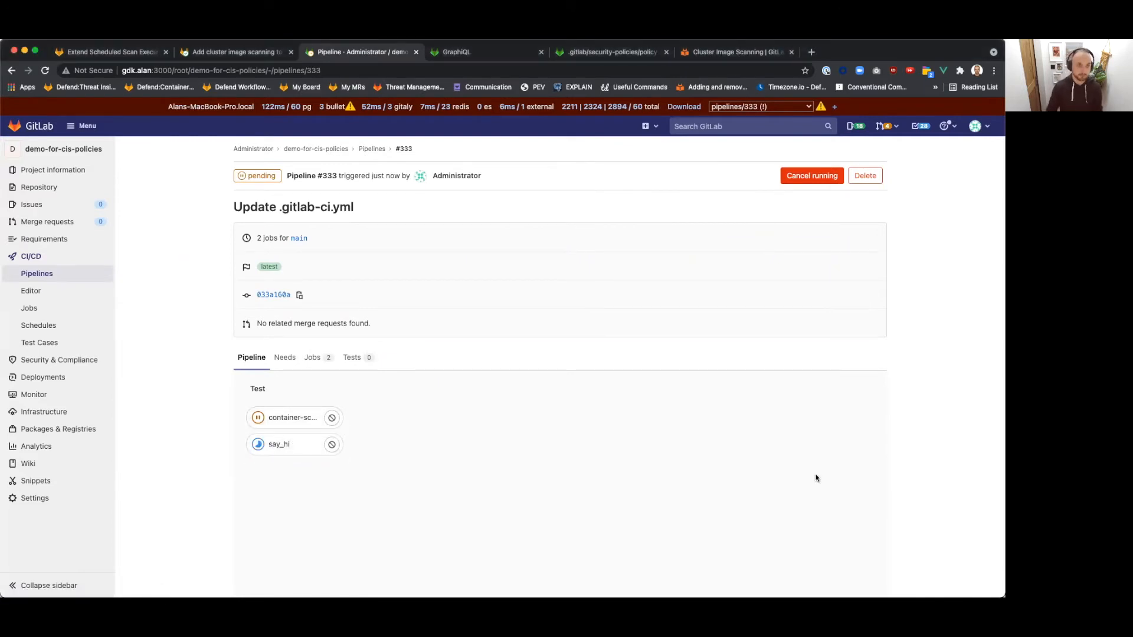
Reload the pipelines list of demo-for-cis-policies and inspect the test stage job of pipeline #334.
{"action": "left_click", "coordinate": [525, 53]}
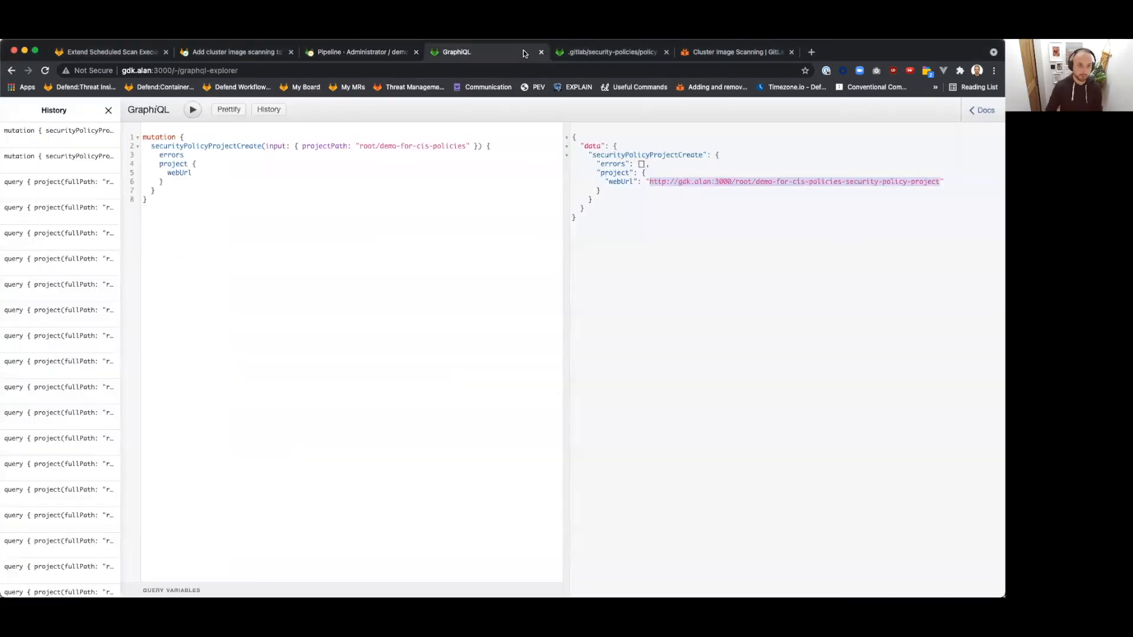
{"action": "left_click", "coordinate": [608, 54]}
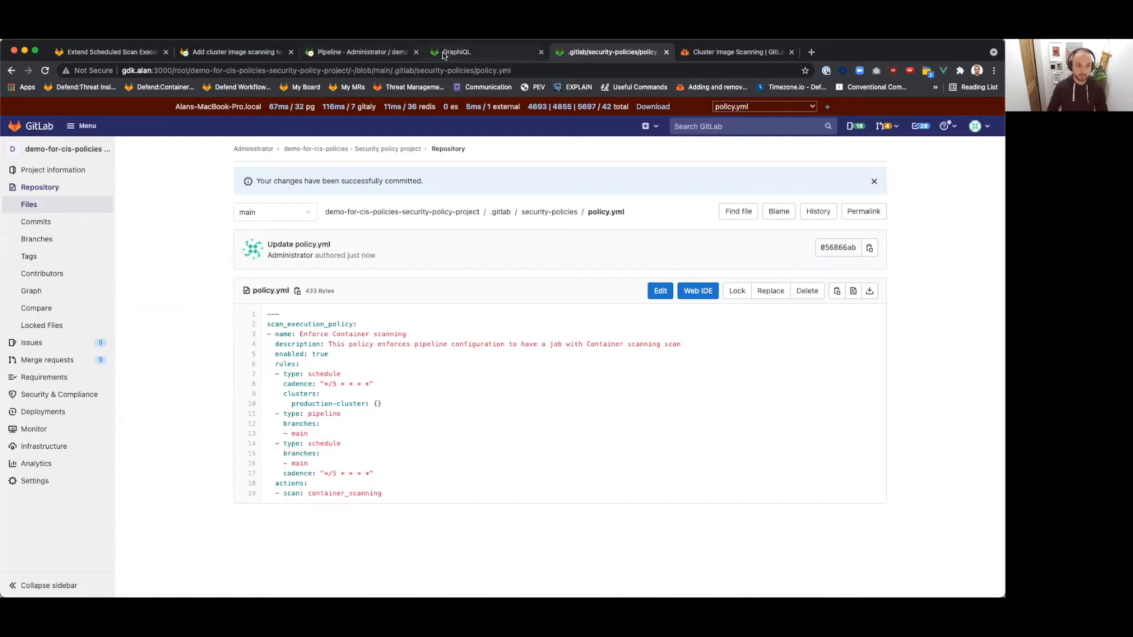
{"action": "left_click", "coordinate": [357, 52]}
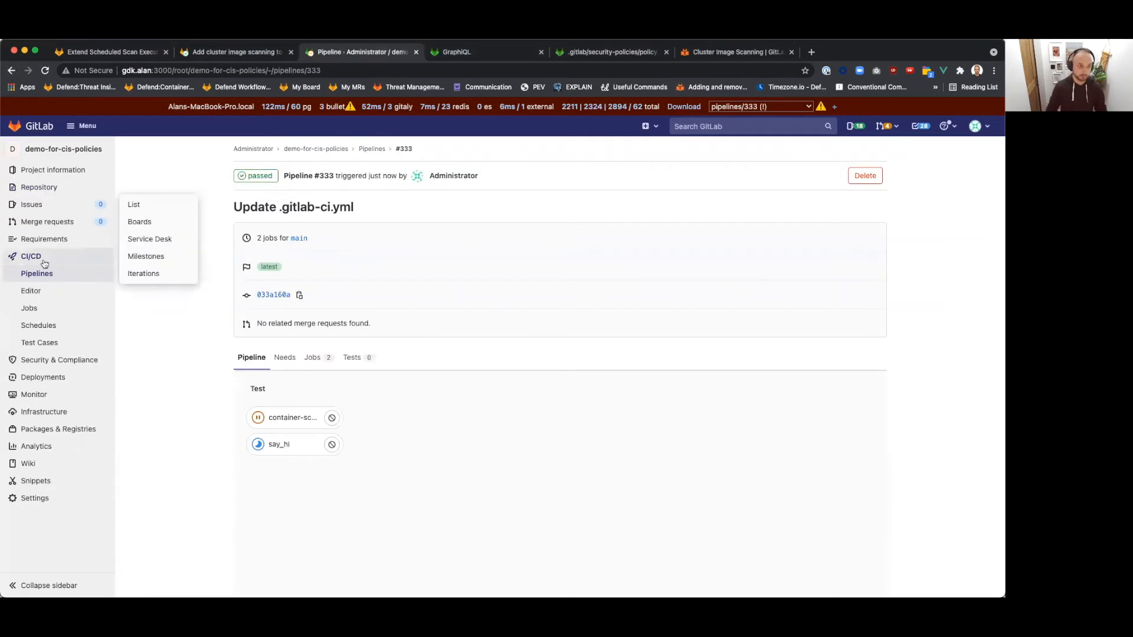
{"action": "left_click", "coordinate": [30, 256]}
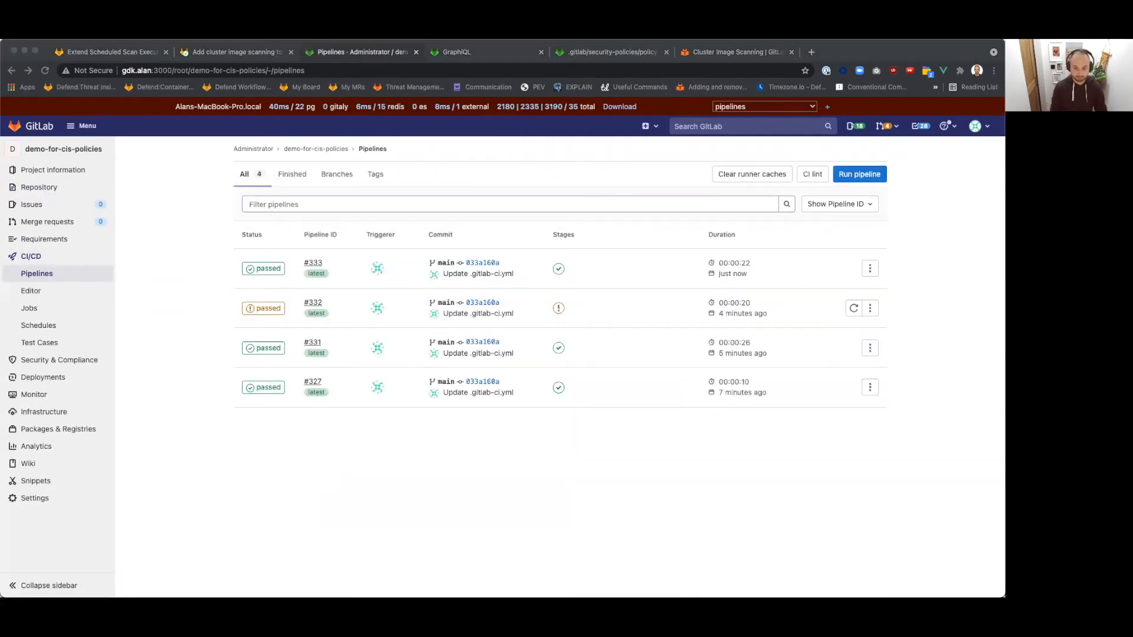
{"action": "left_click", "coordinate": [40, 272]}
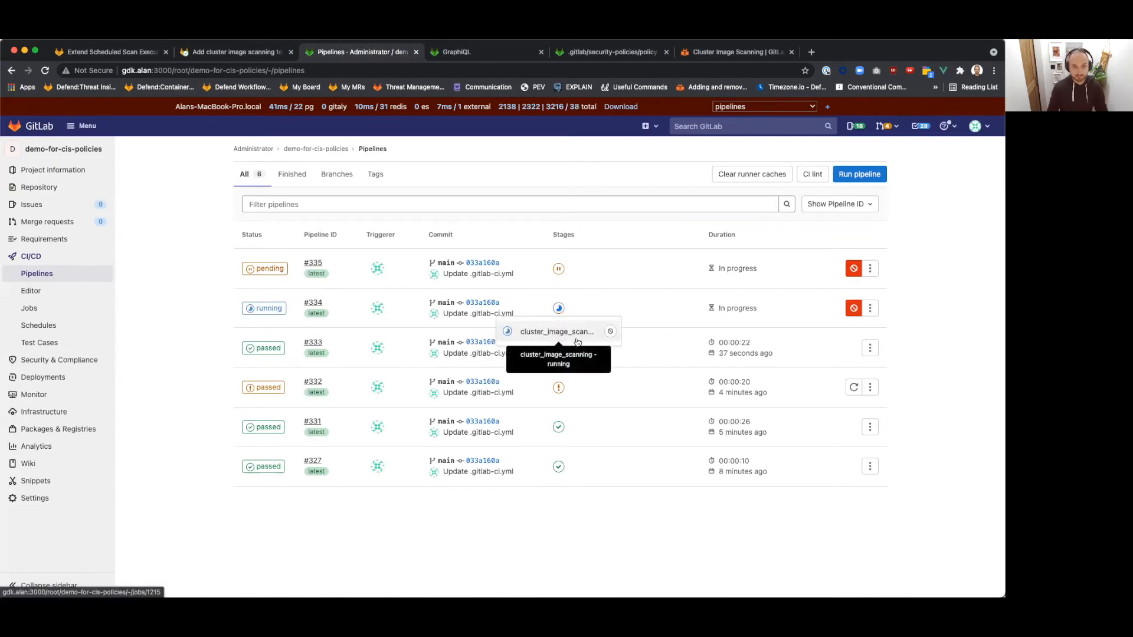
Review the committed policy.yml, comparing the production-cluster rule and the main branch schedule with the container_scanning action.
{"action": "left_click", "coordinate": [578, 53]}
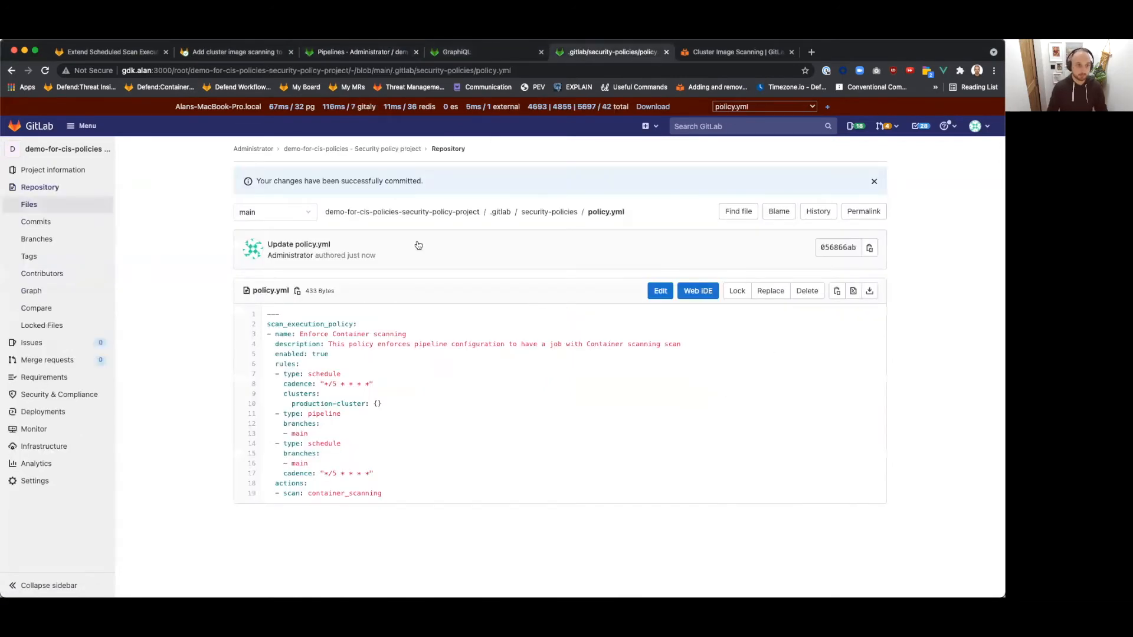
{"action": "left_click_drag", "start_coordinate": [284, 393], "coordinate": [383, 405]}
{"action": "left_click", "coordinate": [387, 493]}
{"action": "left_click_drag", "start_coordinate": [311, 494], "coordinate": [389, 498]}
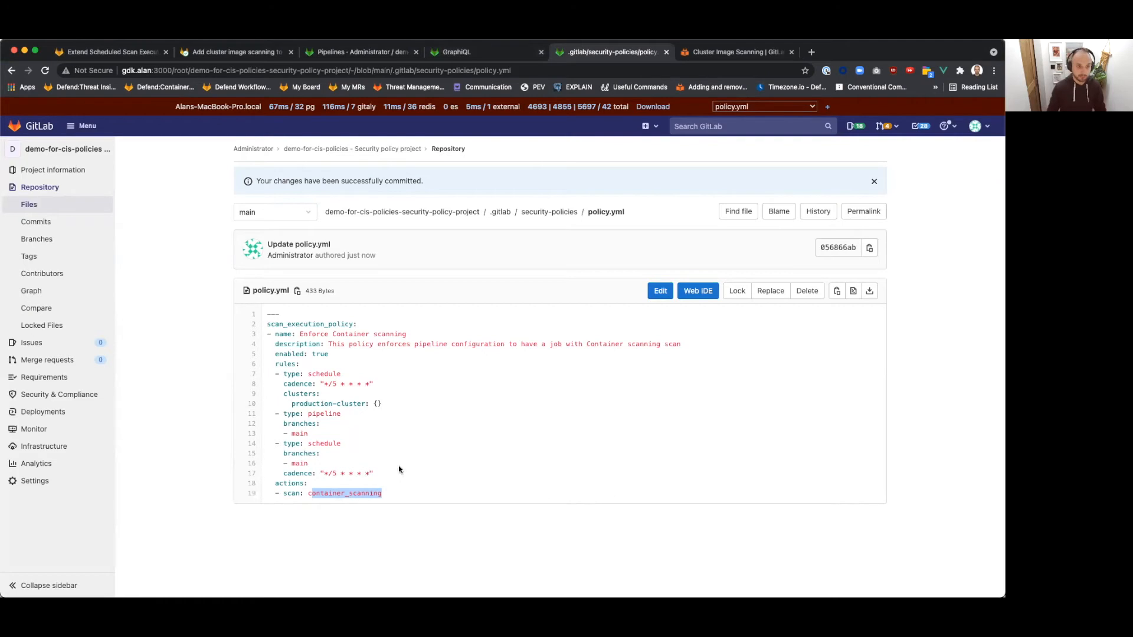
{"action": "left_click", "coordinate": [301, 461]}
Return to the pipelines list and check which scan job runs in the test stage of pipeline #335.
{"action": "left_click", "coordinate": [363, 55]}
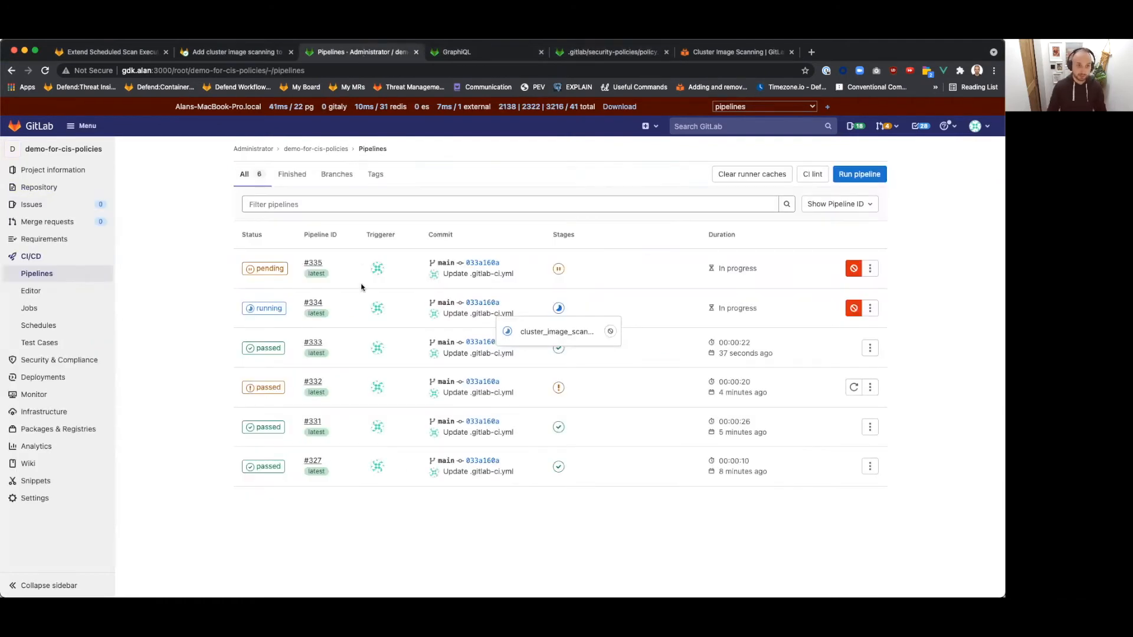
{"action": "left_click", "coordinate": [558, 268]}
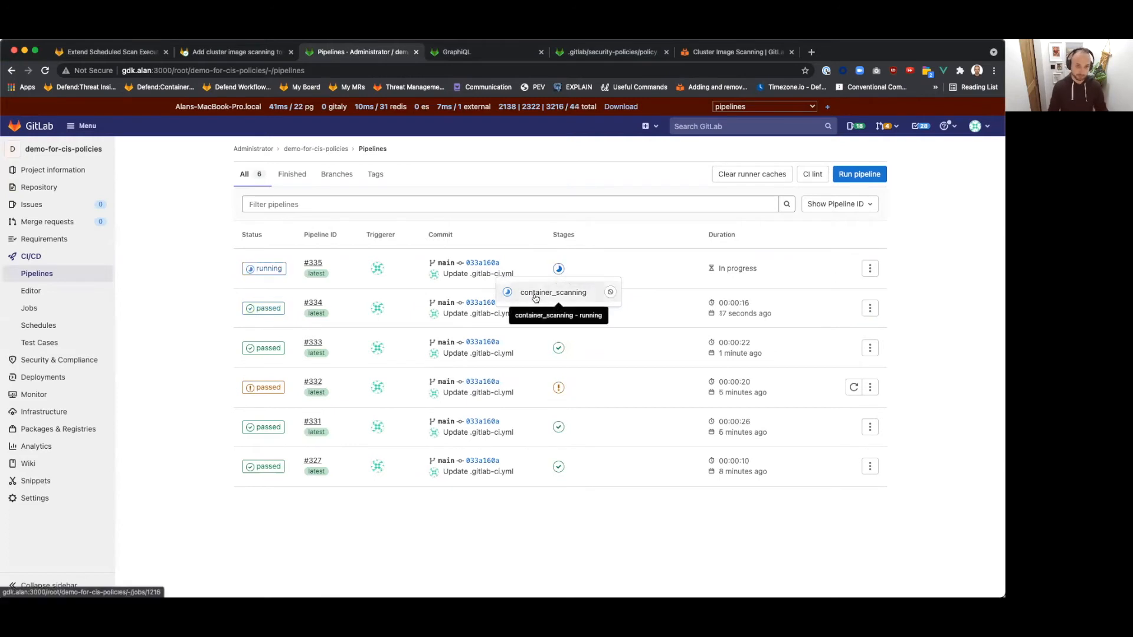
{"action": "left_click", "coordinate": [541, 175]}
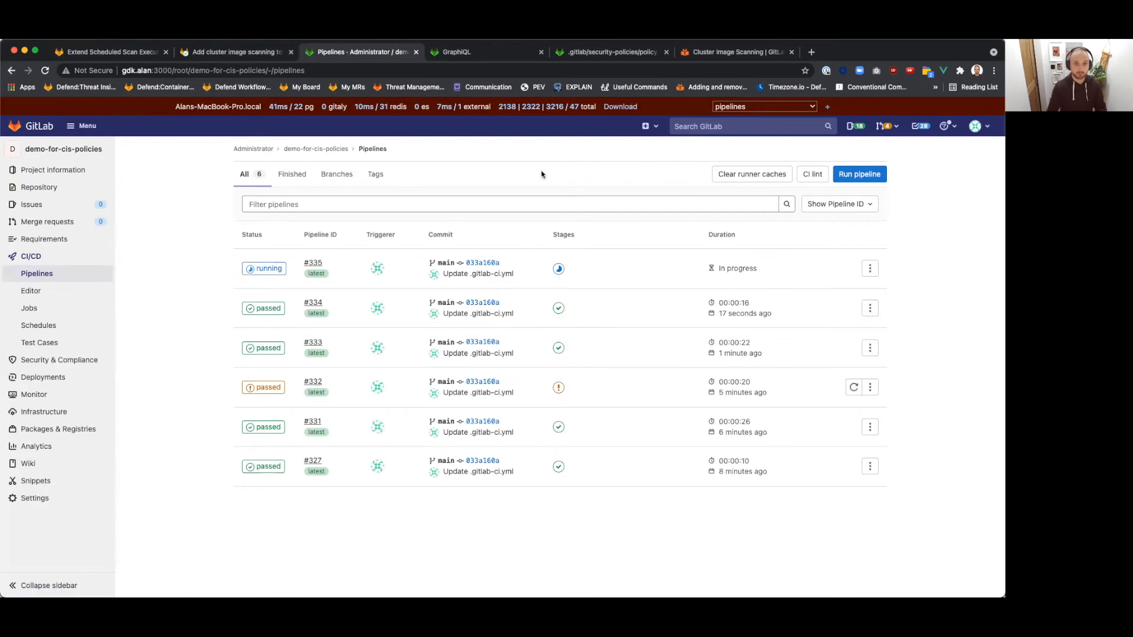
Open the cluster_image_scanning job of pipeline #334 and examine the log line about Starboard vulnerability reports.
{"action": "left_click", "coordinate": [558, 309]}
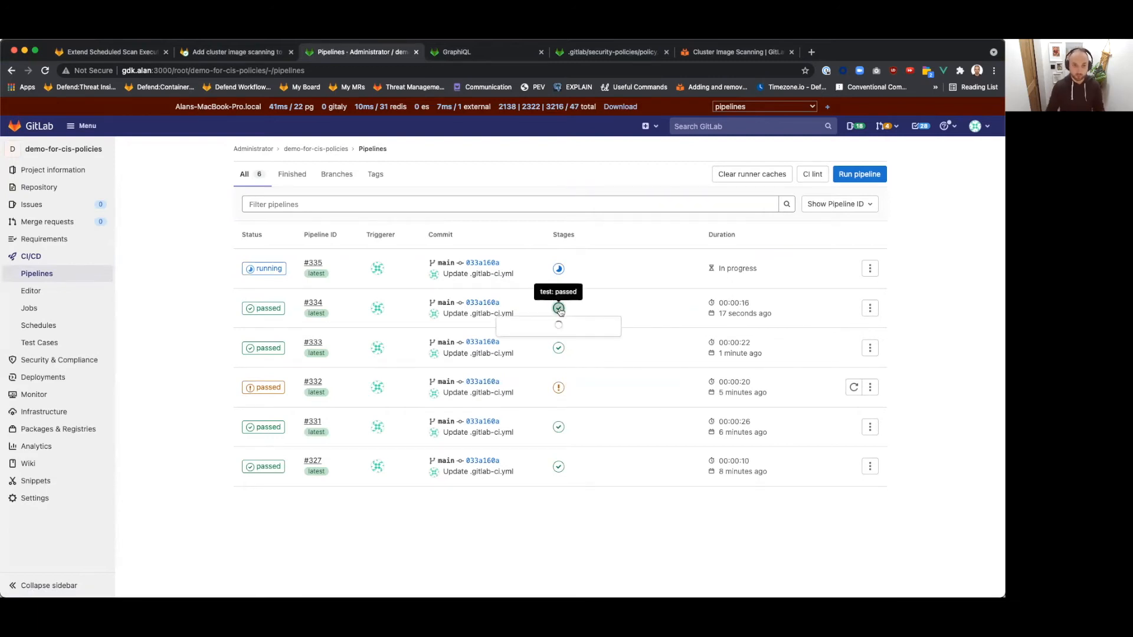
{"action": "left_click", "coordinate": [550, 333]}
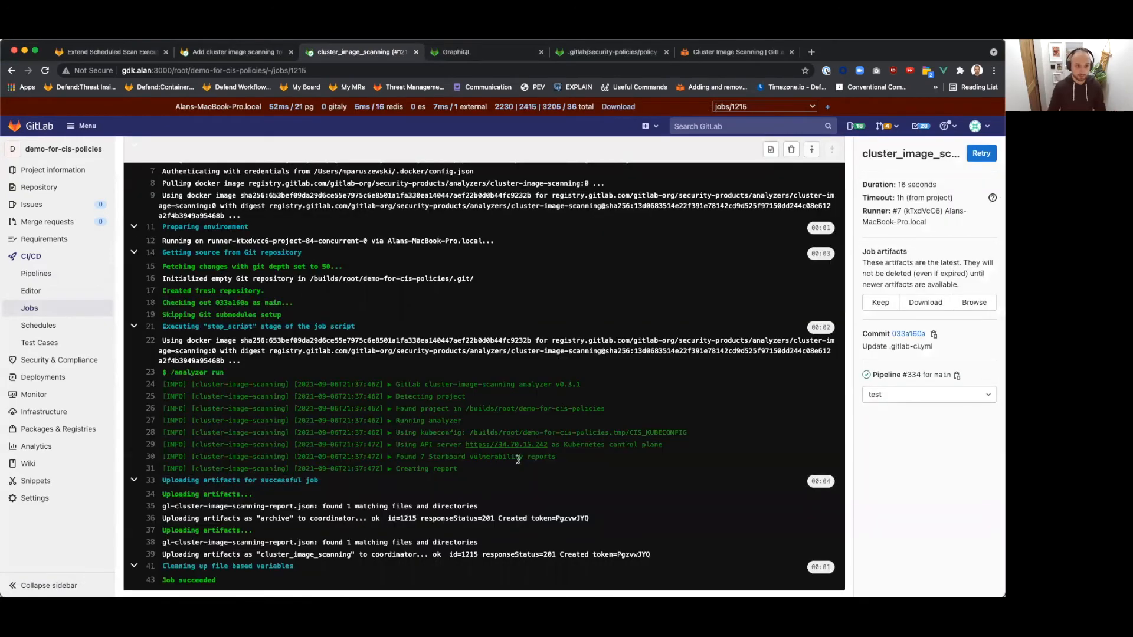
{"action": "left_click_drag", "start_coordinate": [570, 458], "coordinate": [462, 457]}
{"action": "left_click", "coordinate": [584, 463]}
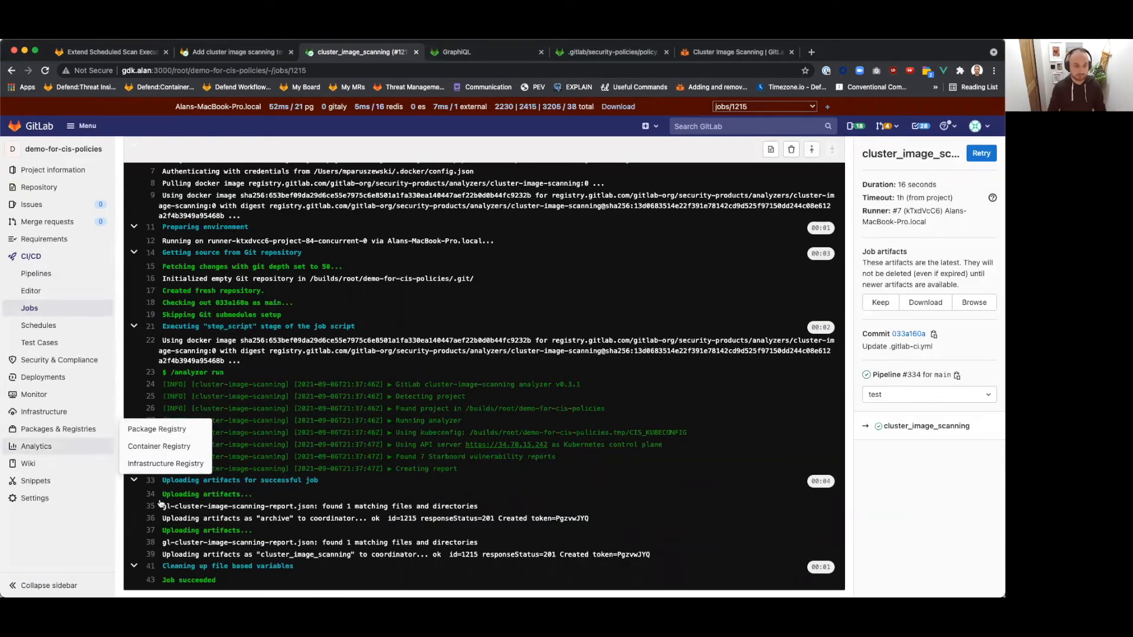
Open the Vulnerability Report of the demo-for-cis-policies project.
{"action": "mouse_move", "coordinate": [60, 360]}
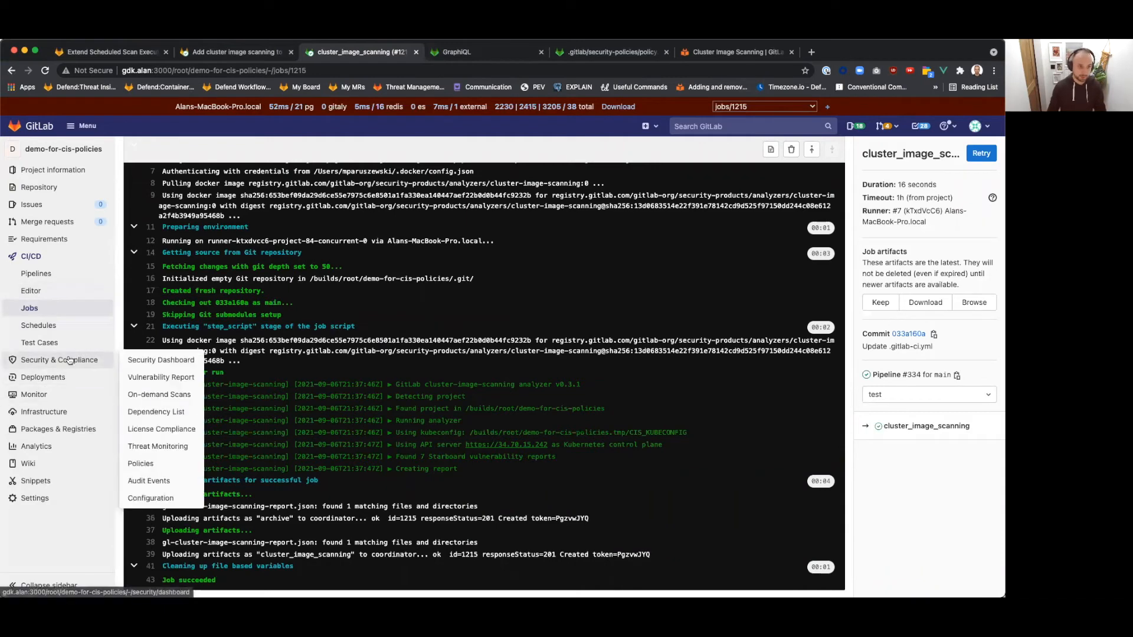
{"action": "left_click", "coordinate": [179, 377]}
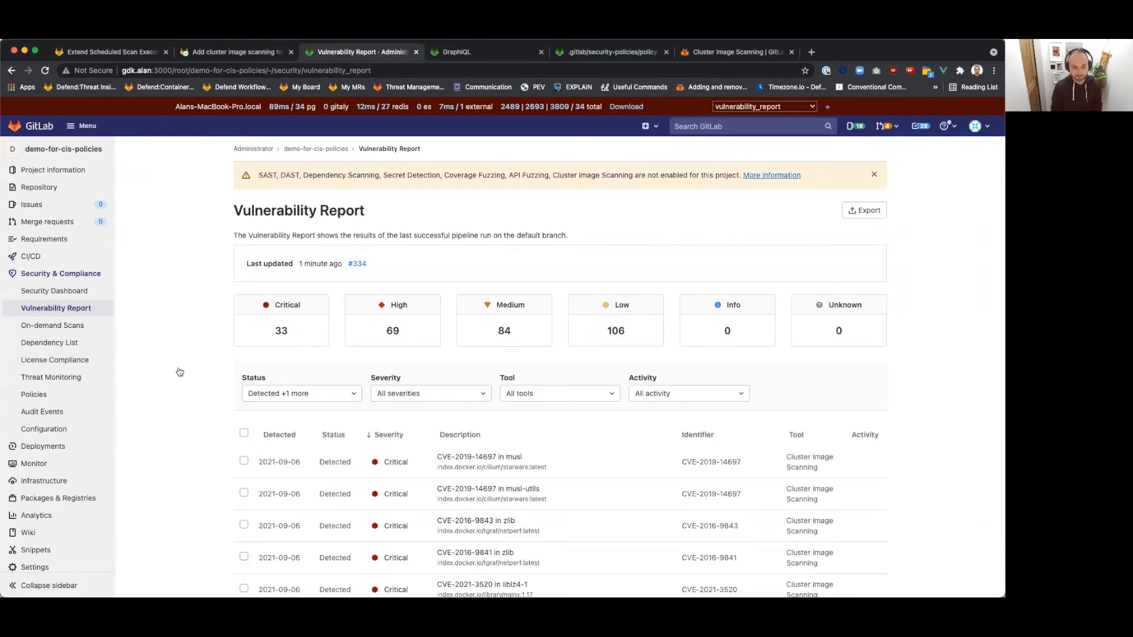
Filter the Vulnerability Report to show only findings from the Container Scanning tool.
{"action": "scroll", "coordinate": [590, 425], "scroll_direction": "down", "scroll_amount": 3}
{"action": "left_click", "coordinate": [573, 307]}
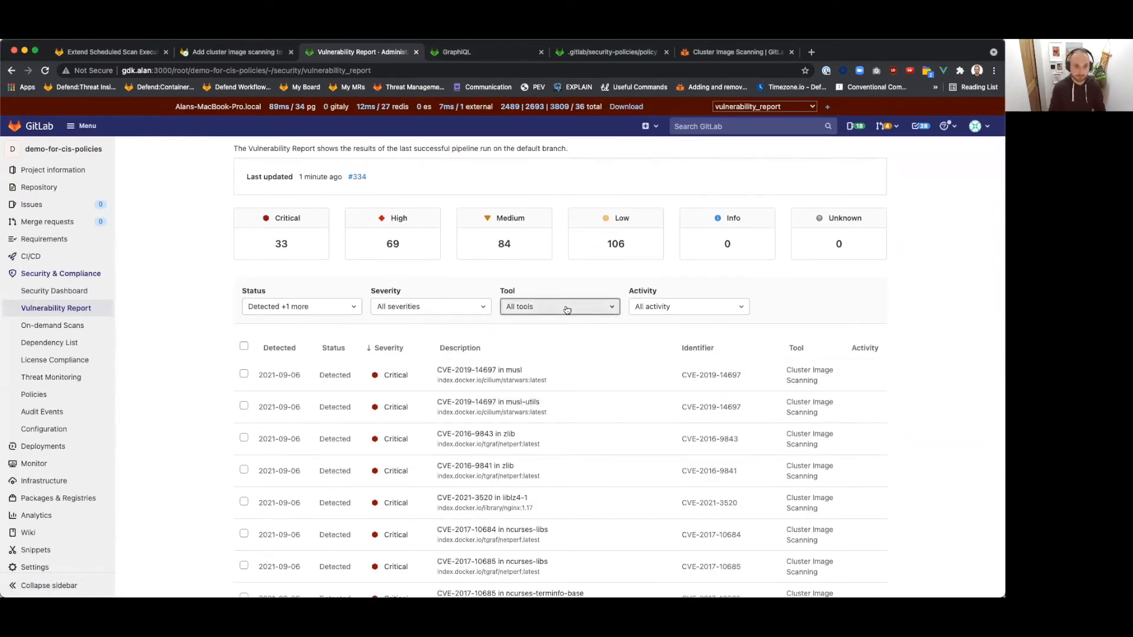
{"action": "left_click", "coordinate": [554, 370]}
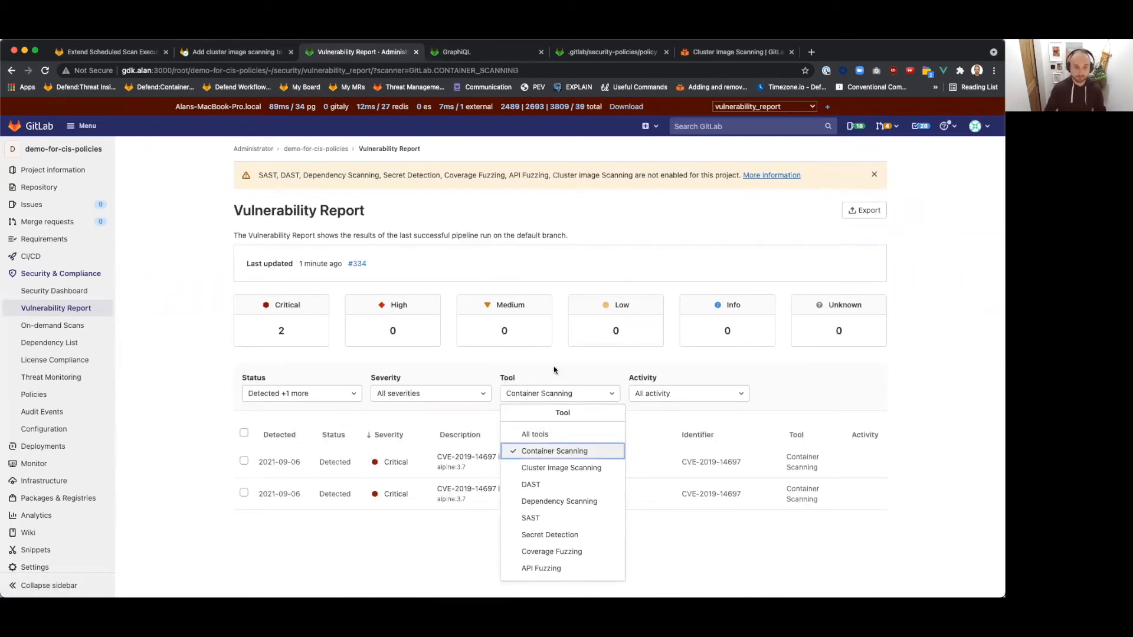
{"action": "left_click", "coordinate": [149, 267]}
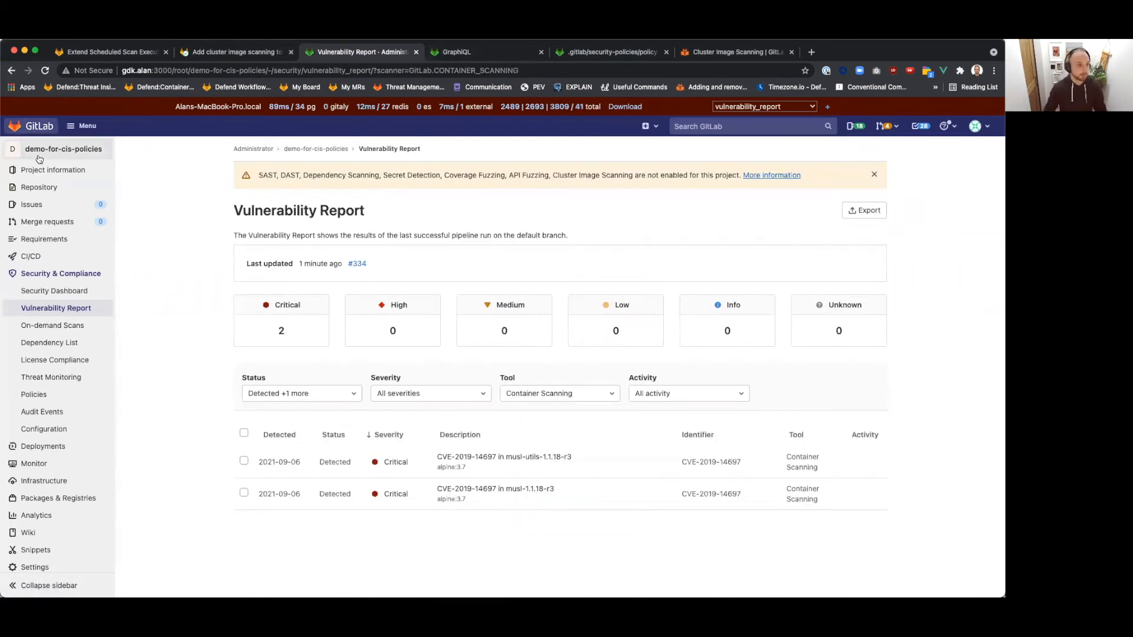
Open the demo project's repository, and open policy.yml of the security policy project for editing.
{"action": "left_click", "coordinate": [36, 193]}
{"action": "key", "text": "ctrl+Tab"}
{"action": "key", "text": "ctrl+Tab"}
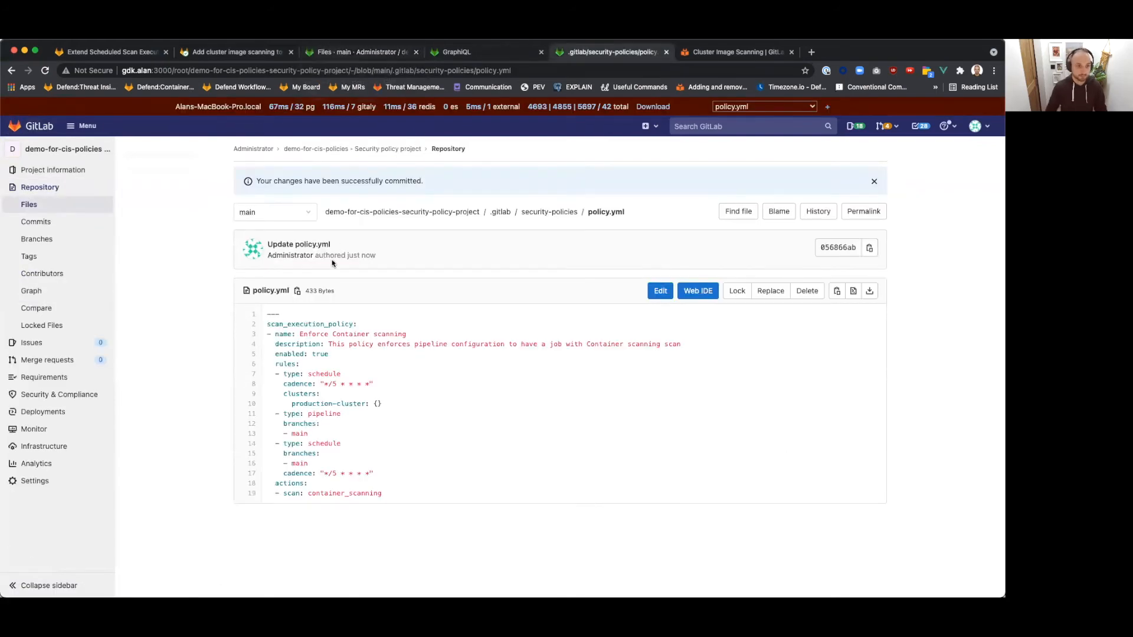
{"action": "left_click", "coordinate": [661, 295]}
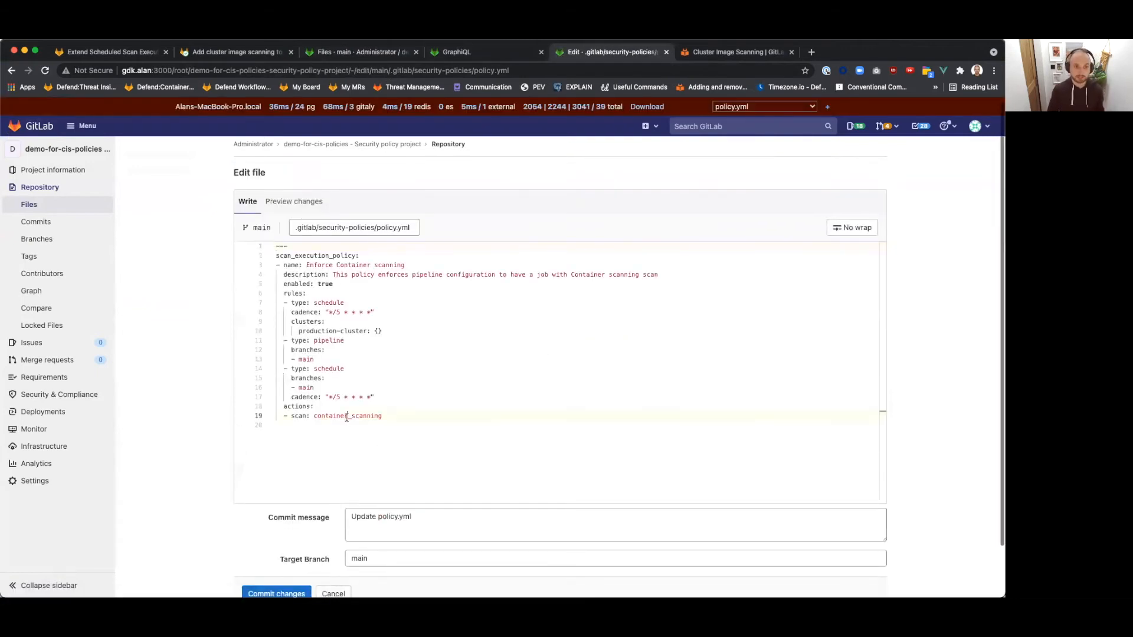
Set the policy's scan action to cluster_image_scanning and compare it with the production-cluster rule.
{"action": "double_click", "coordinate": [345, 416]}
{"action": "type", "text": "cluster_image_scanning"}
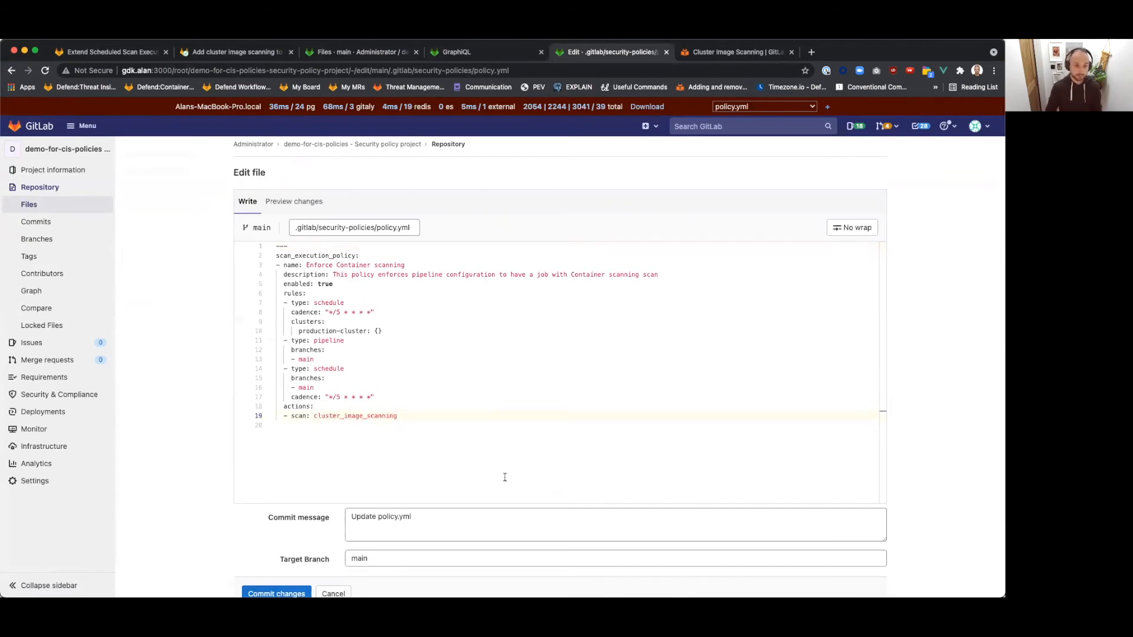
{"action": "left_click_drag", "start_coordinate": [289, 300], "coordinate": [382, 331]}
{"action": "left_click", "coordinate": [401, 329]}
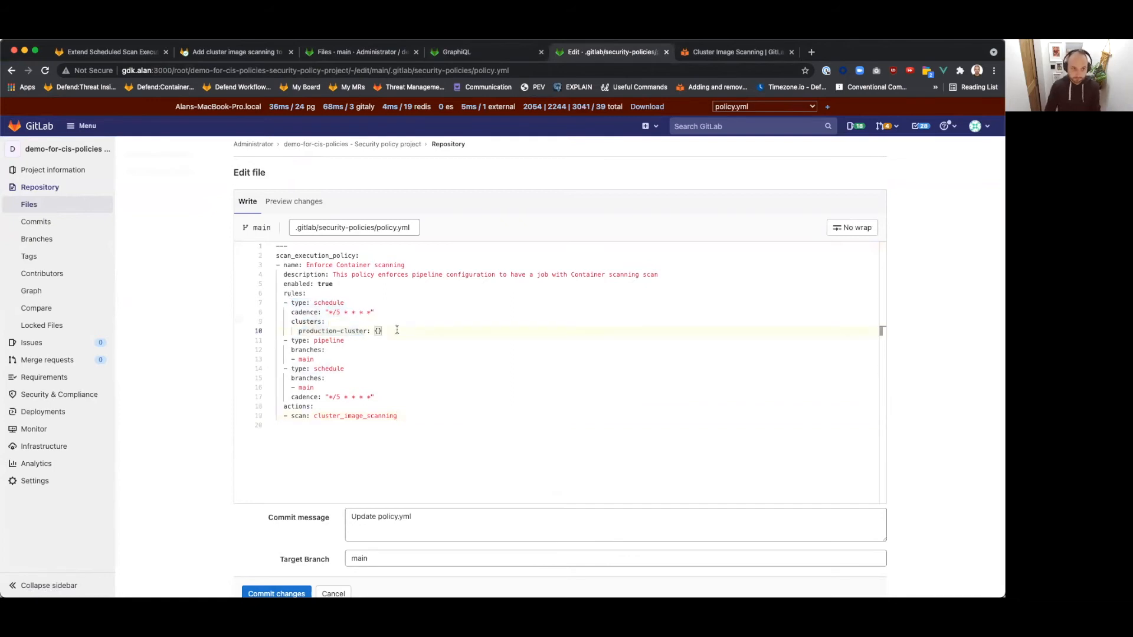
{"action": "left_click", "coordinate": [324, 331]}
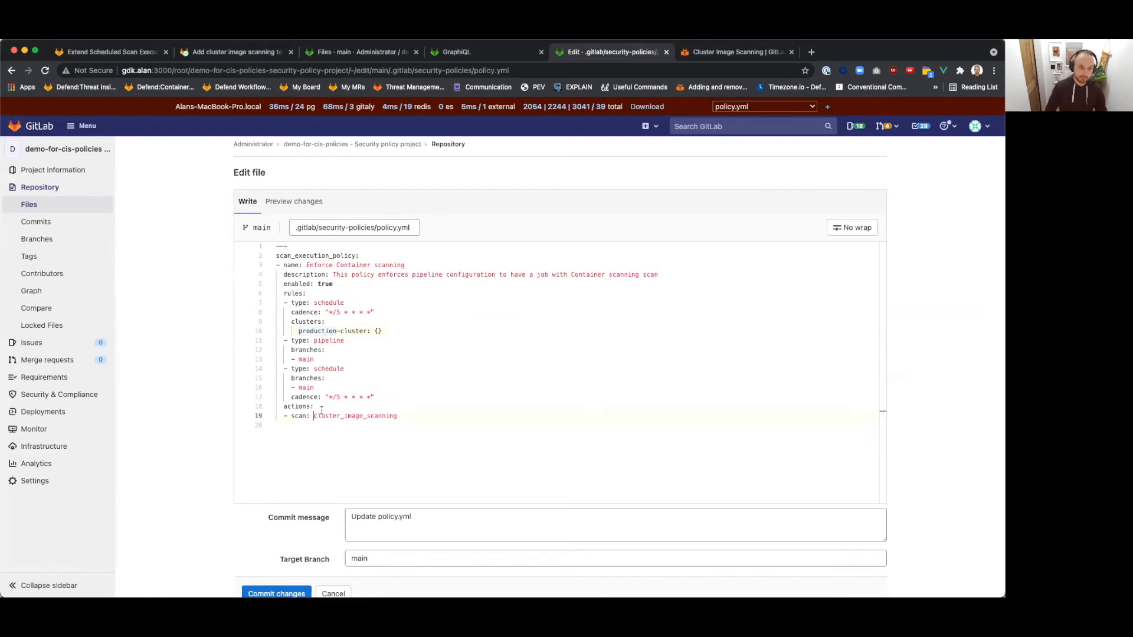
{"action": "left_click_drag", "start_coordinate": [314, 417], "coordinate": [398, 416]}
{"action": "left_click", "coordinate": [402, 416]}
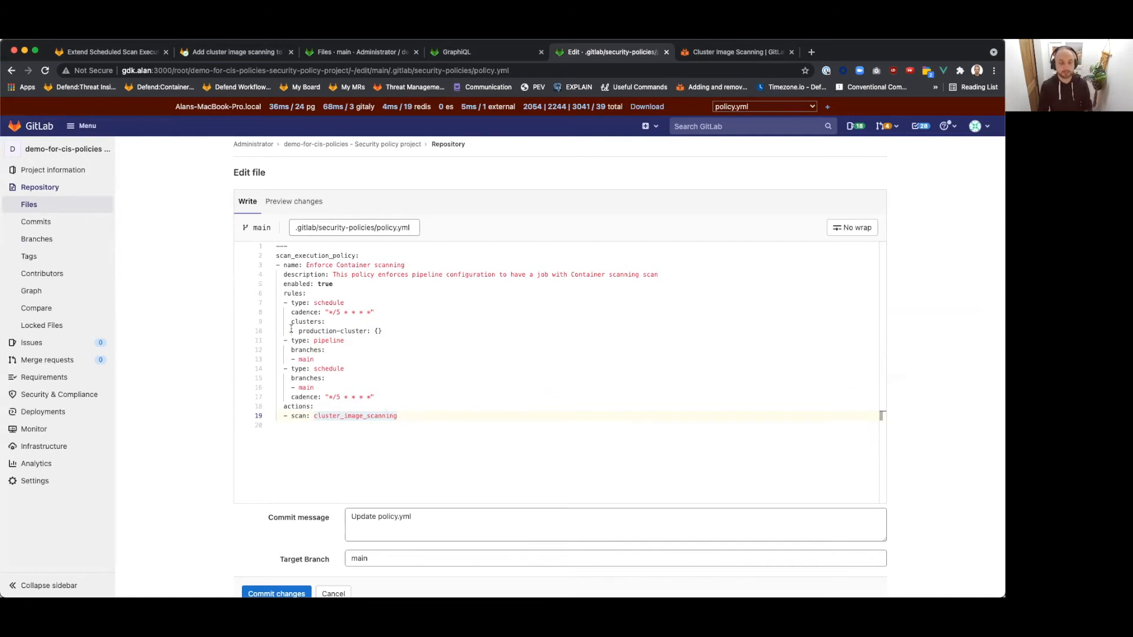
Start adding a new variable in the CI/CD settings of the demo-for-cis-policies project.
{"action": "left_click", "coordinate": [376, 53]}
{"action": "mouse_move", "coordinate": [67, 463]}
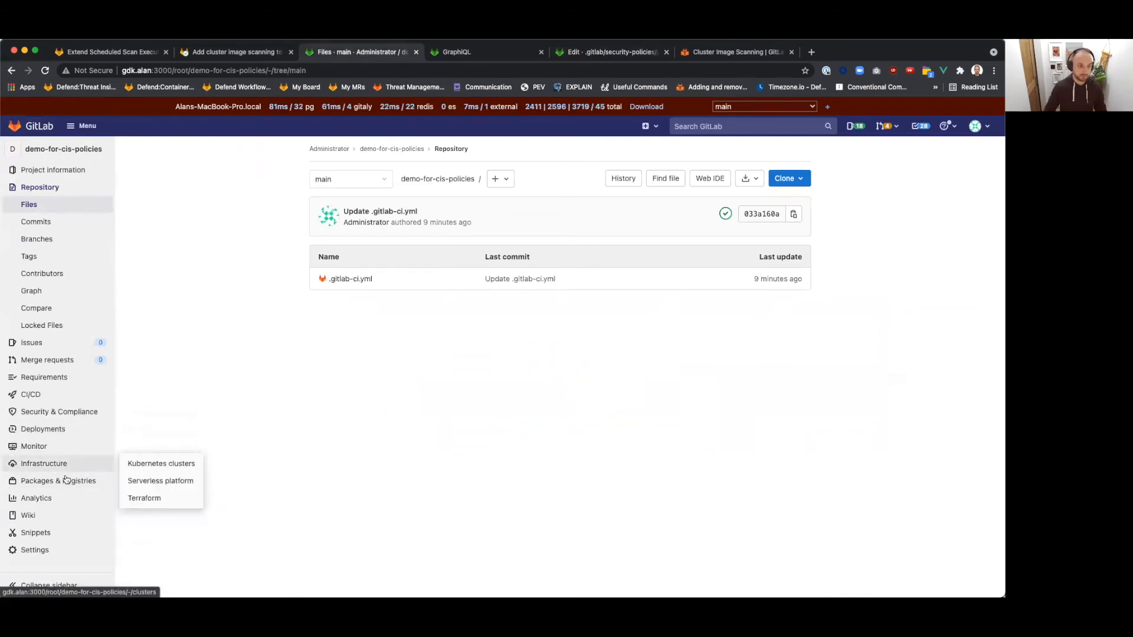
{"action": "mouse_move", "coordinate": [56, 546]}
{"action": "left_click", "coordinate": [165, 503]}
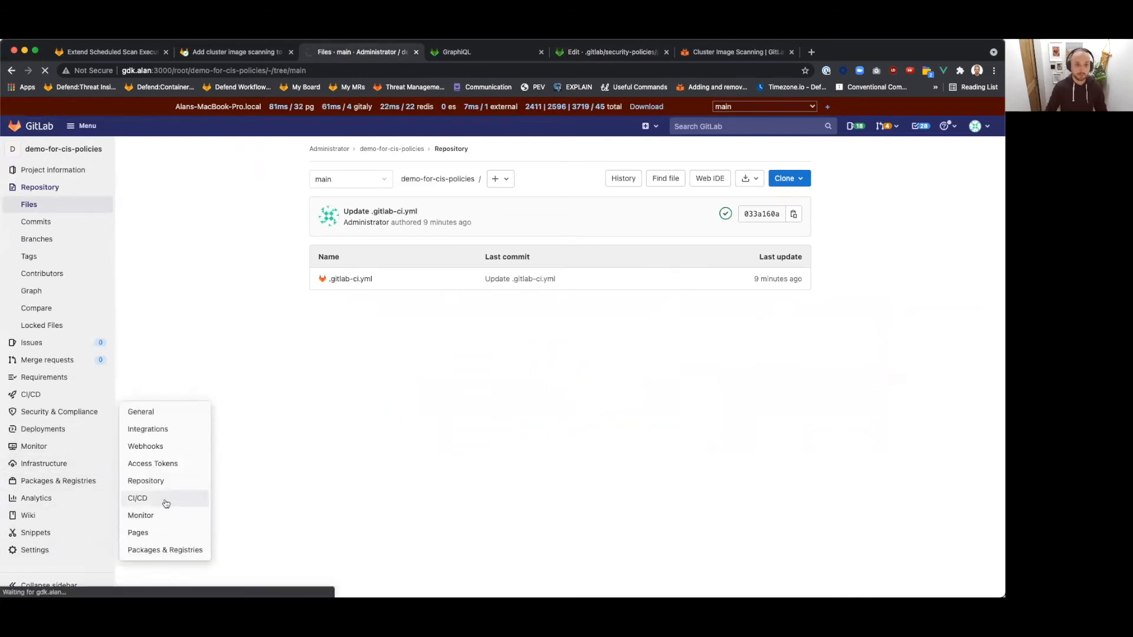
{"action": "scroll", "coordinate": [784, 293], "scroll_direction": "down", "scroll_amount": 4}
{"action": "left_click", "coordinate": [785, 293]}
{"action": "left_click", "coordinate": [316, 470]}
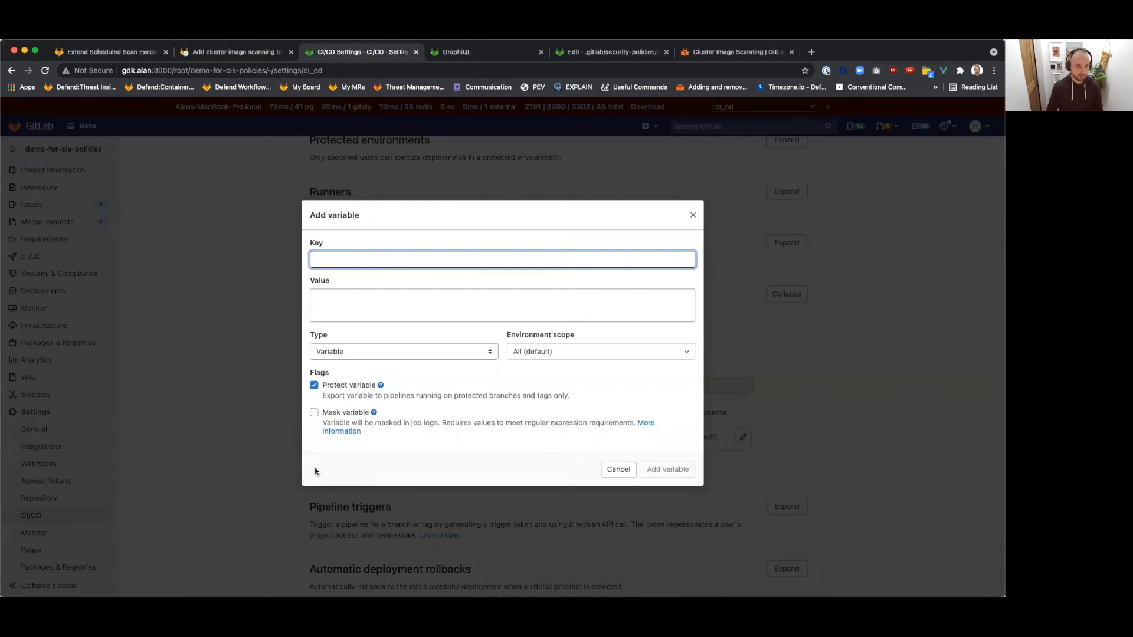
Fill in the new variable with key CIS_KUBECONFIG and placeholder value "...", checking the scan action in policy.yml.
{"action": "type", "text": "CIS_KUBECONFIG"}
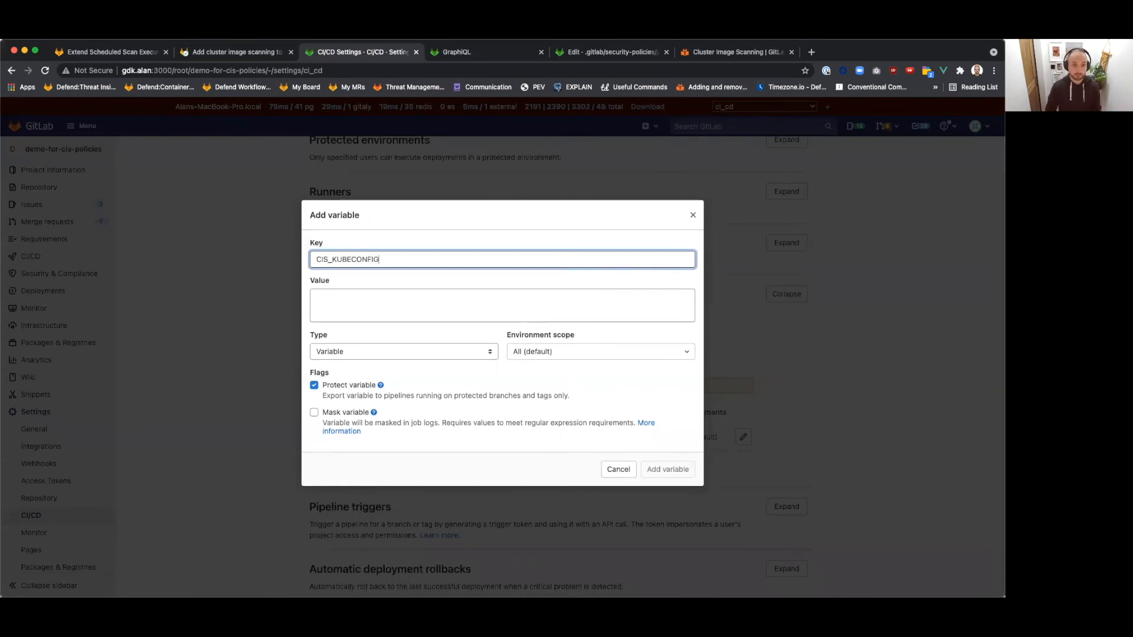
{"action": "key", "text": "Tab"}
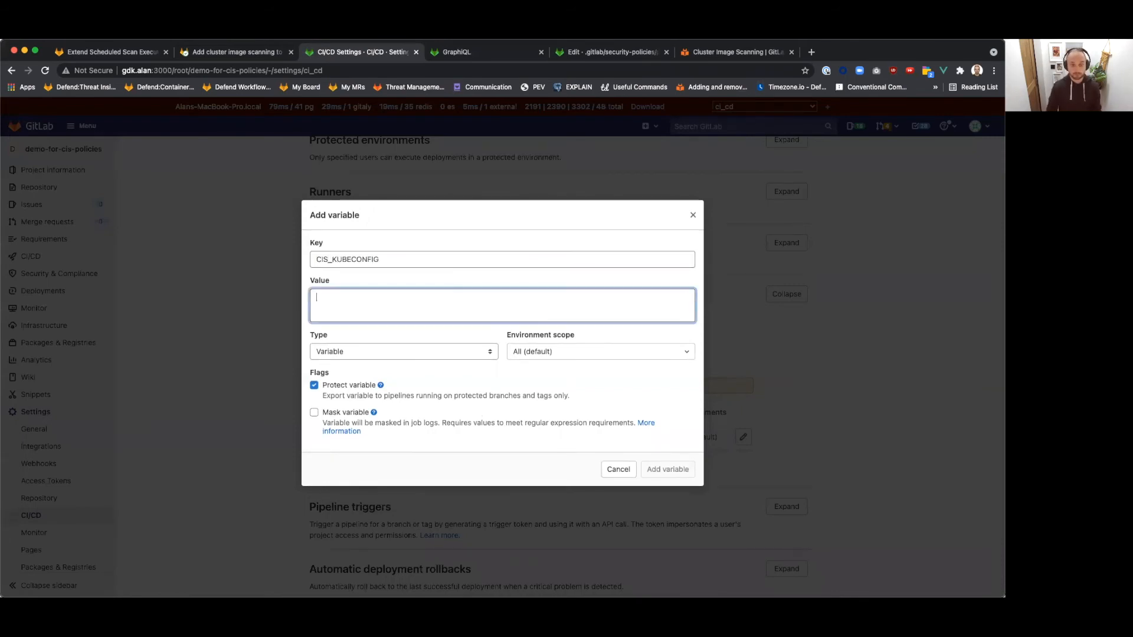
{"action": "type", "text": "..."}
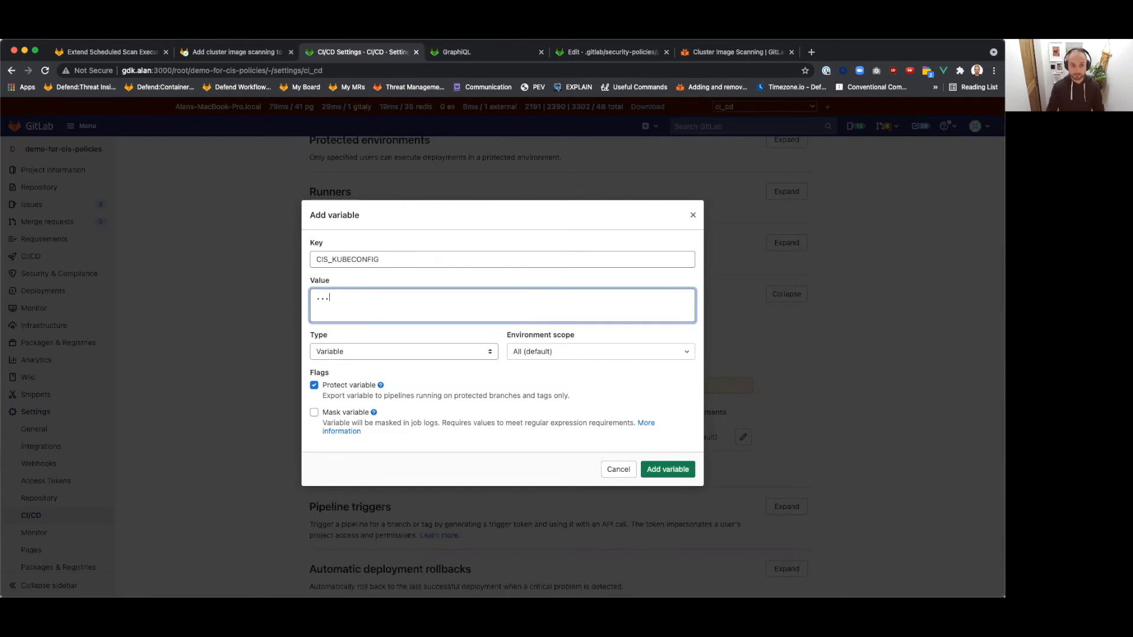
{"action": "left_click", "coordinate": [608, 52]}
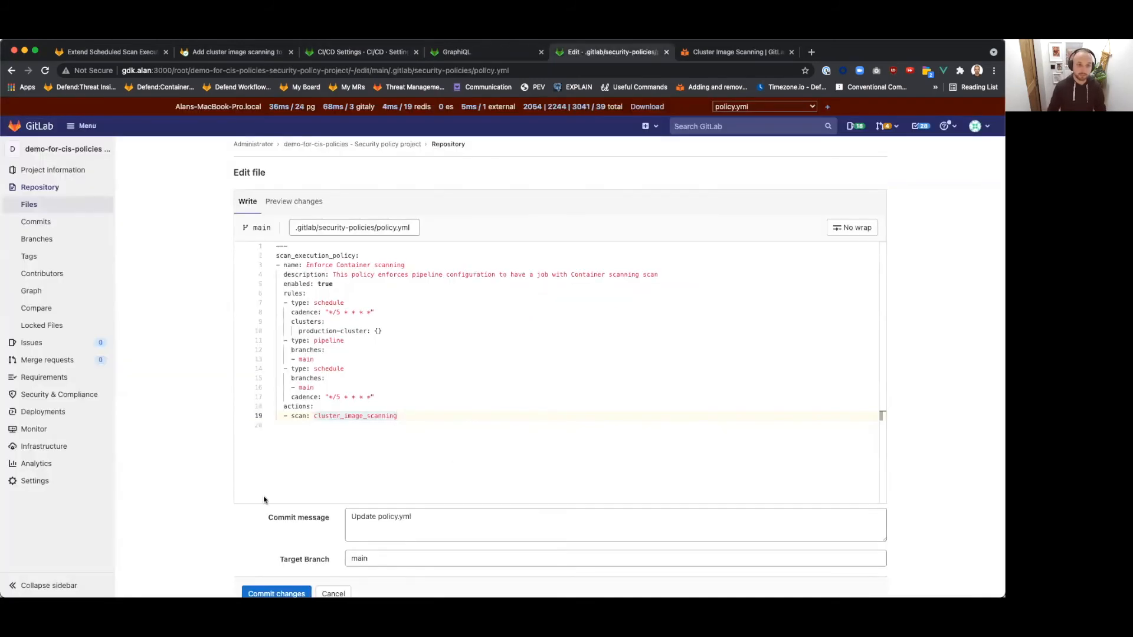
{"action": "left_click", "coordinate": [384, 52]}
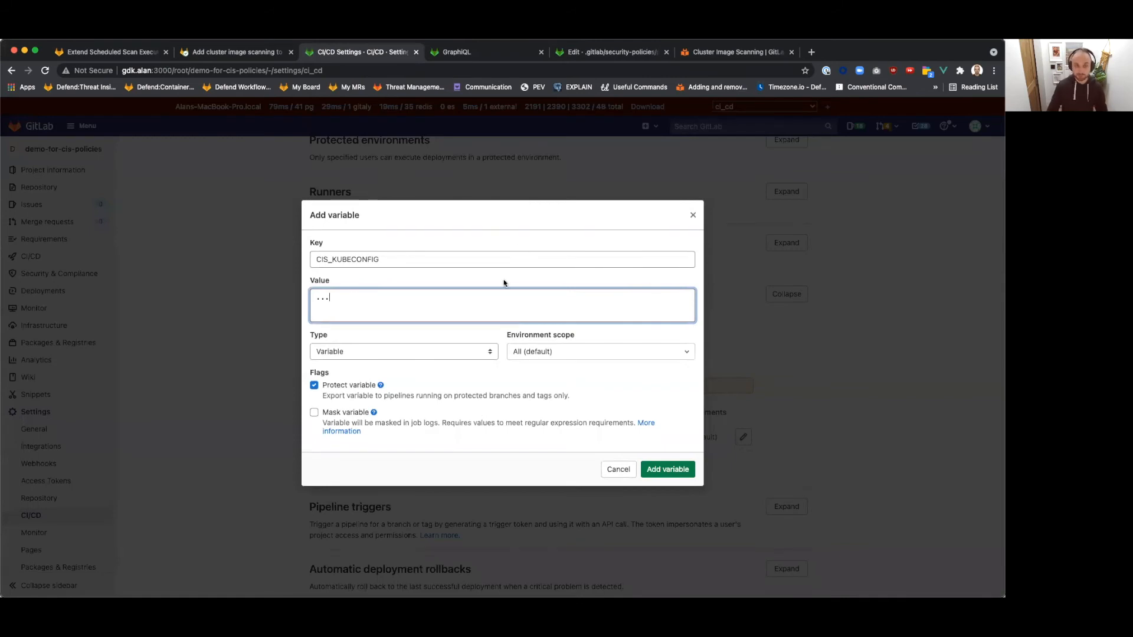
Return to the policy.yml editor and undo the scan action edit.
{"action": "left_click", "coordinate": [632, 47]}
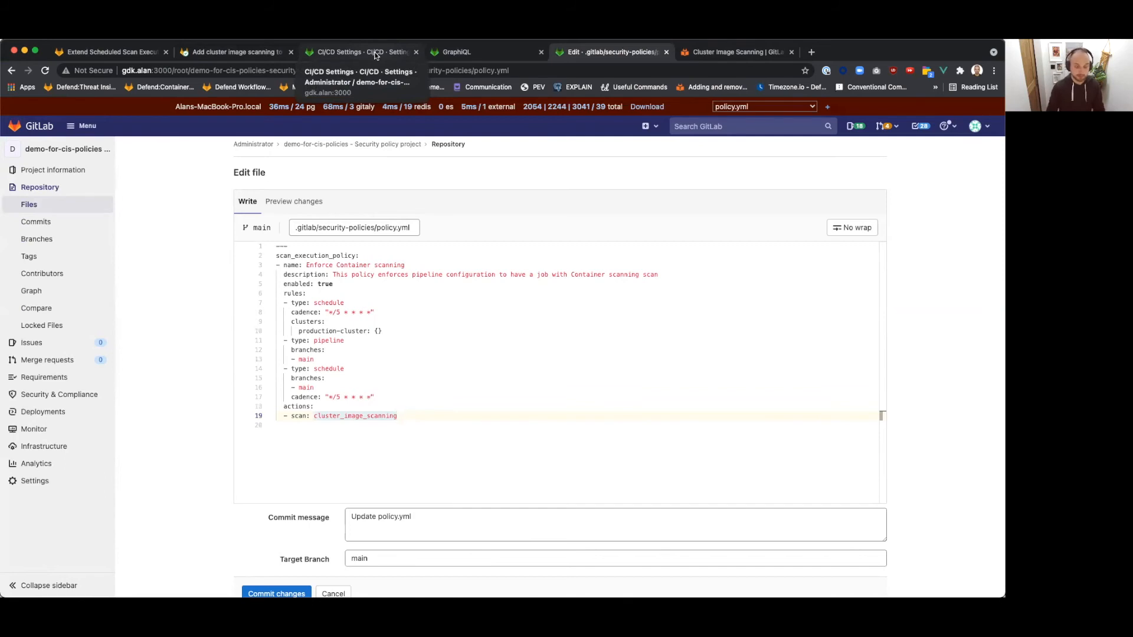
{"action": "double_click", "coordinate": [324, 417]}
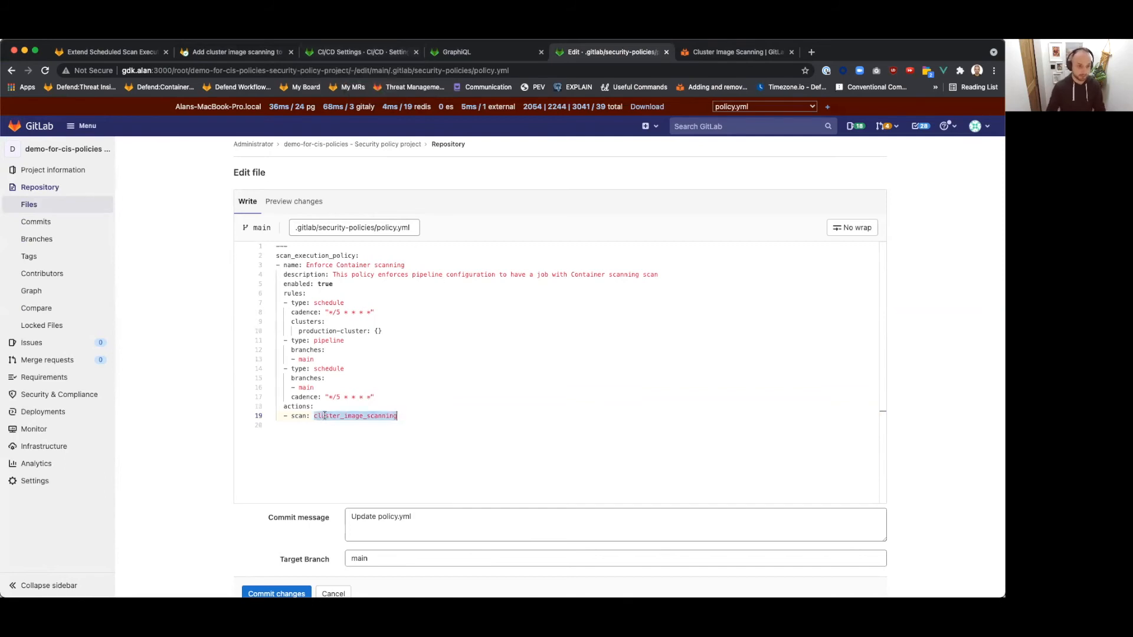
{"action": "left_click", "coordinate": [489, 403]}
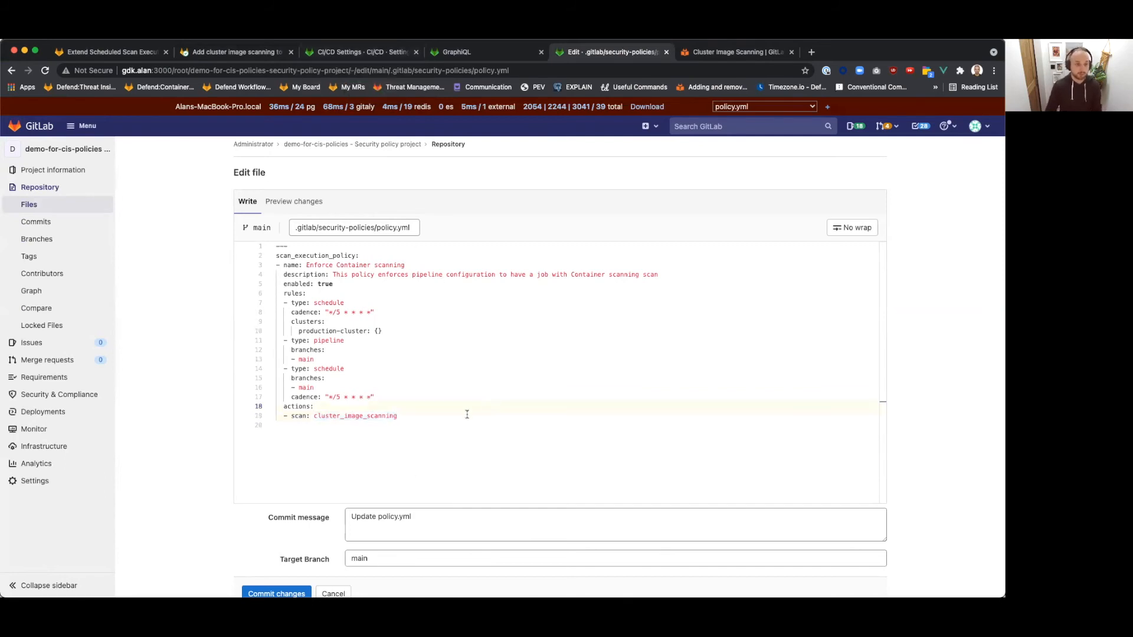
{"action": "key", "text": "super+z"}
{"action": "left_click", "coordinate": [411, 406]}
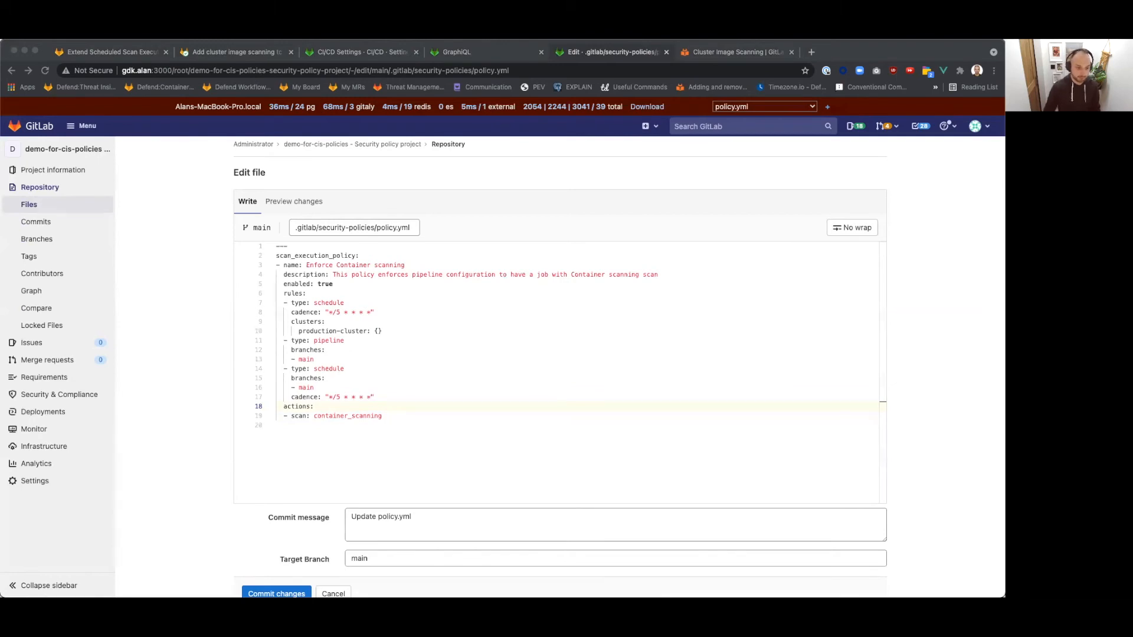
Replace production-cluster's empty value with containers nginx, falco; resources nginx-www, nginx-admin; namespaces gitlab-production, cluster-apps; kinds deployment, daemonset.
{"action": "left_click", "coordinate": [426, 334]}
{"action": "left_click", "coordinate": [426, 334]}
{"action": "key", "text": "BackSpace"}
{"action": "key", "text": "BackSpace"}
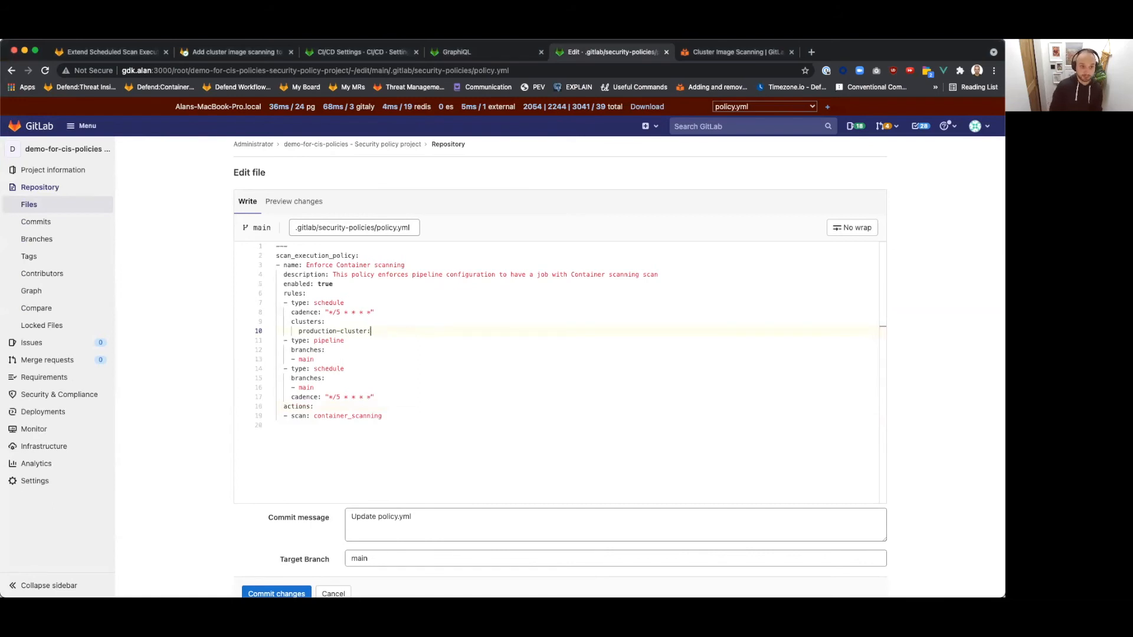
{"action": "type", "text": "containers: - nginx - falco resources: - nginx-www - nginx-admin namespaces: - gitlab-production - cluster-apps kinds: - deployment - daemonset"}
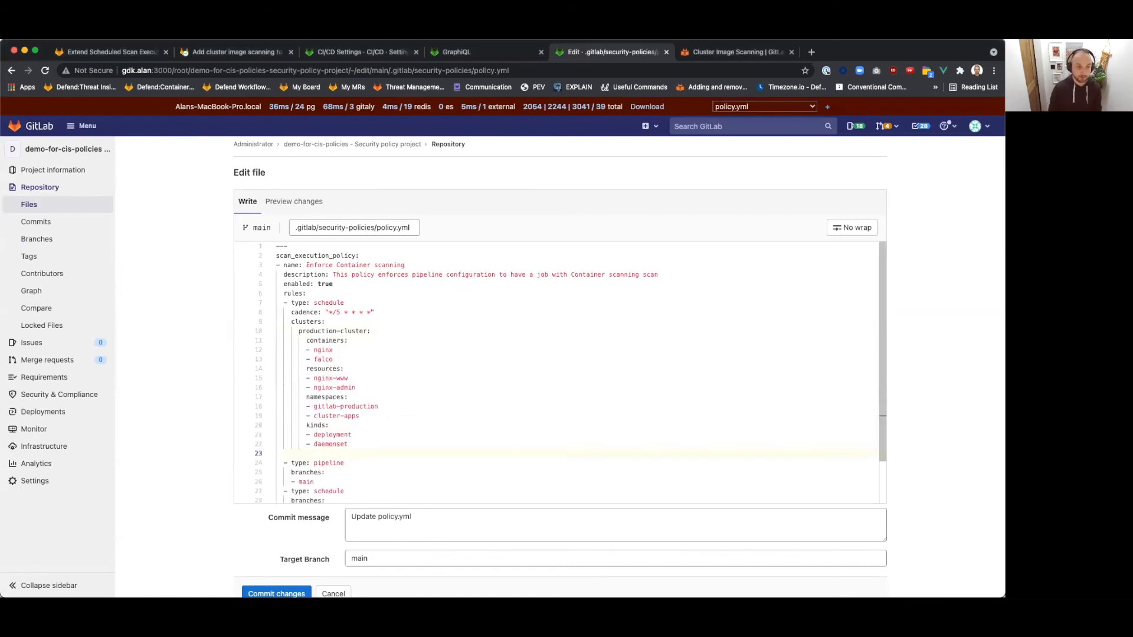
{"action": "key", "text": "Down"}
{"action": "key", "text": "Down"}
{"action": "key", "text": "BackSpace"}
Review the expanded production-cluster rule and commit the policy.yml changes to the main branch.
{"action": "key", "text": "Up"}
{"action": "key", "text": "Up"}
{"action": "key", "text": "Up"}
{"action": "key", "text": "Up"}
{"action": "key", "text": "Up"}
{"action": "key", "text": "Up"}
{"action": "key", "text": "Up"}
{"action": "key", "text": "Up"}
{"action": "key", "text": "Up"}
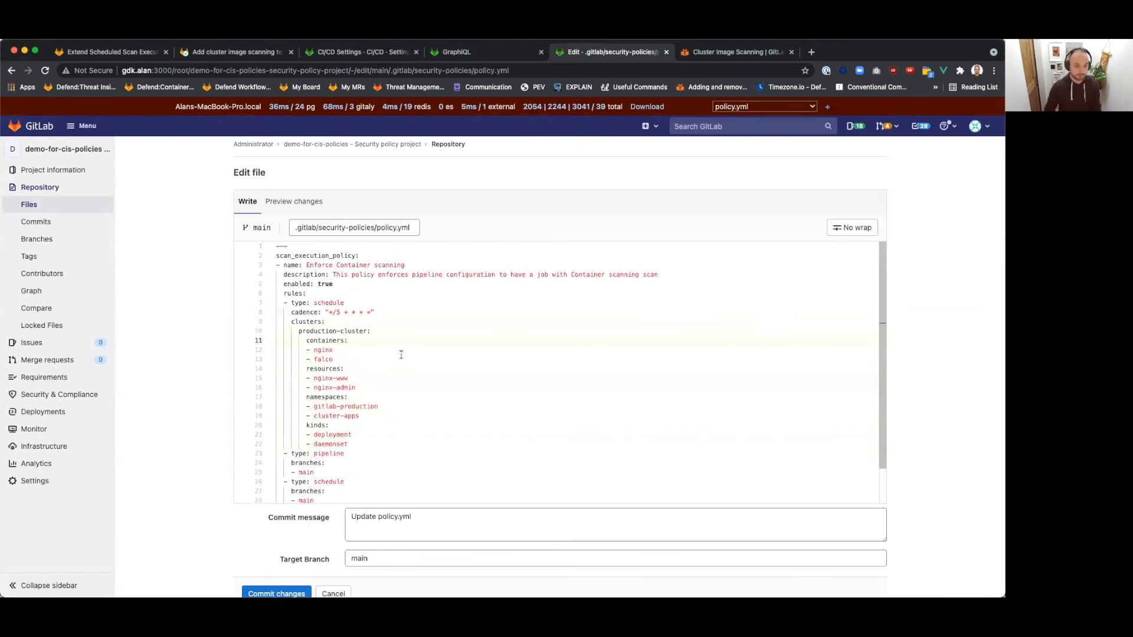
{"action": "scroll", "coordinate": [401, 354], "scroll_direction": "down", "scroll_amount": 2}
{"action": "left_click", "coordinate": [276, 593]}
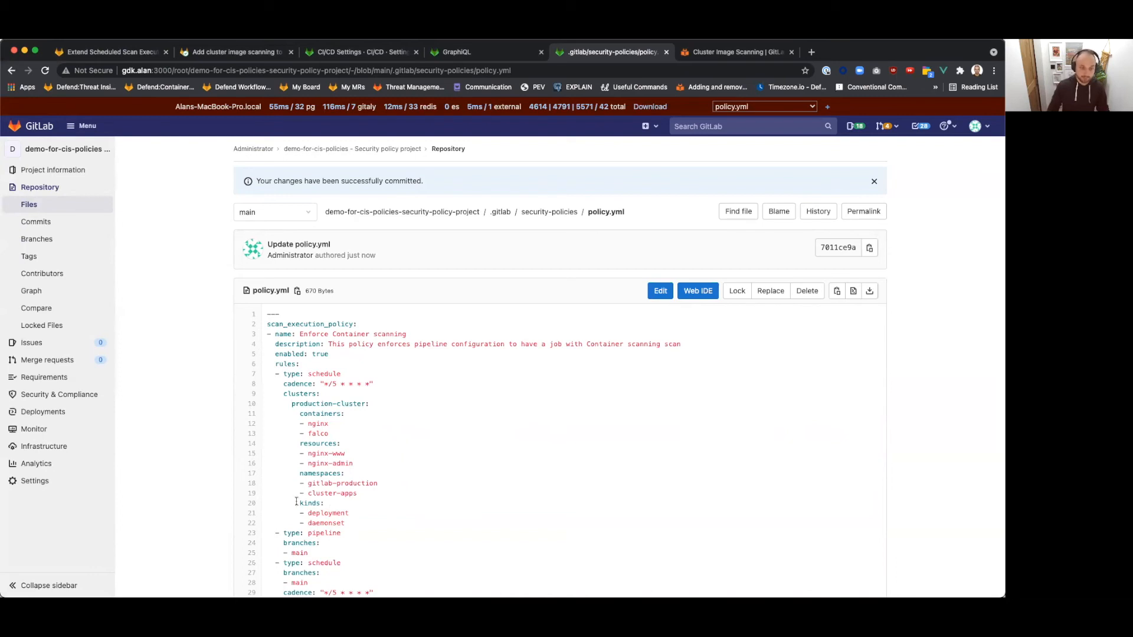
Examine the containers, resources, namespaces and kinds filters of the production-cluster rule in the committed policy.yml.
{"action": "left_click_drag", "start_coordinate": [300, 484], "coordinate": [406, 485]}
{"action": "left_click", "coordinate": [406, 486]}
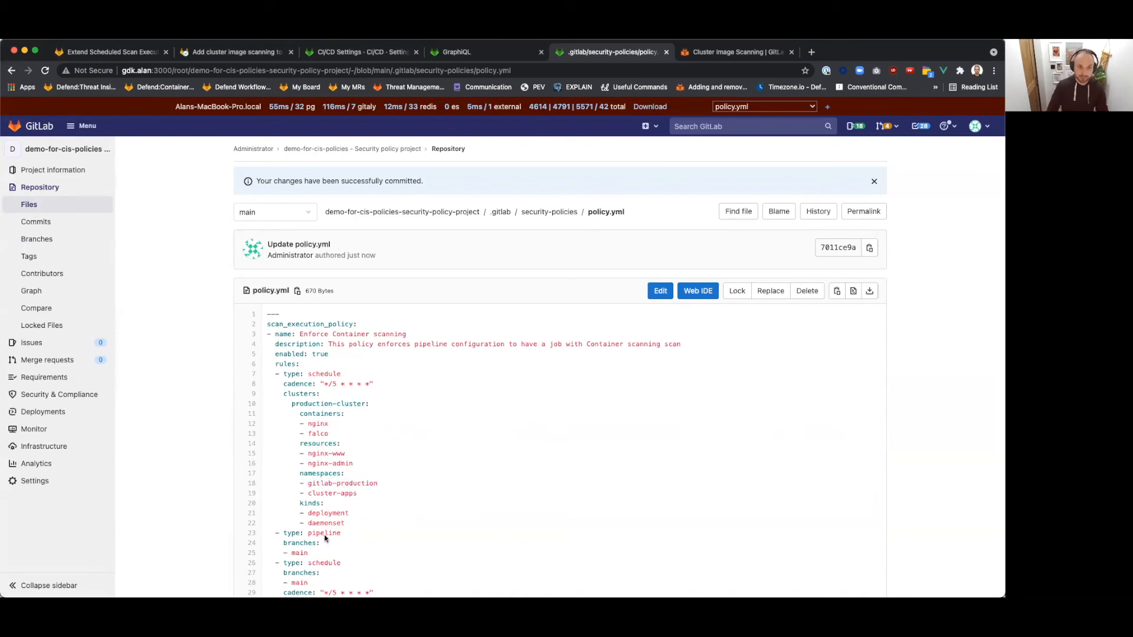
{"action": "left_click_drag", "start_coordinate": [312, 423], "coordinate": [347, 425]}
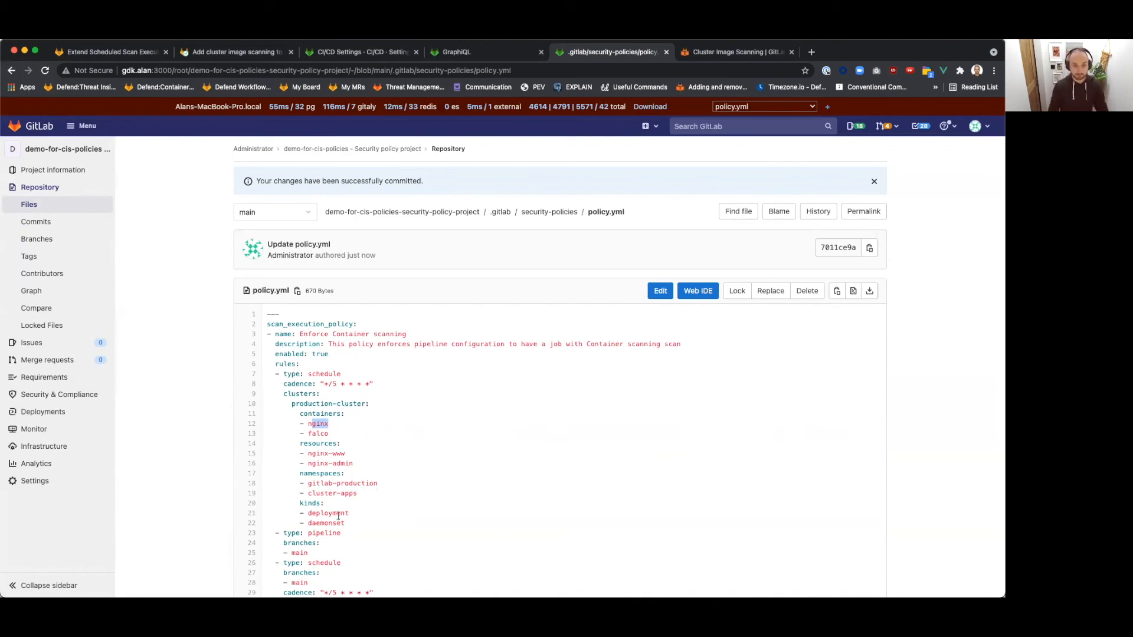
{"action": "left_click", "coordinate": [387, 481]}
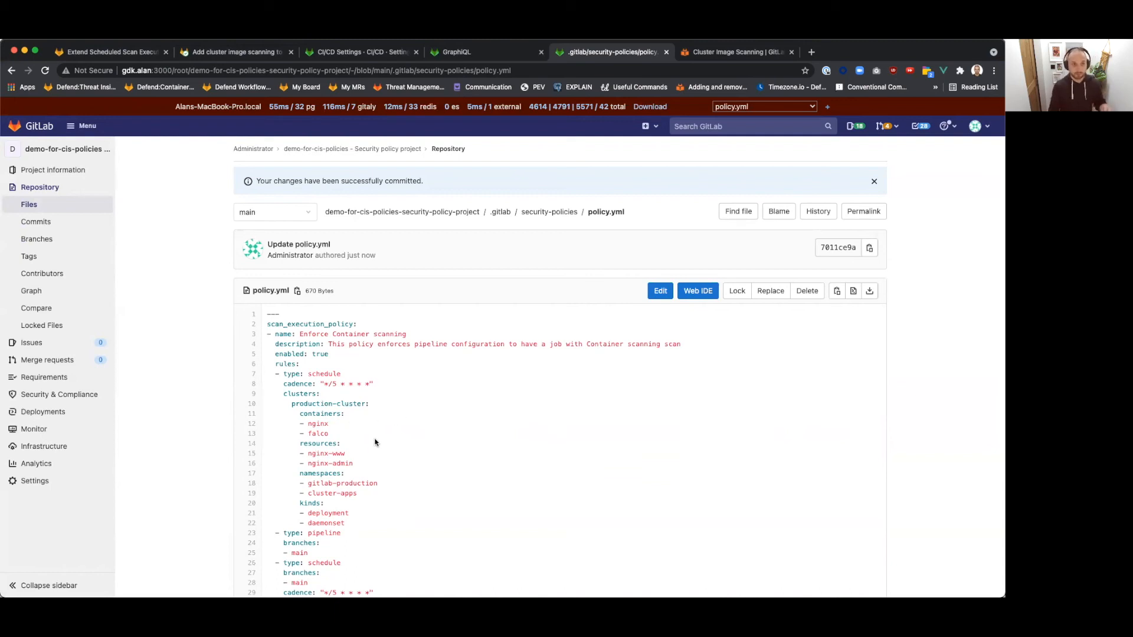
{"action": "left_click_drag", "start_coordinate": [300, 424], "coordinate": [342, 425]}
{"action": "left_click", "coordinate": [344, 425]}
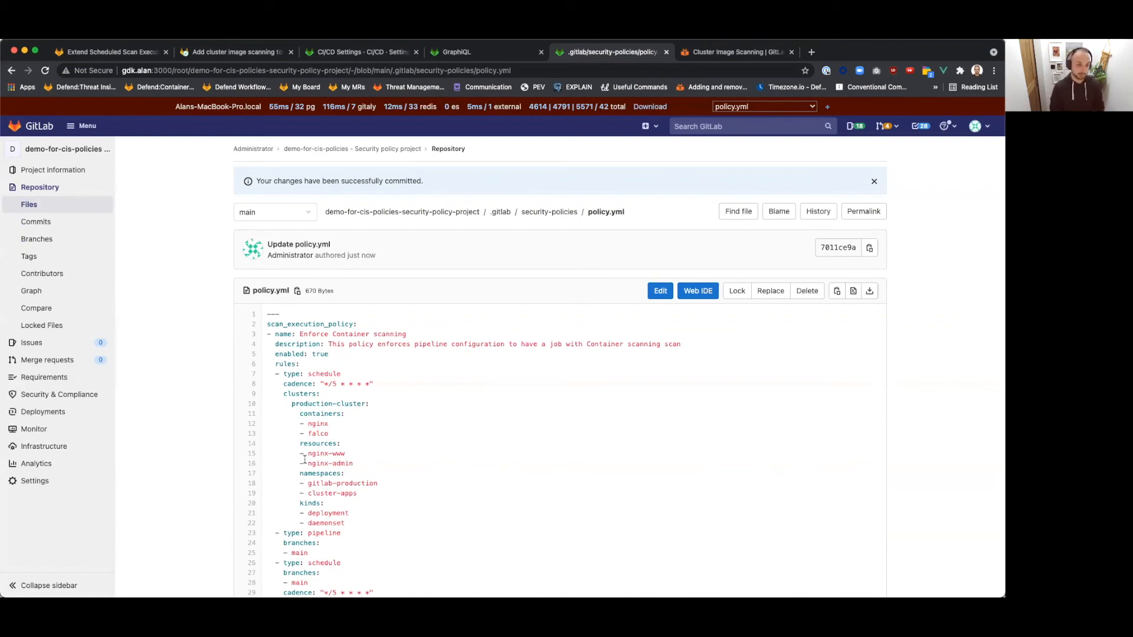
{"action": "scroll", "coordinate": [304, 456], "scroll_direction": "down", "scroll_amount": 1}
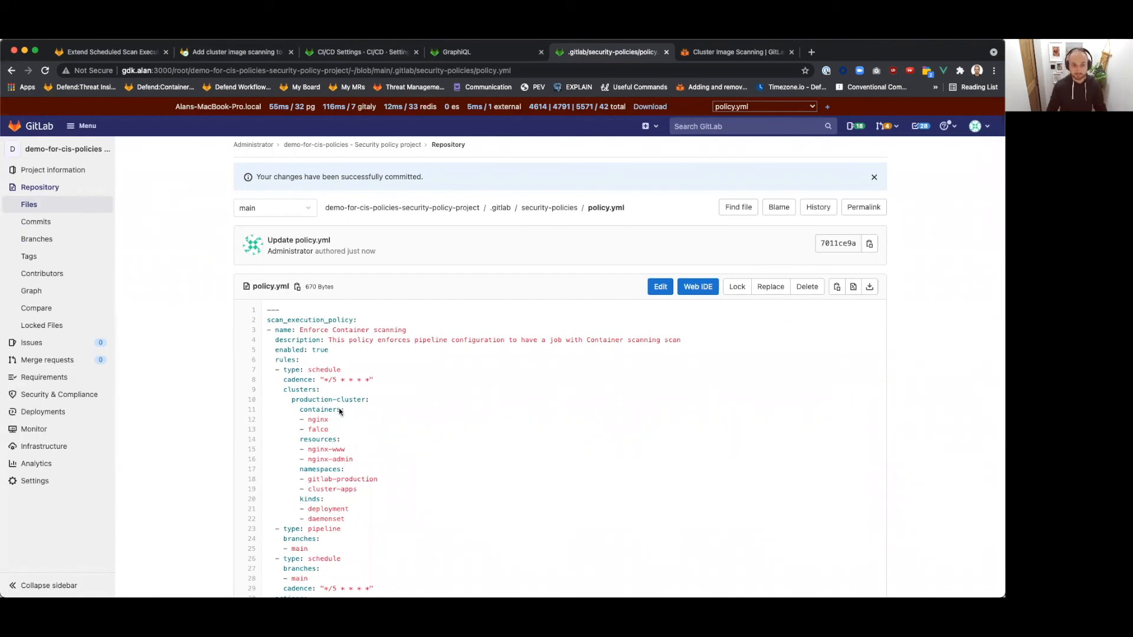
{"action": "scroll", "coordinate": [331, 496], "scroll_direction": "down", "scroll_amount": 1}
{"action": "left_click", "coordinate": [340, 414]}
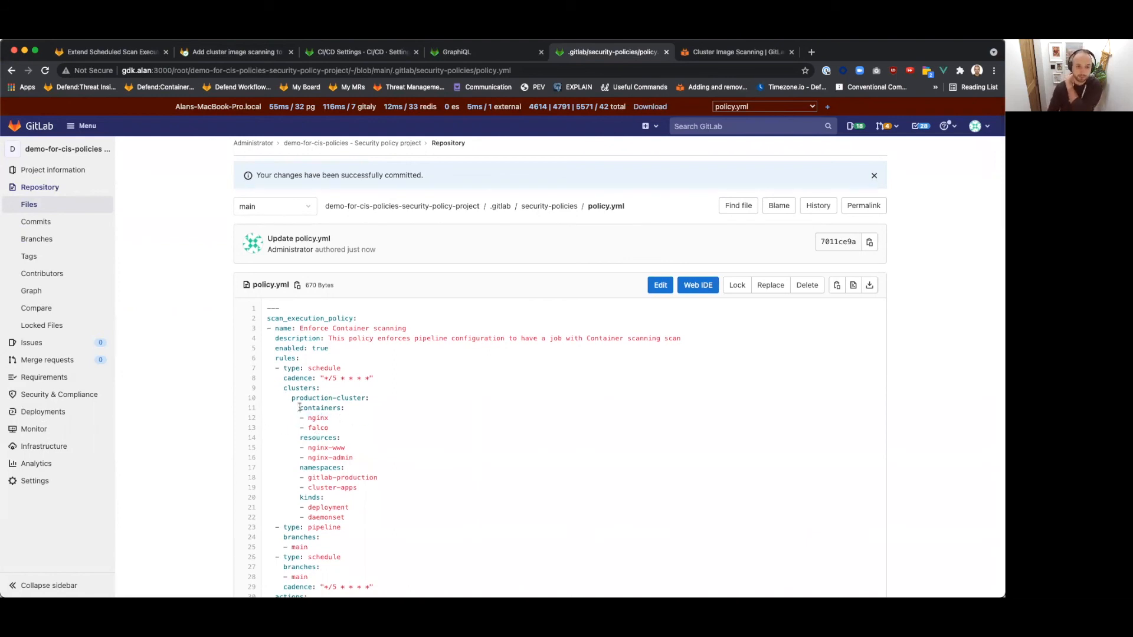
{"action": "scroll", "coordinate": [743, 578], "scroll_direction": "down", "scroll_amount": 1}
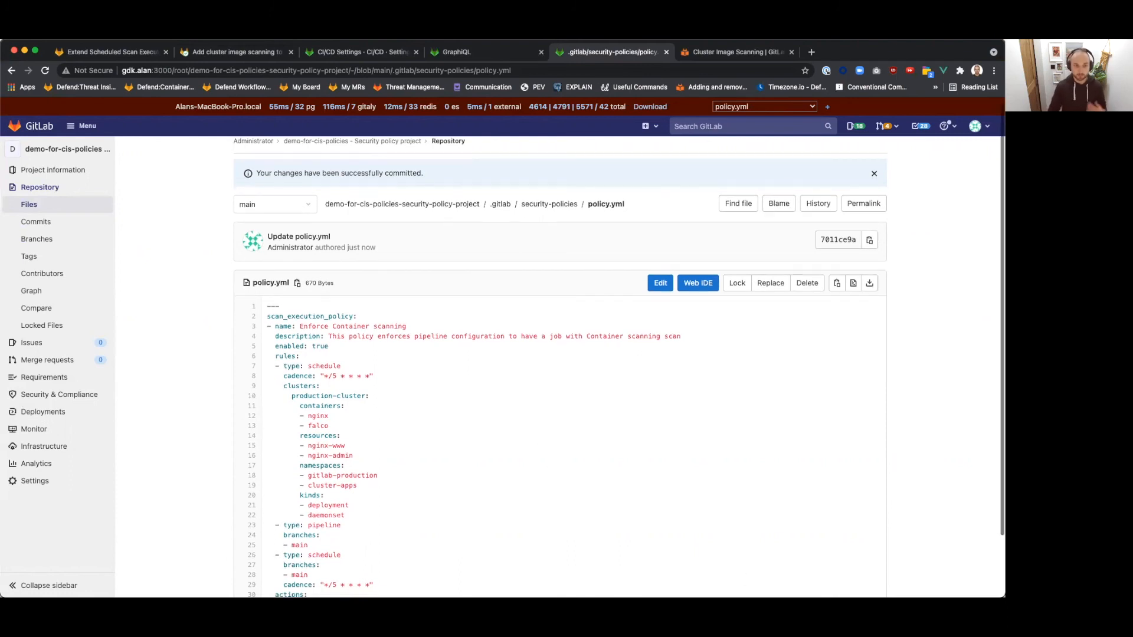
{"action": "scroll", "coordinate": [433, 461], "scroll_direction": "down", "scroll_amount": 1}
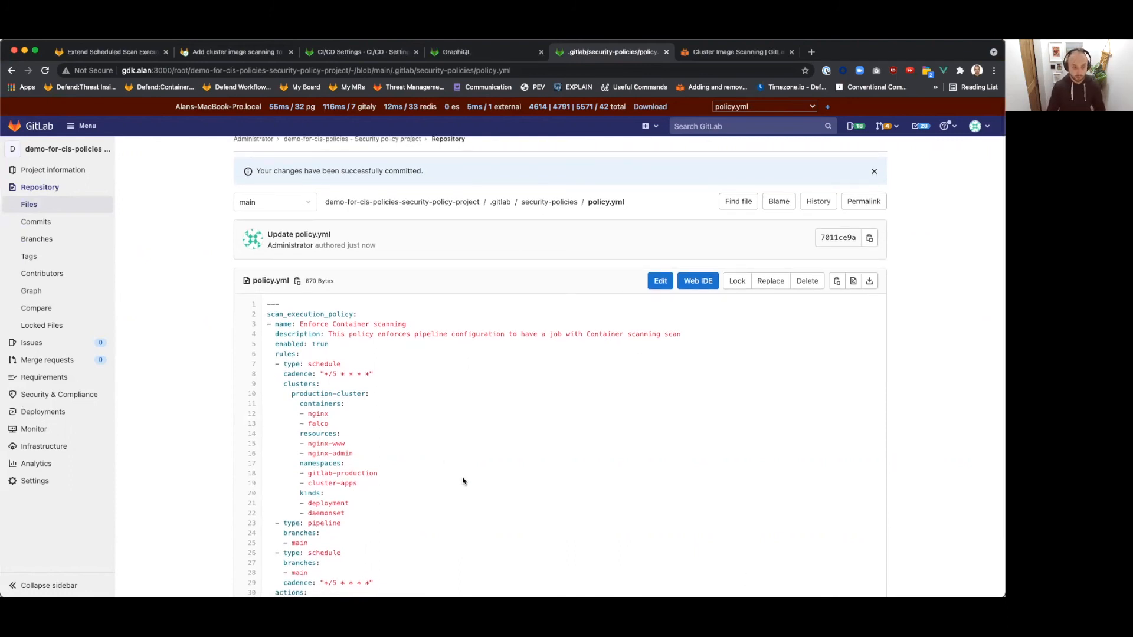
Return to the unsaved CIS_KUBECONFIG variable in the demo-for-cis-policies CI/CD settings.
{"action": "key", "text": "super+Tab"}
{"action": "key", "text": "super+Tab"}
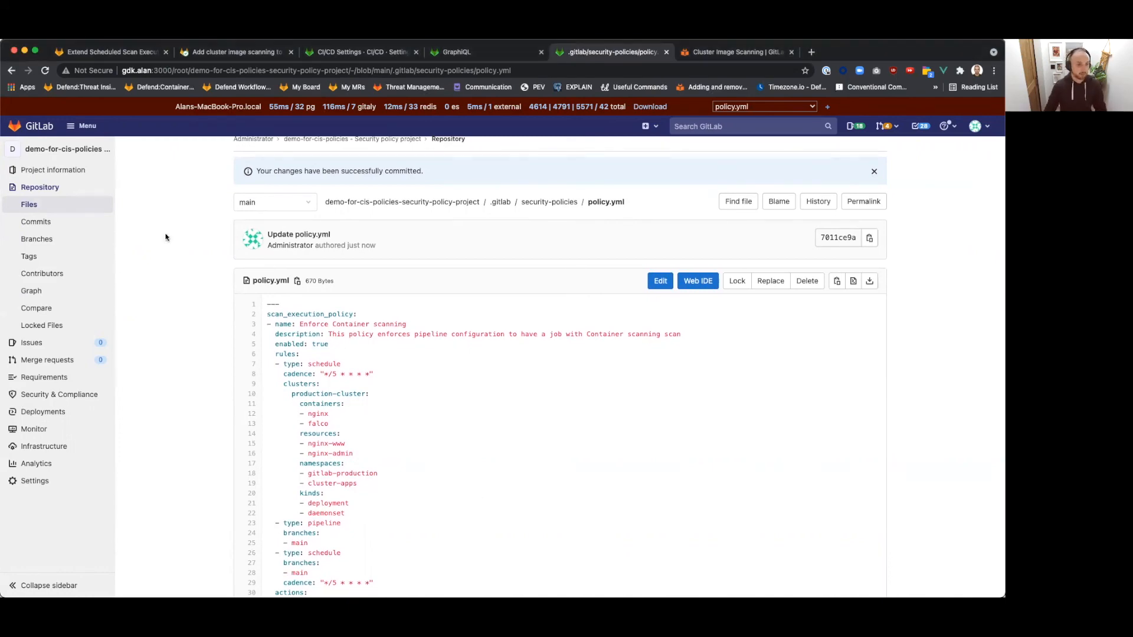
{"action": "left_click", "coordinate": [347, 54]}
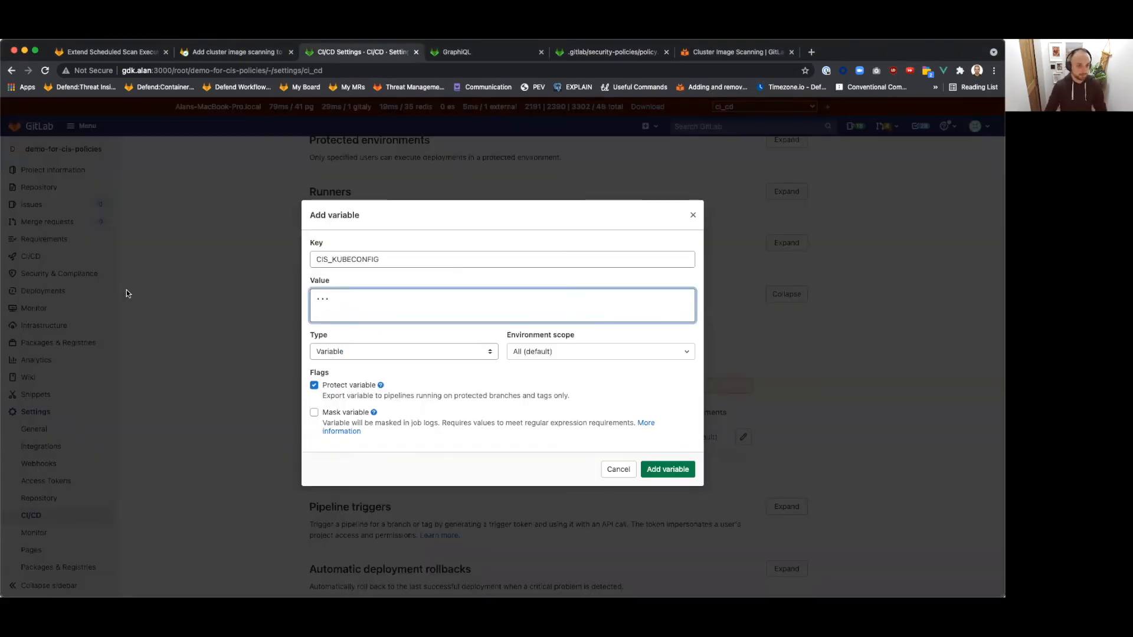
Discard the unsaved CIS_KUBECONFIG variable and open the cluster_image_scanning job of pipeline #336.
{"action": "left_click", "coordinate": [617, 468]}
{"action": "left_click", "coordinate": [73, 258]}
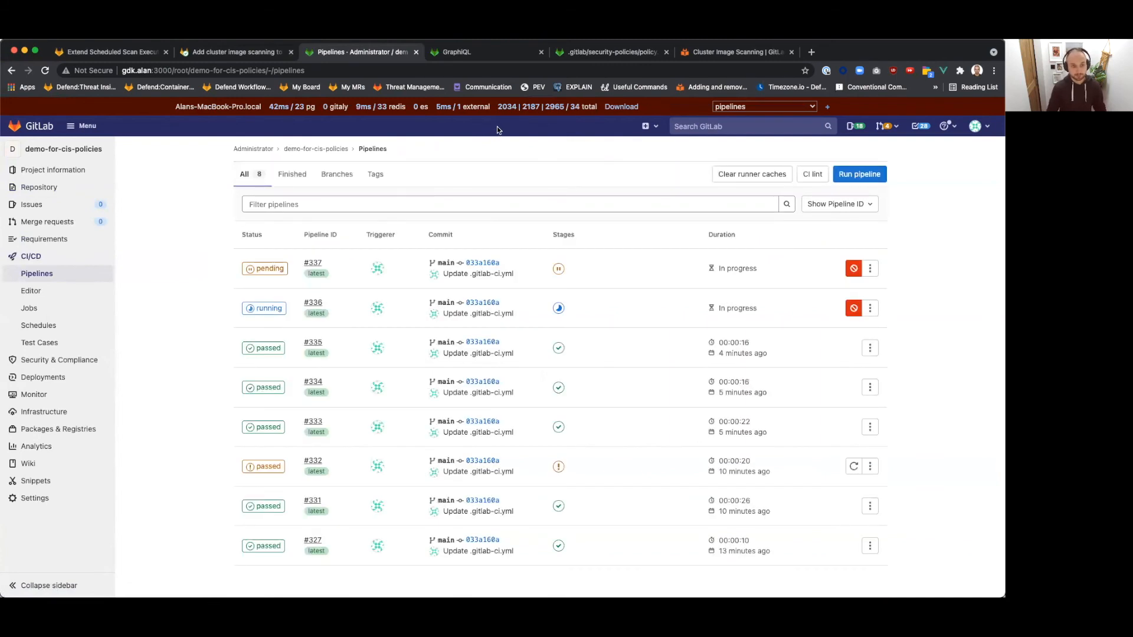
{"action": "left_click", "coordinate": [558, 307]}
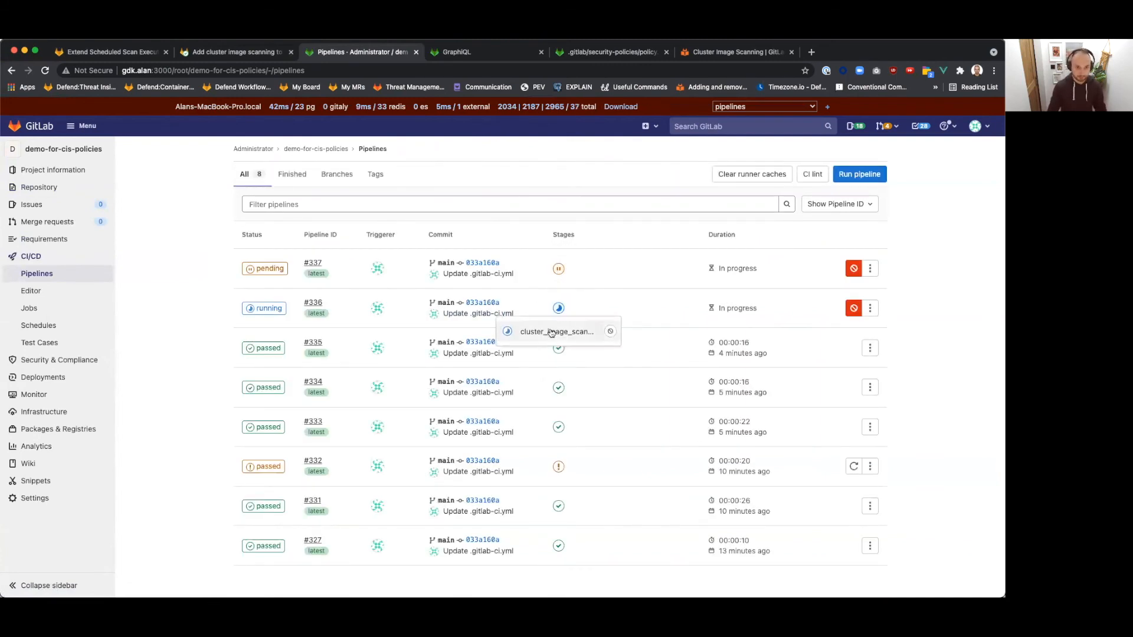
{"action": "left_click", "coordinate": [552, 334]}
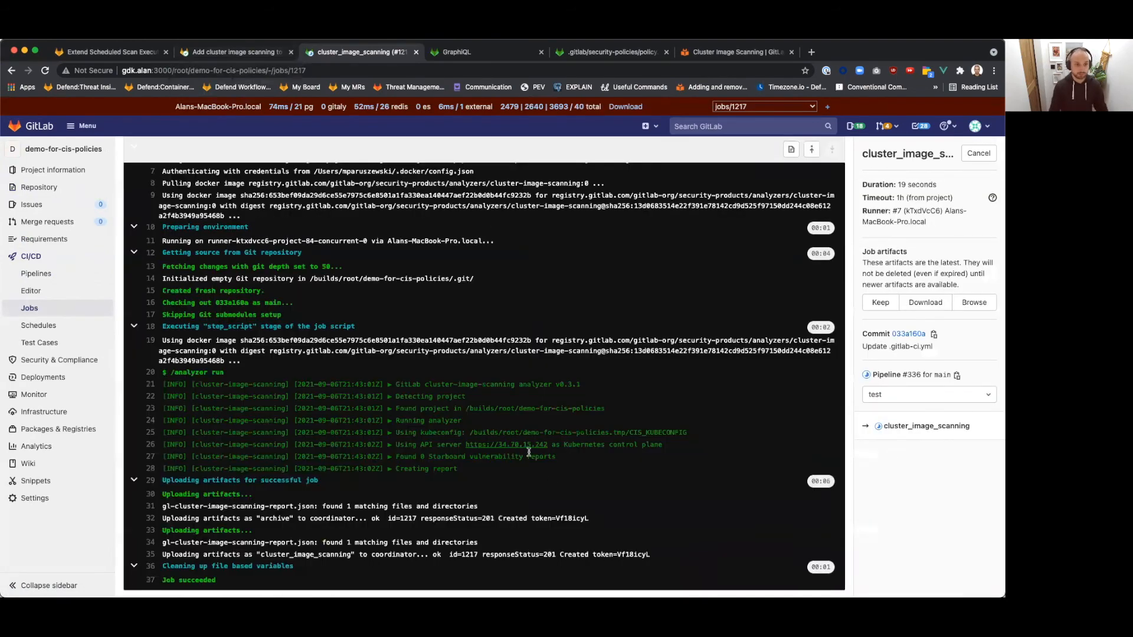
Check the Starboard vulnerability reports line in the job log against the production-cluster filters in policy.yml.
{"action": "left_click_drag", "start_coordinate": [397, 458], "coordinate": [564, 460]}
{"action": "left_click", "coordinate": [564, 461]}
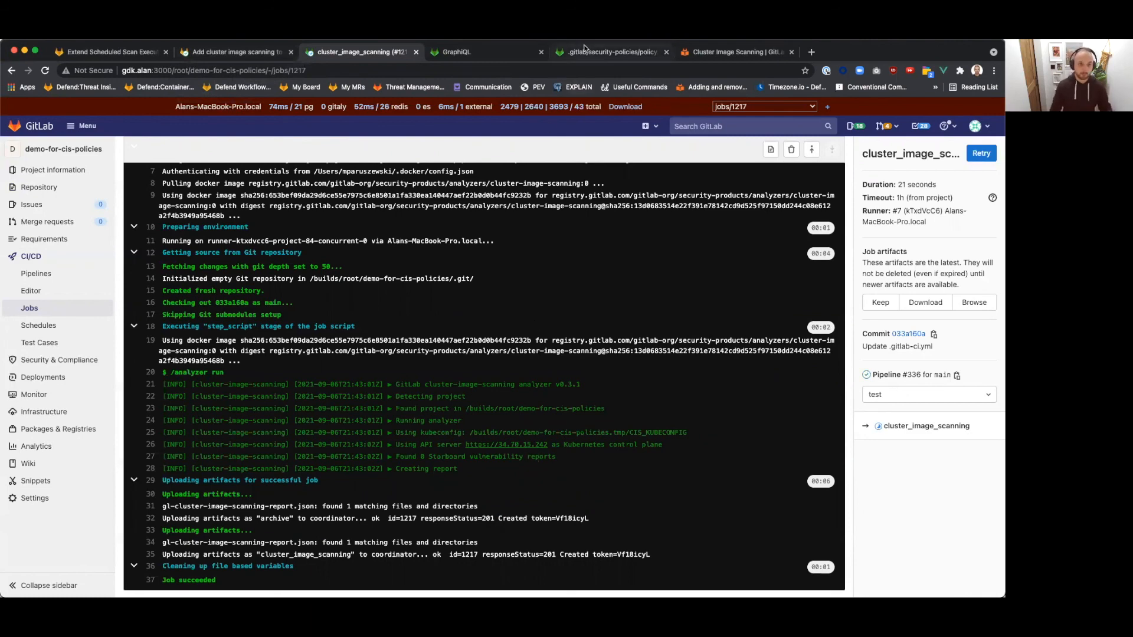
{"action": "left_click", "coordinate": [584, 52]}
{"action": "left_click_drag", "start_coordinate": [285, 394], "coordinate": [393, 513]}
{"action": "left_click", "coordinate": [393, 514]}
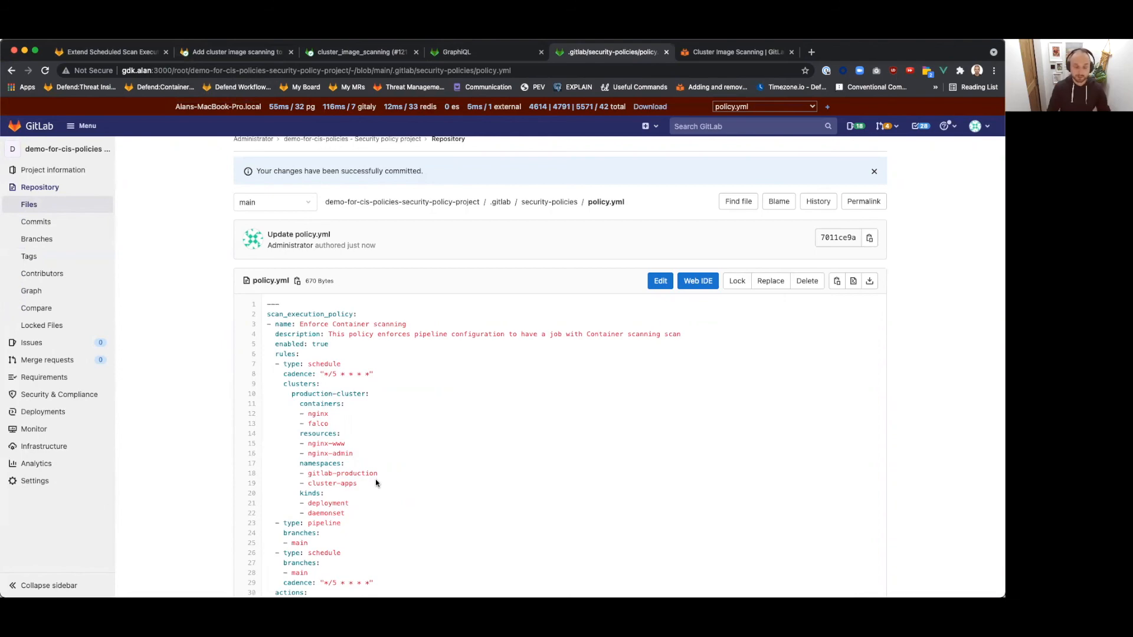
Compare the merge request's example policy with the committed policy.yml and return to the Extend Scheduled Scan Execution Policy issue.
{"action": "left_click", "coordinate": [244, 53]}
{"action": "scroll", "coordinate": [361, 248], "scroll_direction": "down", "scroll_amount": 2}
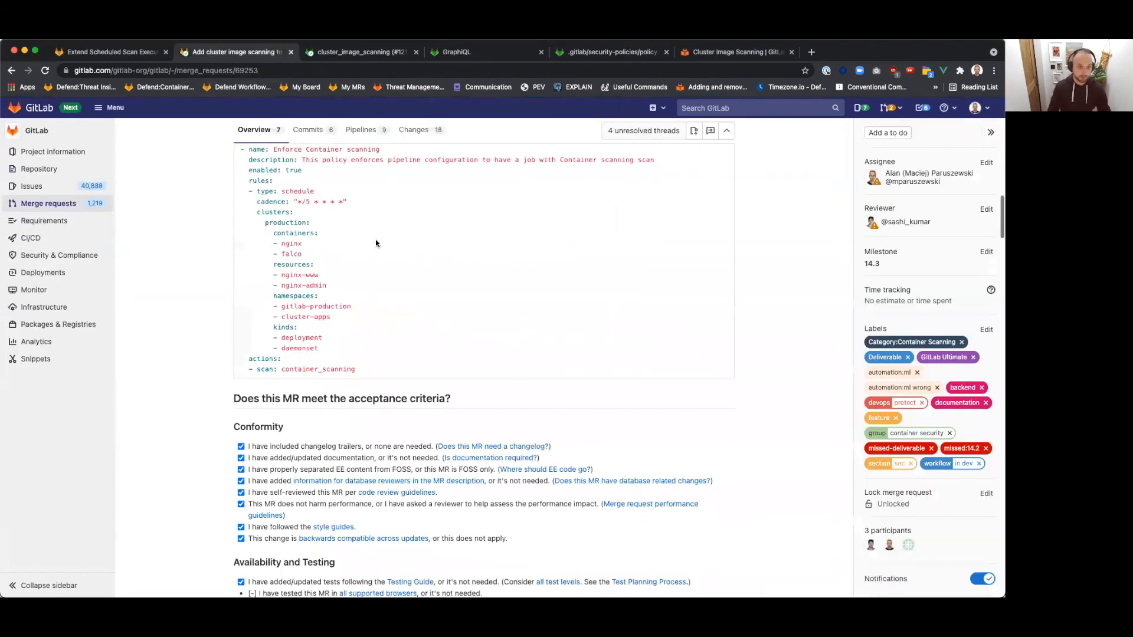
{"action": "left_click", "coordinate": [599, 50]}
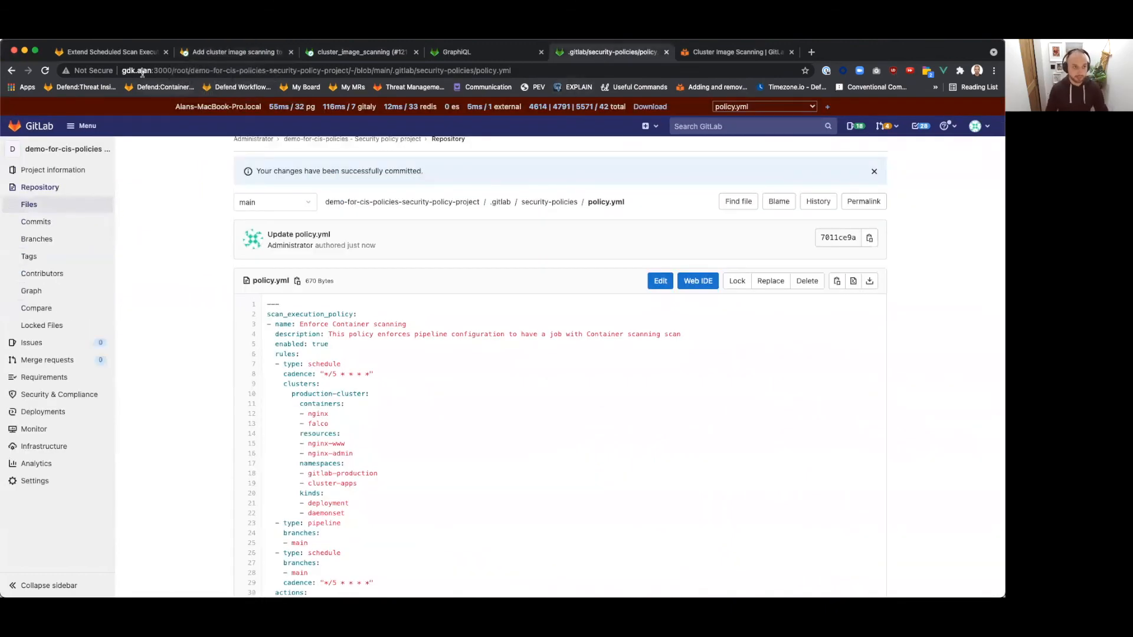
{"action": "left_click", "coordinate": [116, 54]}
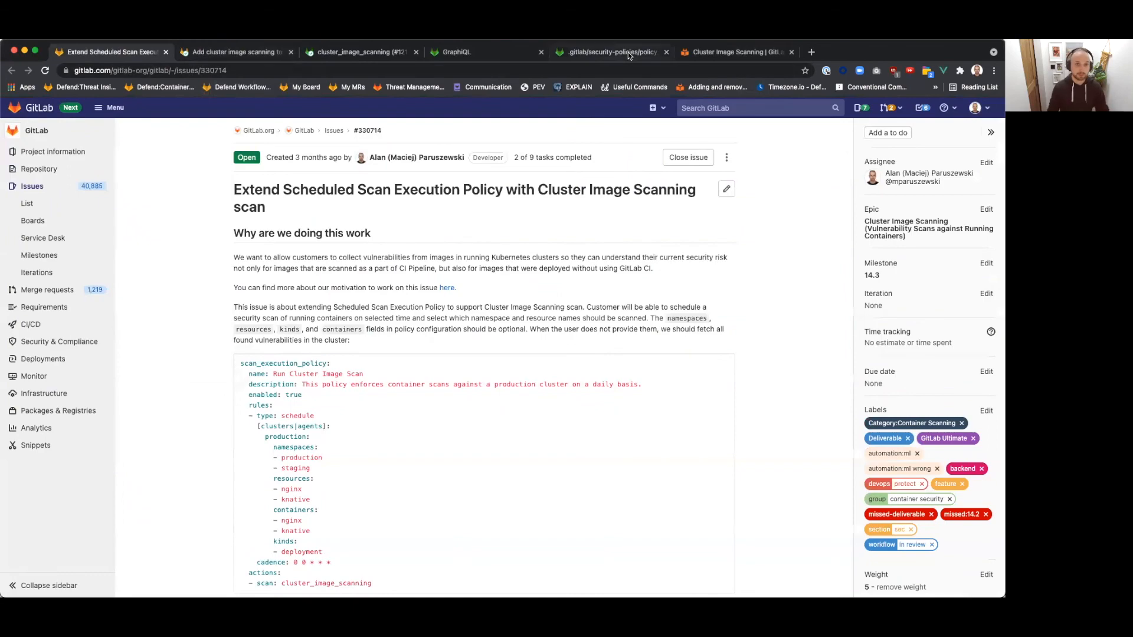
Look through the configuration and template override sections of the Cluster Image Scanning documentation, ending back on issue #330714.
{"action": "left_click", "coordinate": [708, 54]}
{"action": "scroll", "coordinate": [411, 250], "scroll_direction": "down", "scroll_amount": 5}
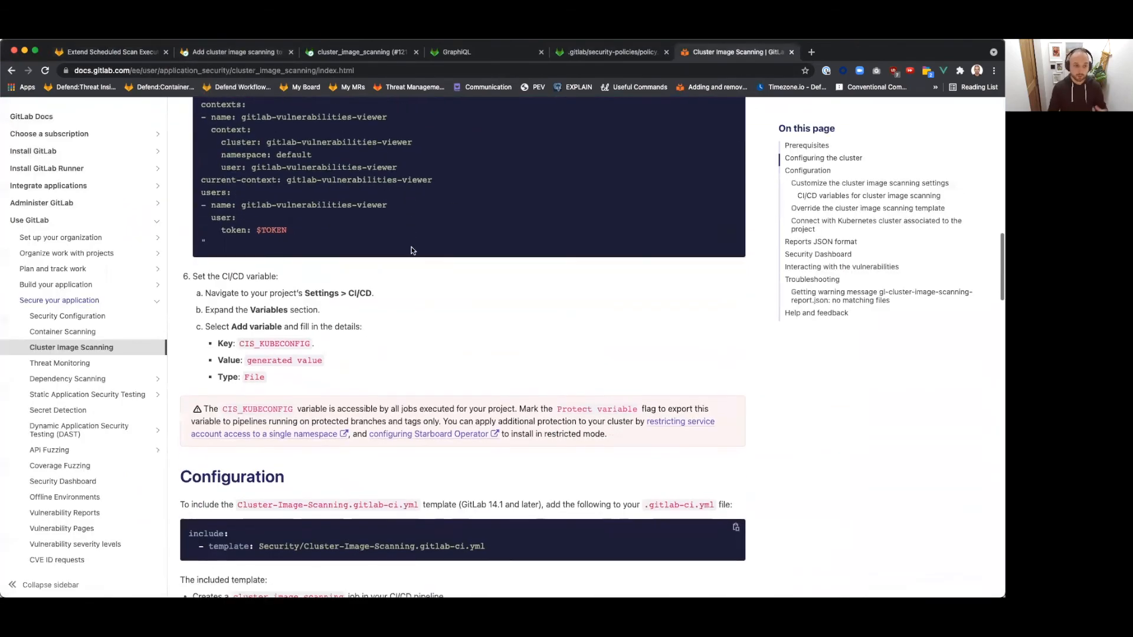
{"action": "scroll", "coordinate": [411, 250], "scroll_direction": "down", "scroll_amount": 15}
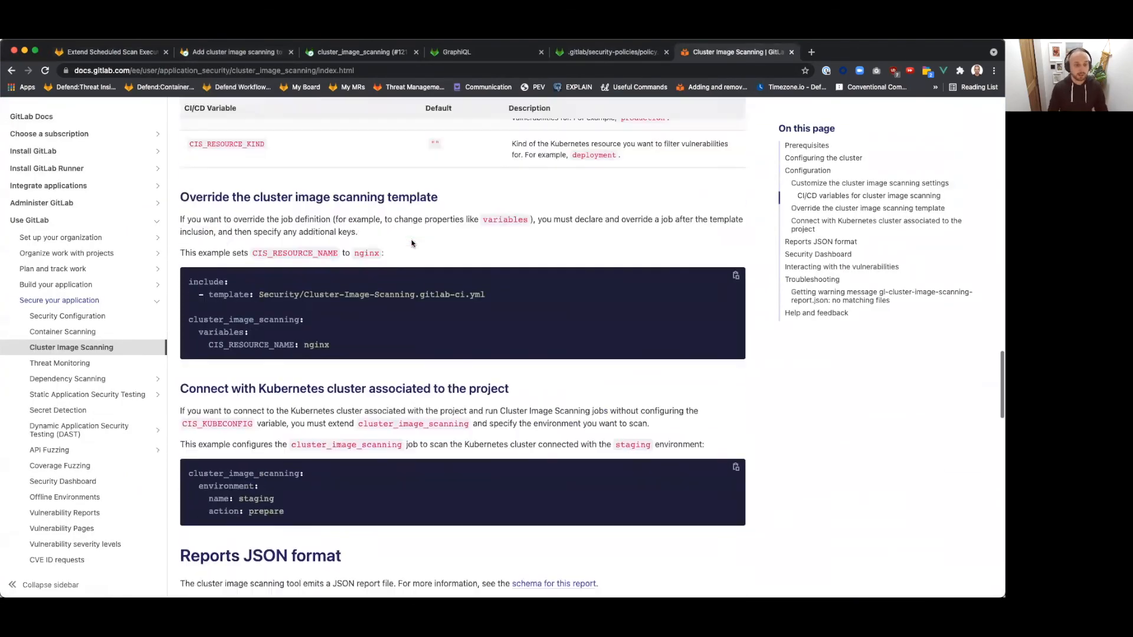
{"action": "scroll", "coordinate": [413, 247], "scroll_direction": "up", "scroll_amount": 10}
{"action": "left_click", "coordinate": [106, 52]}
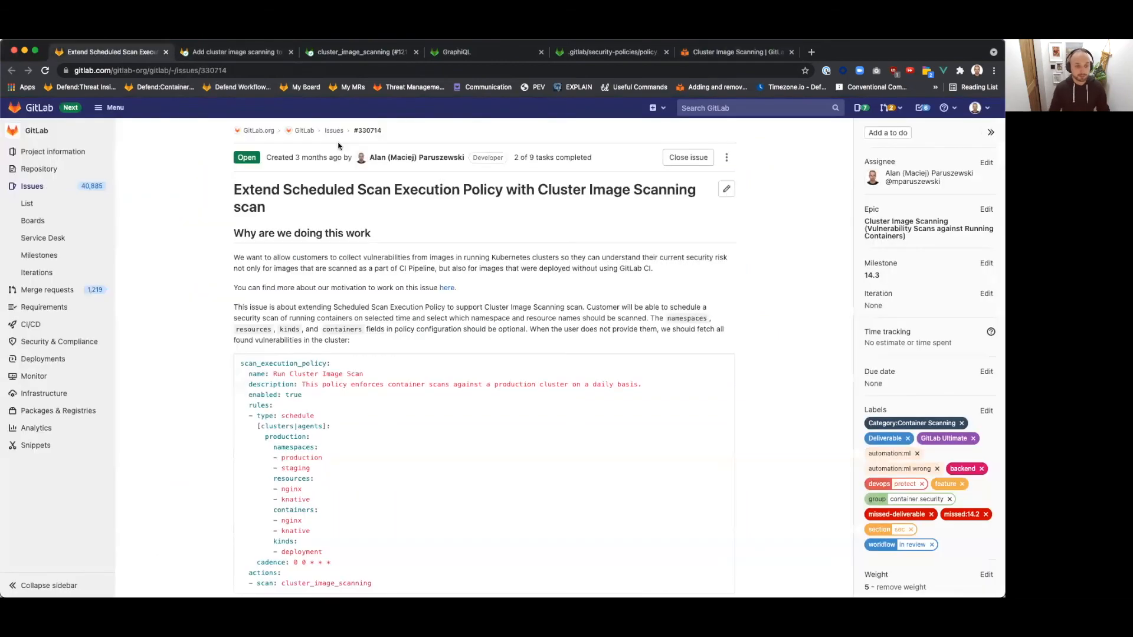